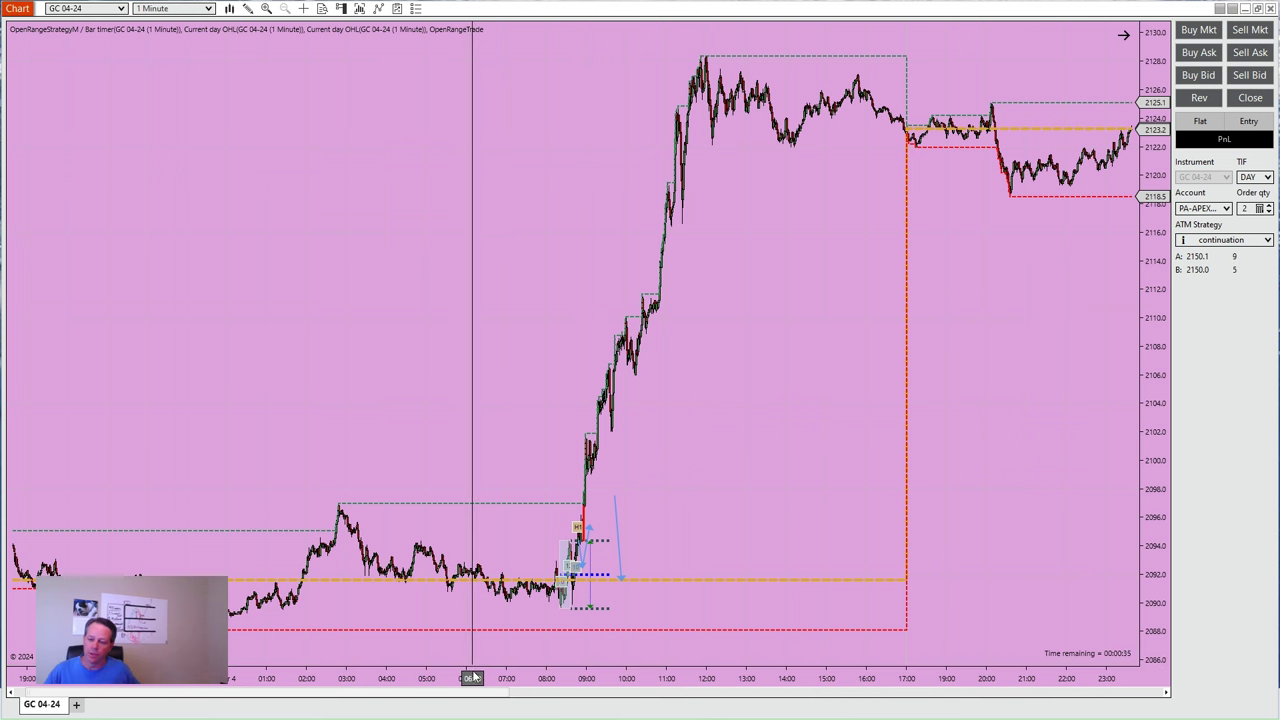
Step: Draw an arrow line along the March 4 gold rally, from about 2094 near 08:15 up to about 2127 near 11:20
scroll(651, 431, up, 3)
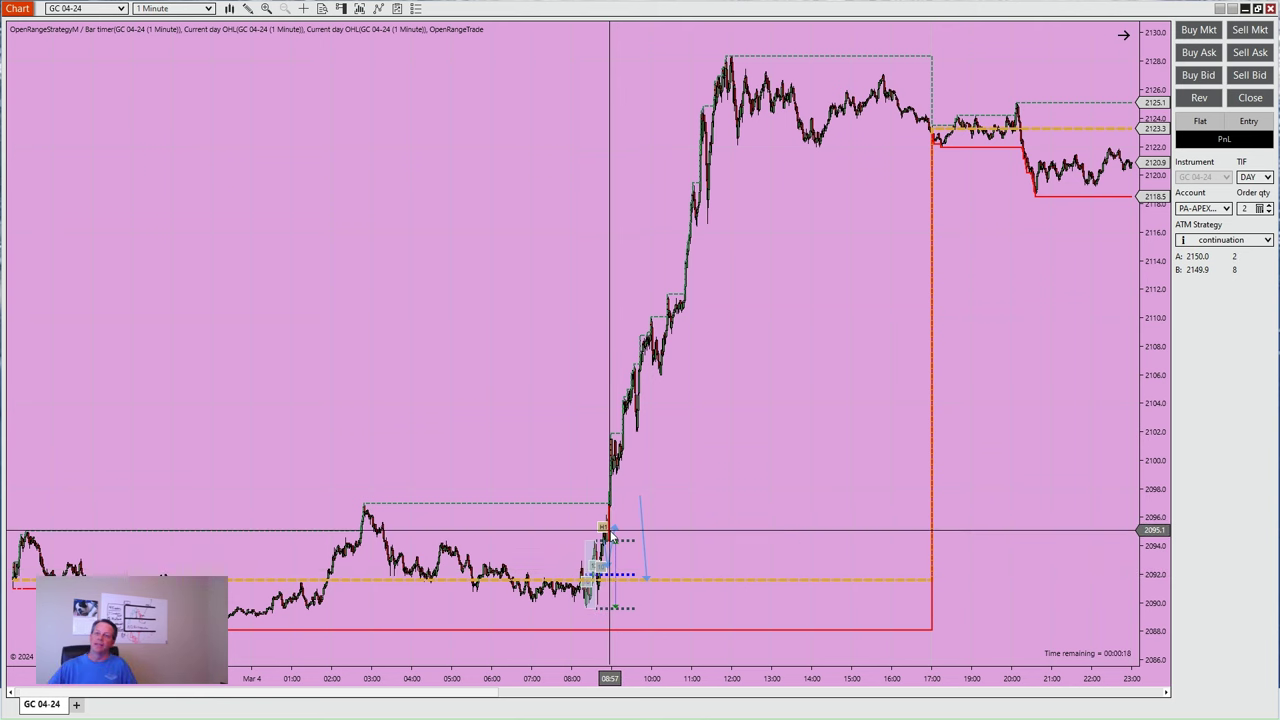
click(249, 8)
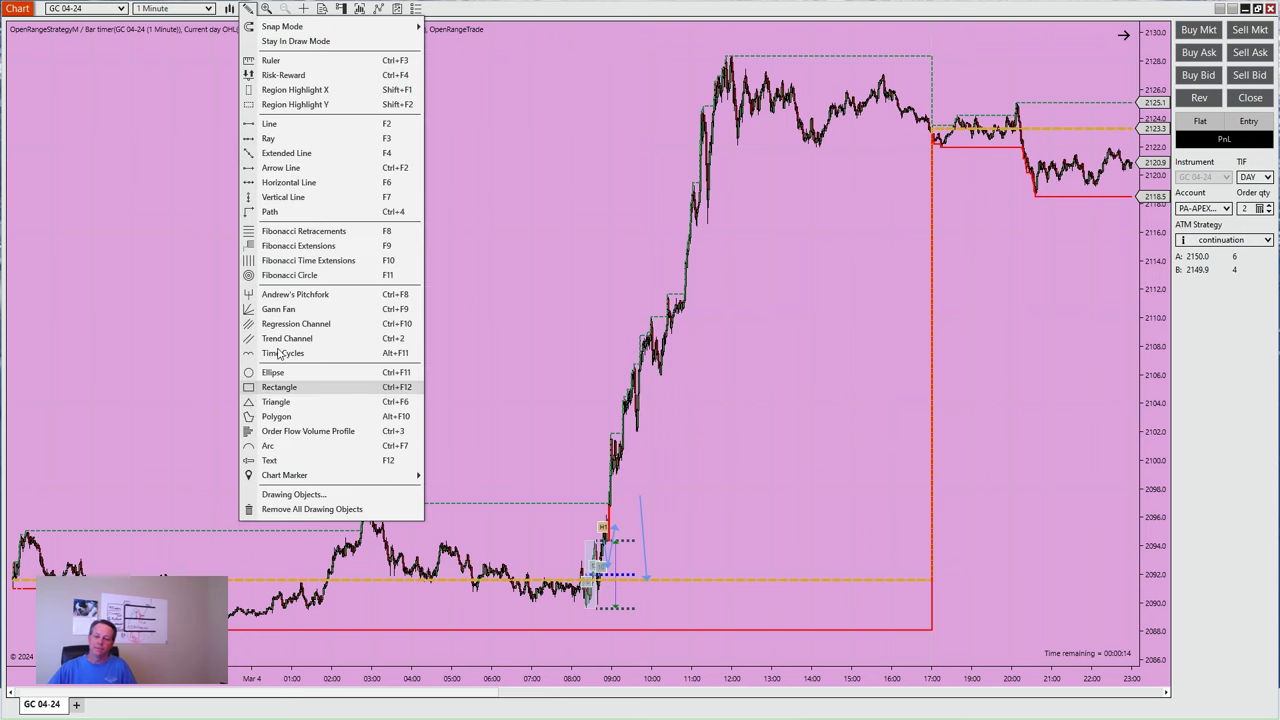
click(292, 176)
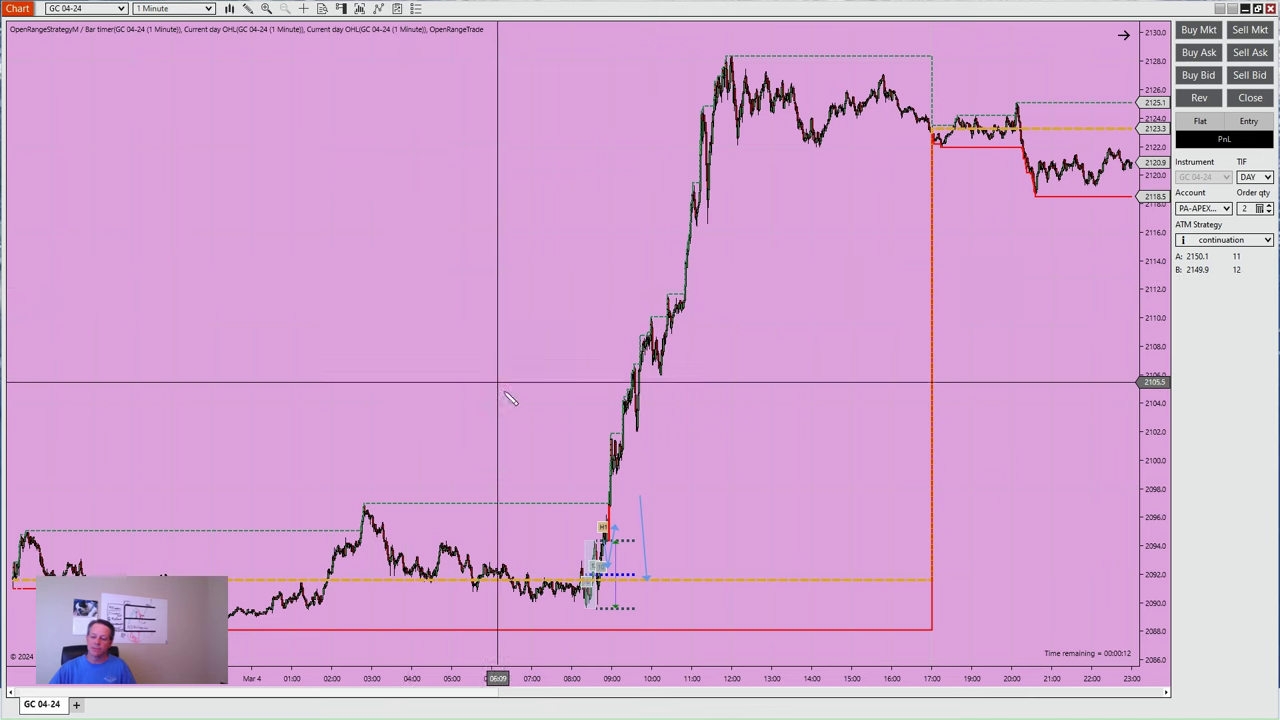
click(581, 542)
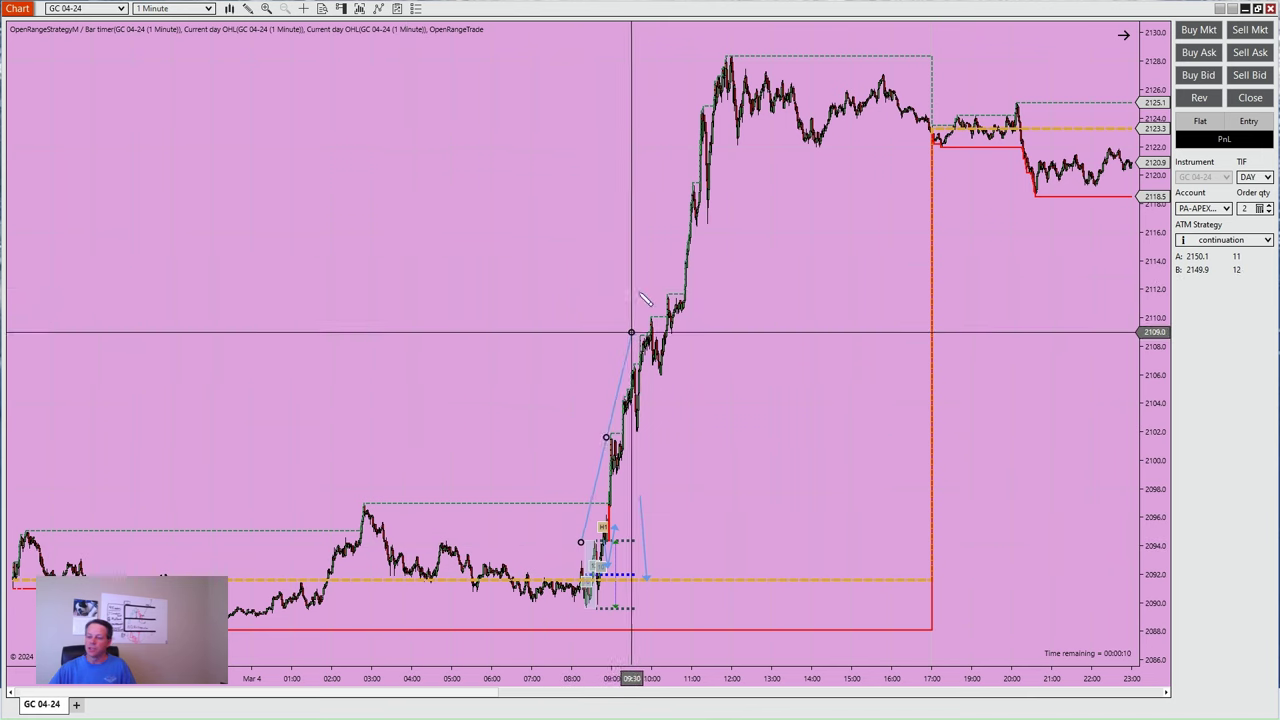
click(705, 78)
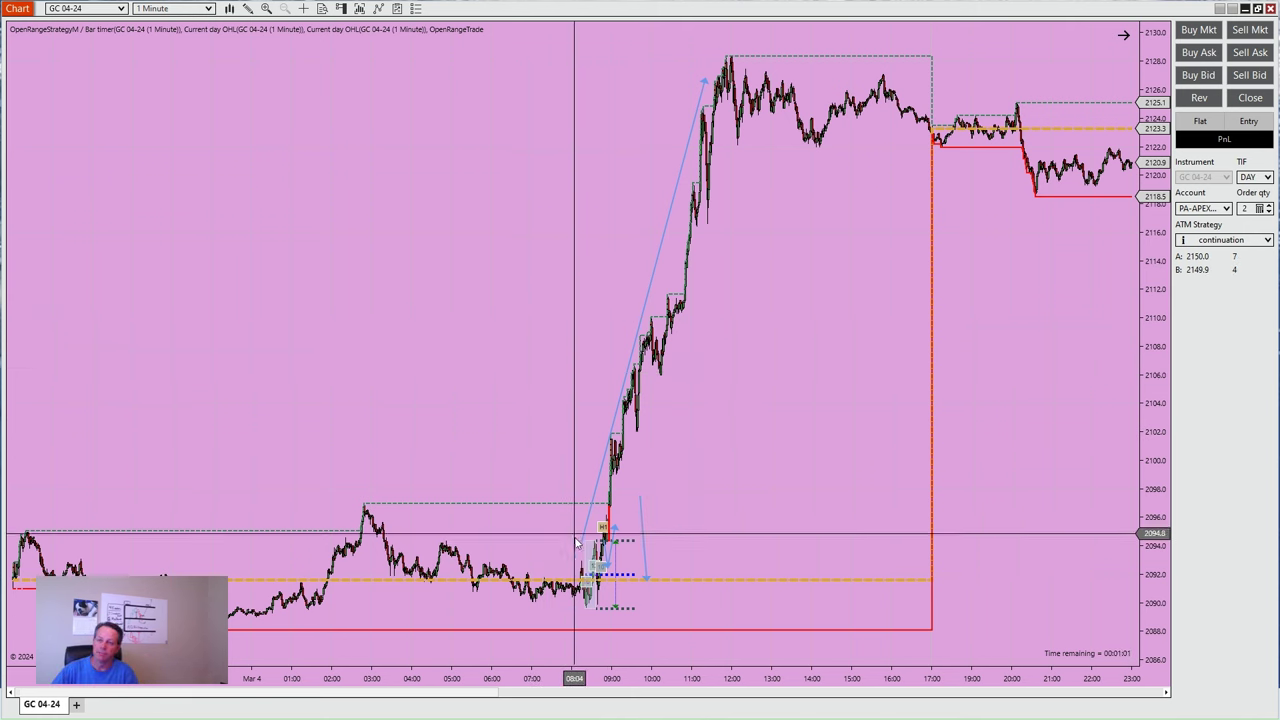
Step: Examine the March 4 opening range box, its midline and the H1 breakout bars between about 08:20 and 09:00
drag(578, 677, 440, 677)
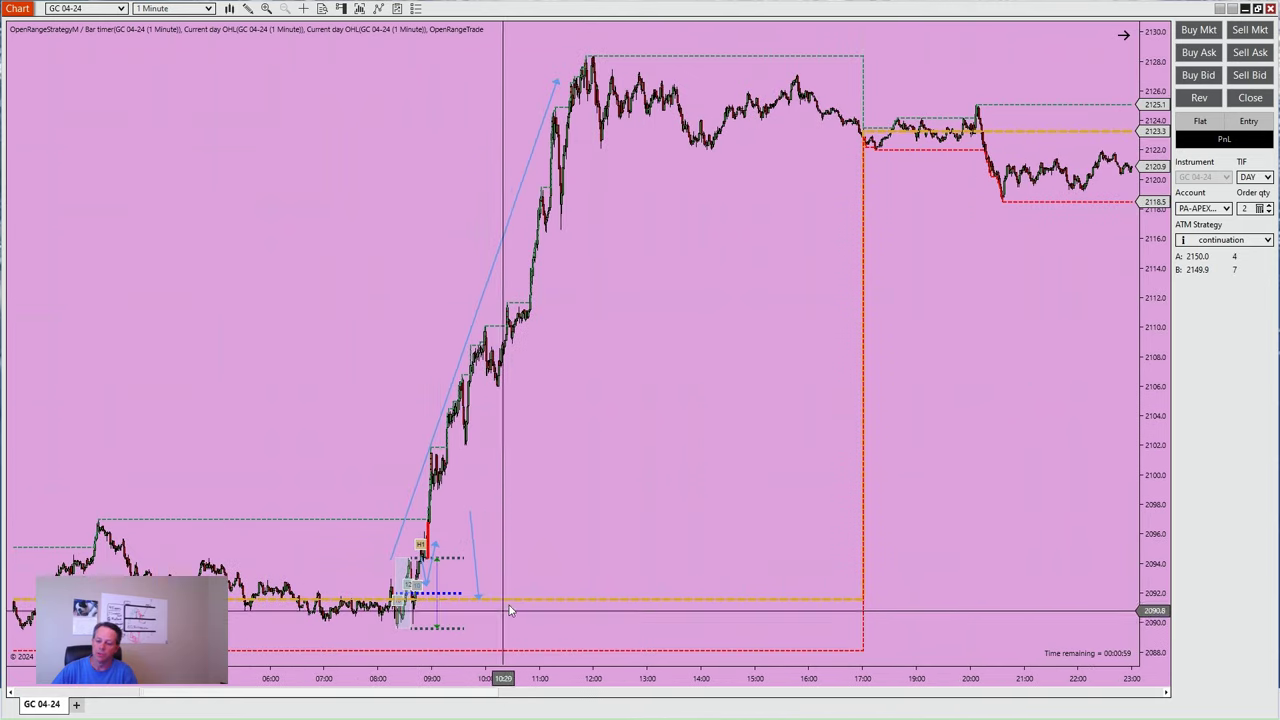
drag(509, 605, 926, 658)
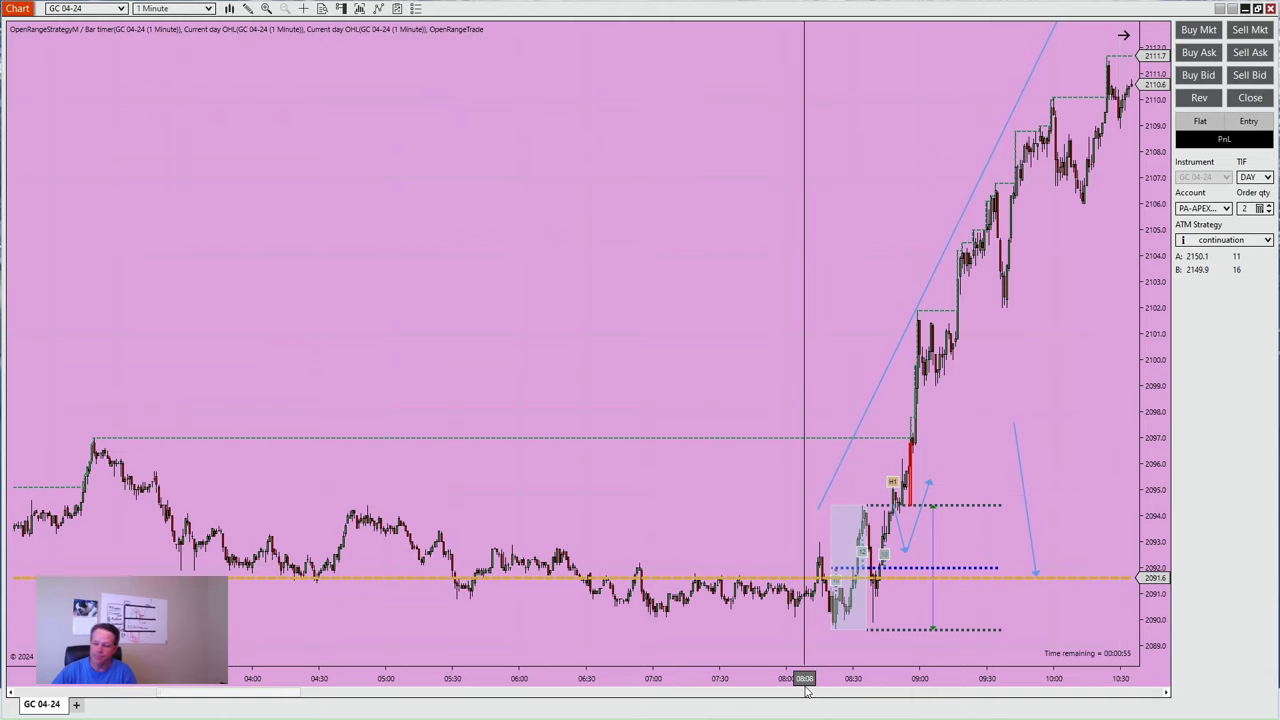
drag(806, 677, 951, 405)
drag(890, 677, 572, 662)
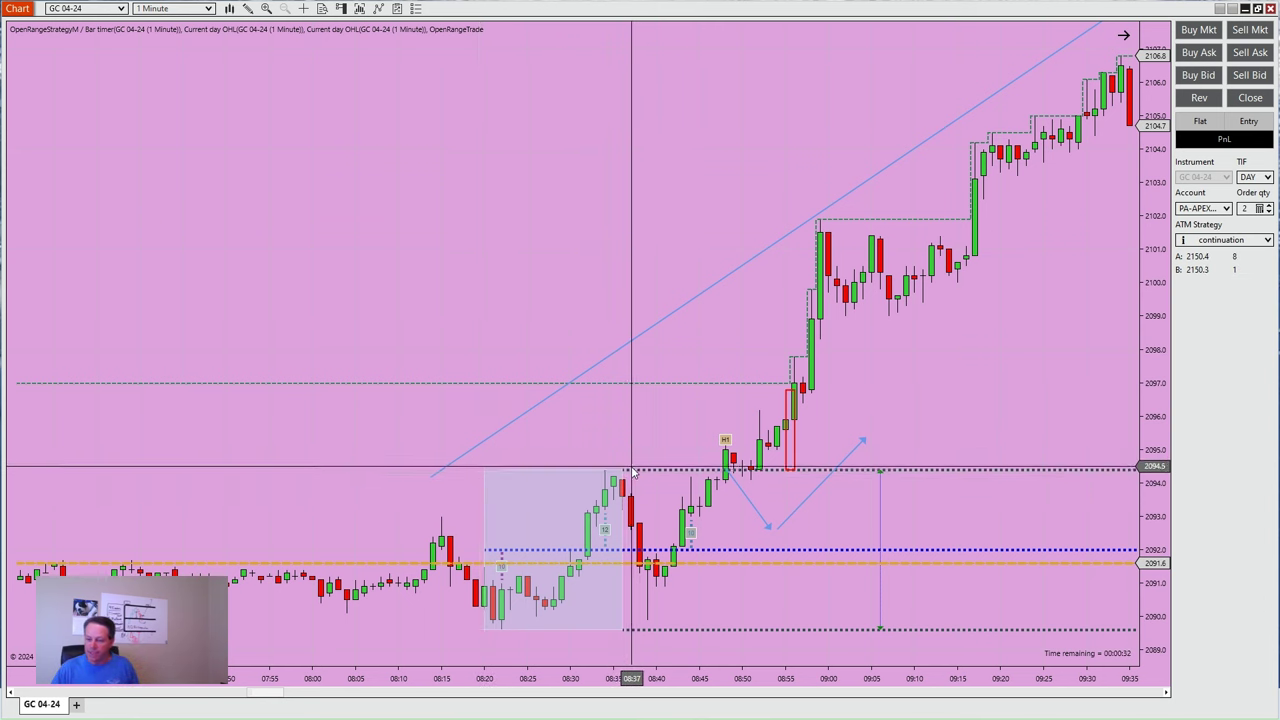
drag(634, 678, 475, 679)
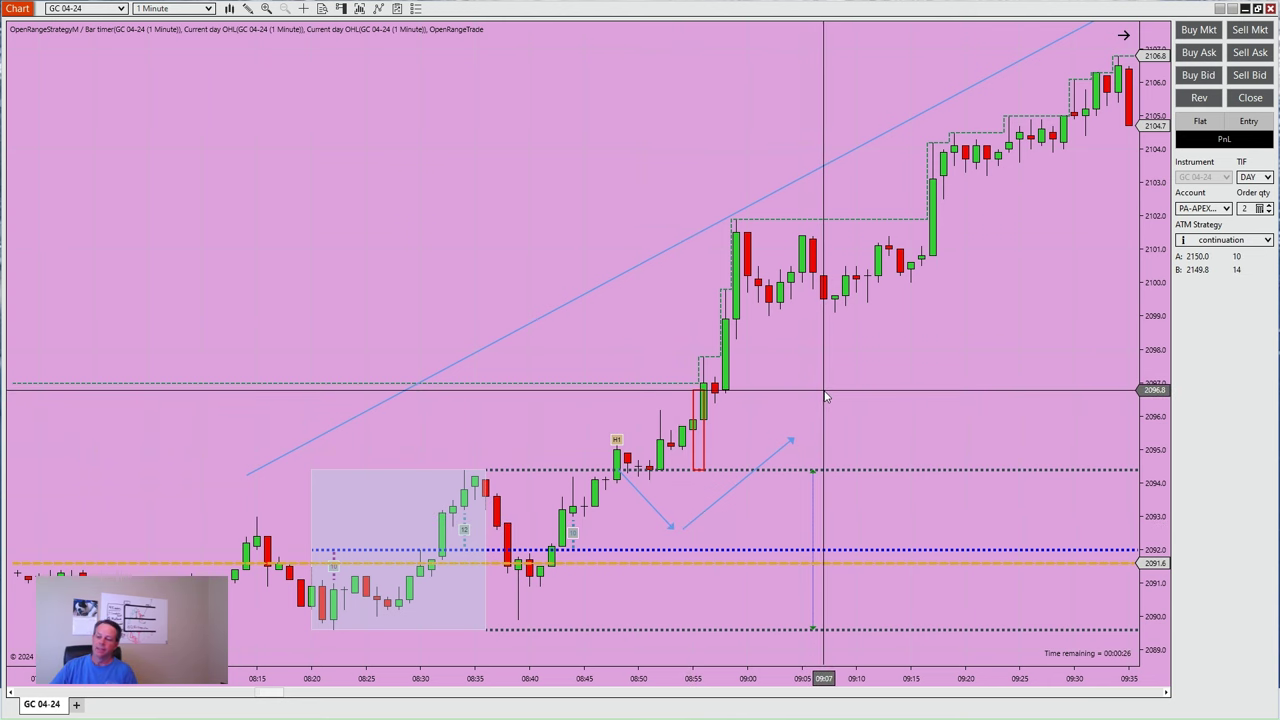
drag(587, 679, 774, 679)
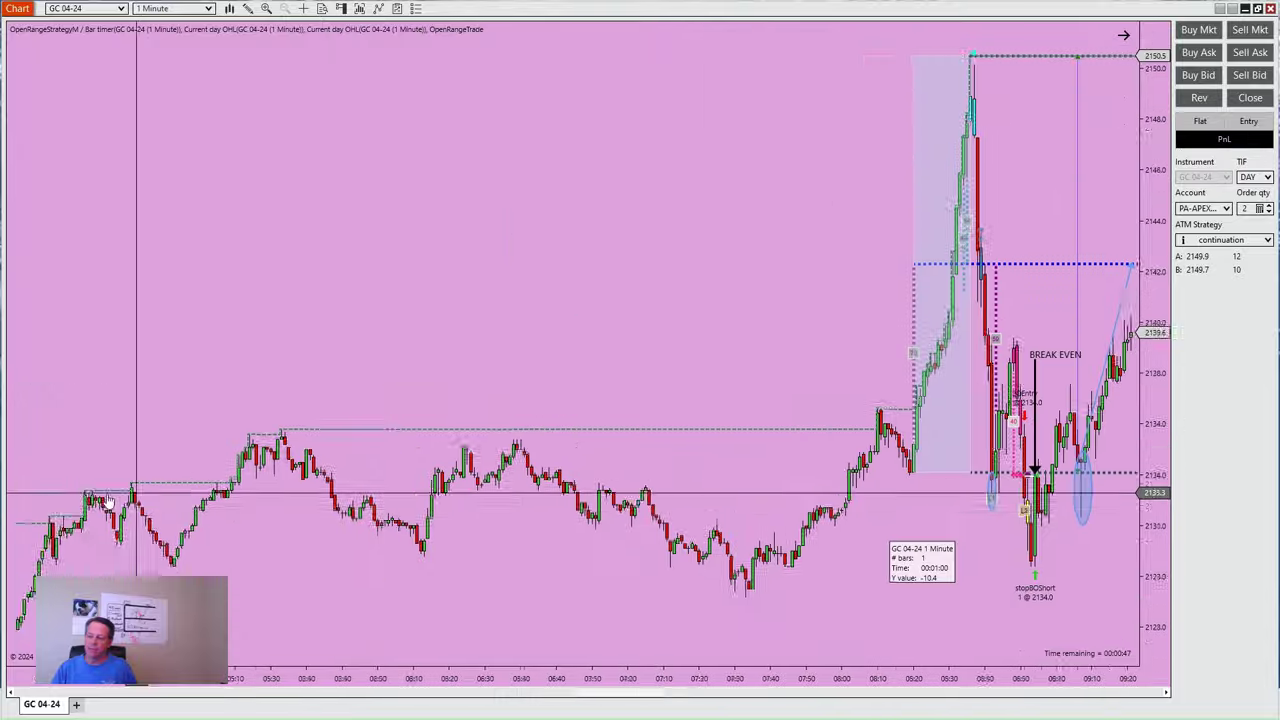
Step: Draw a short upward arrow line at the next session's blue midline near 08:40, from about 2142 to about 2144
drag(849, 679, 5, 658)
scroll(708, 288, up, 4)
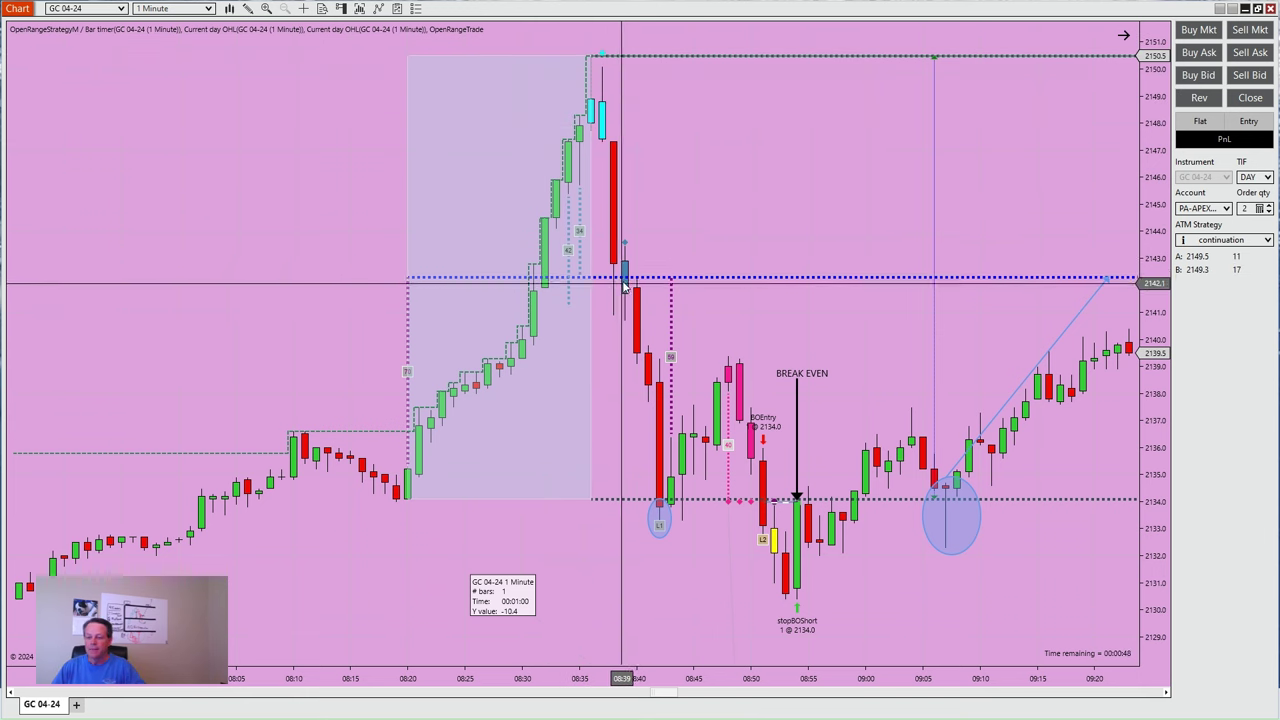
drag(586, 678, 256, 676)
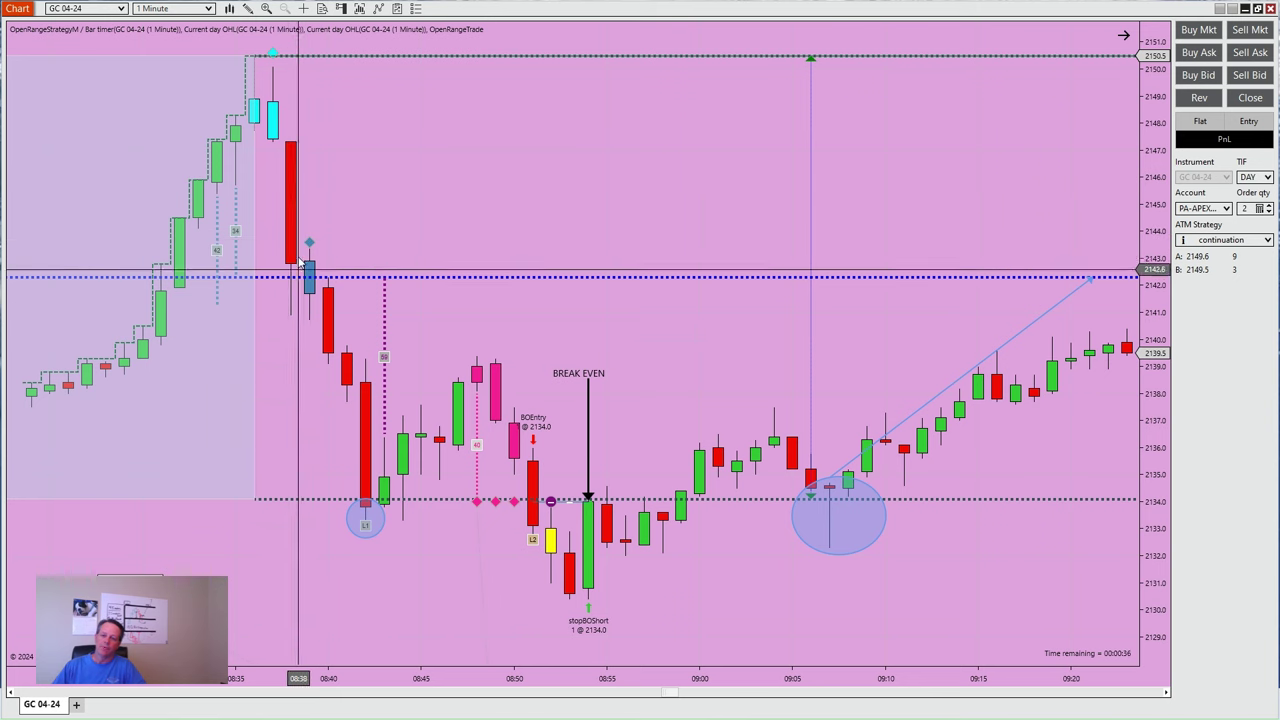
click(248, 9)
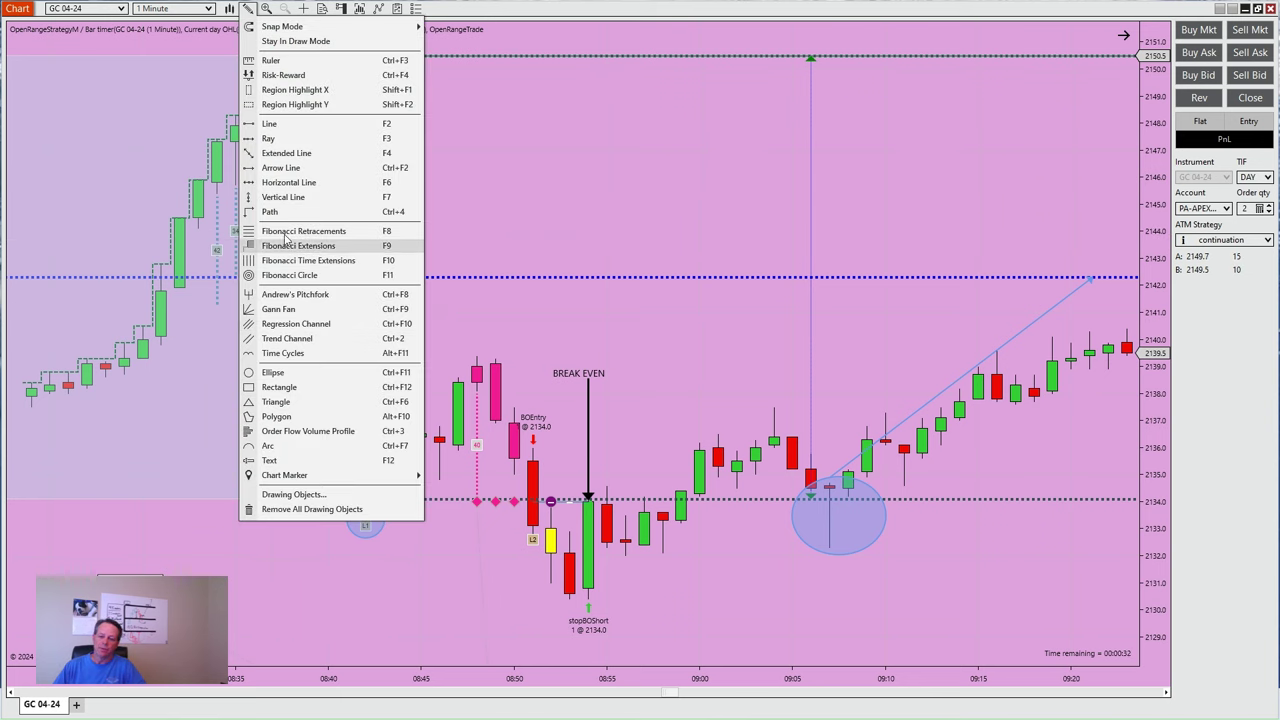
click(282, 167)
click(325, 284)
click(346, 237)
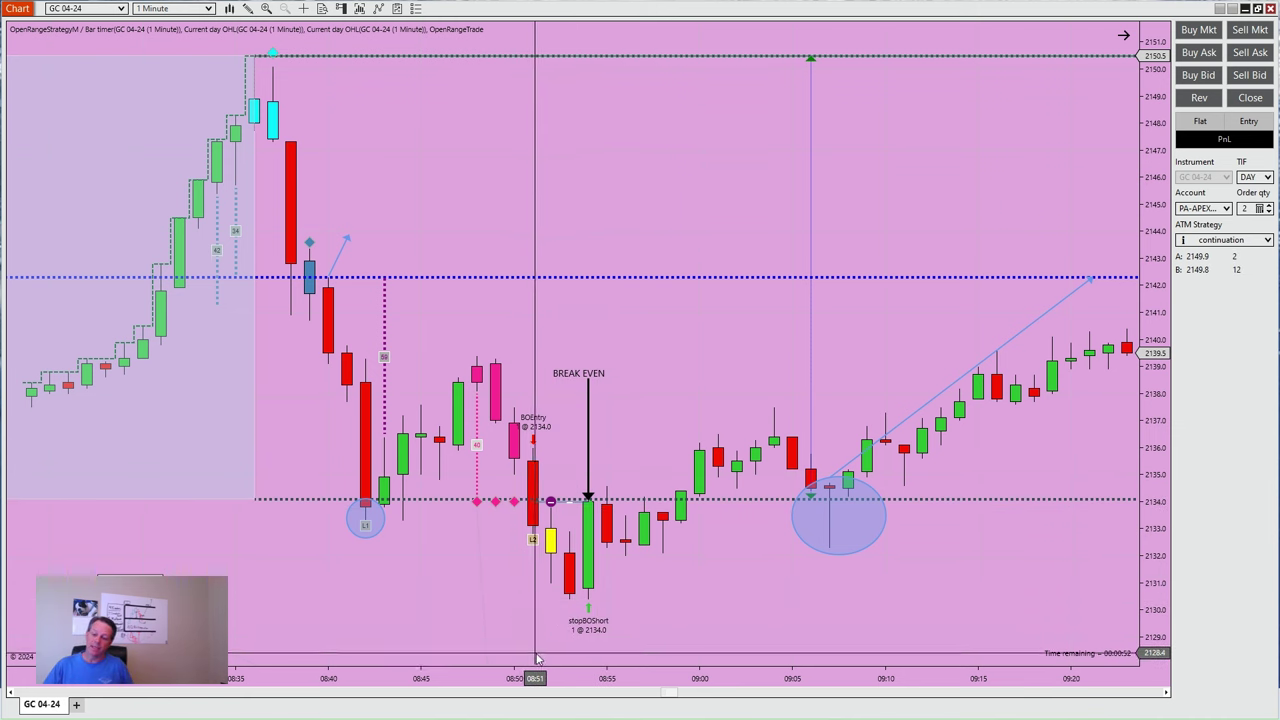
Step: Review the break-even short trade's session and move forward through the gold chart to the following day's opening range box
drag(539, 685, 511, 612)
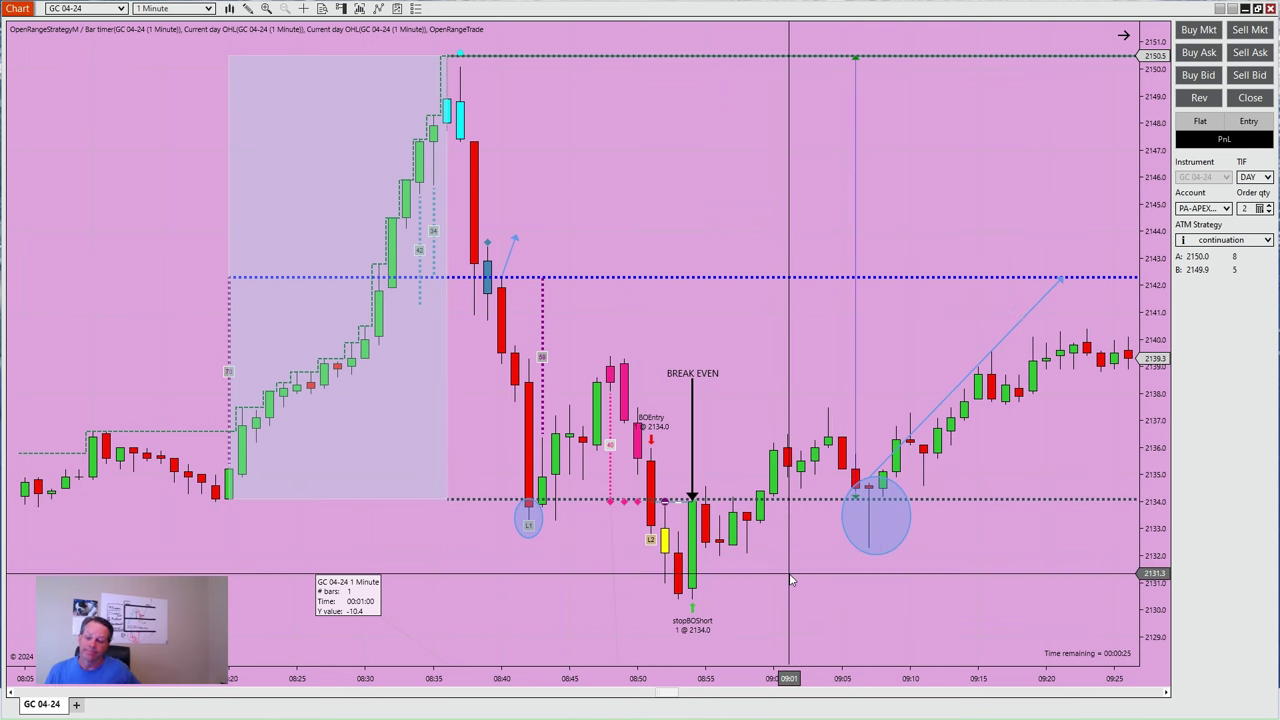
drag(808, 574, 234, 590)
drag(1030, 560, 603, 551)
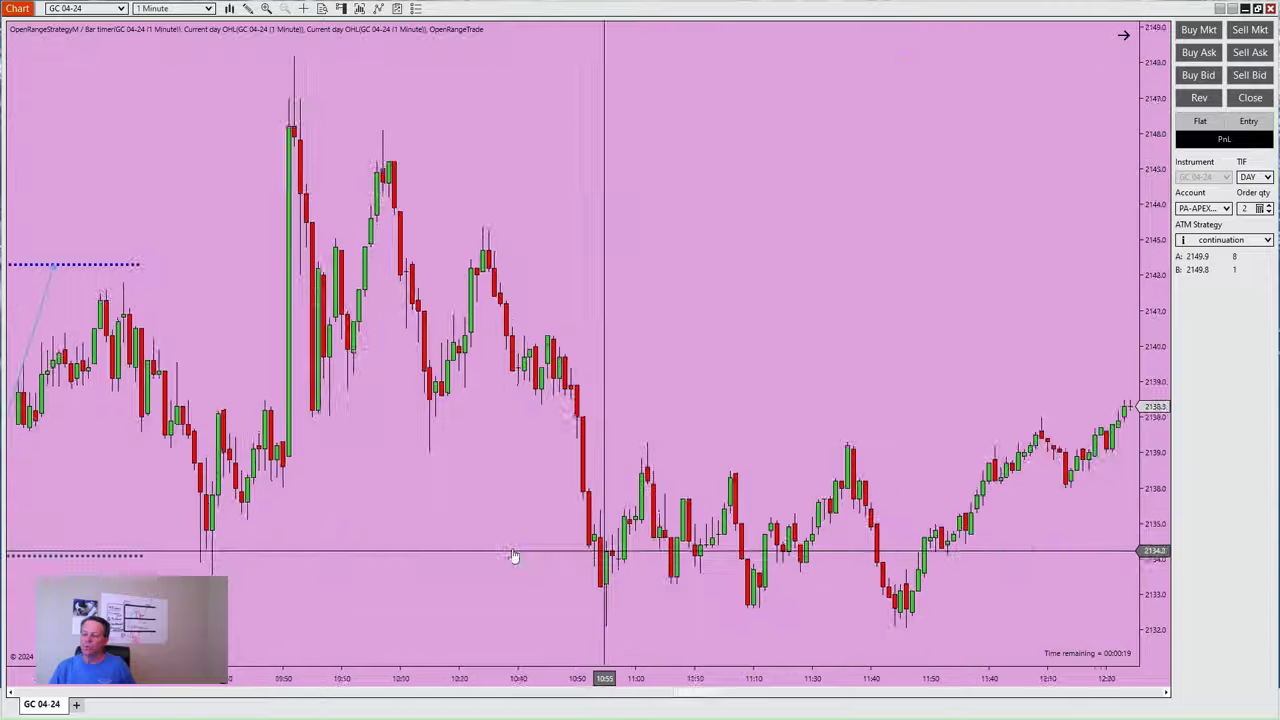
drag(1000, 530, 72, 508)
drag(949, 409, 190, 360)
drag(880, 375, 34, 346)
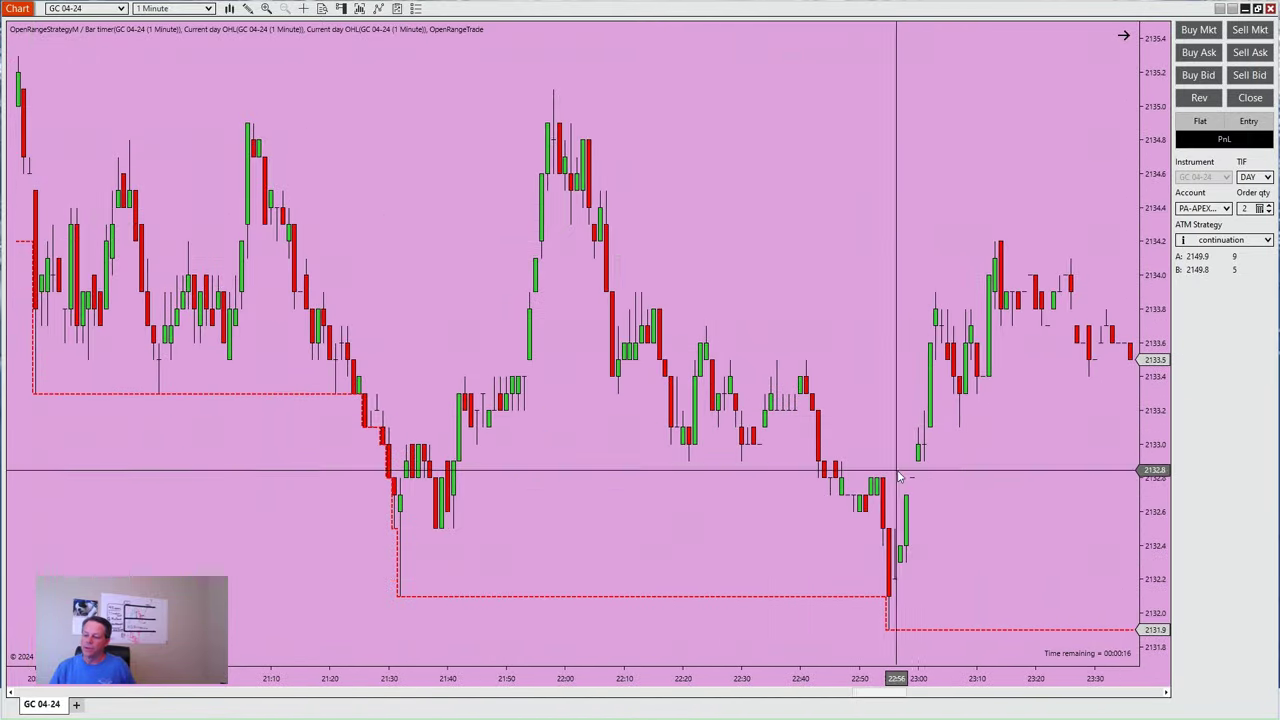
drag(894, 466, 271, 523)
drag(980, 455, 143, 180)
drag(952, 548, 420, 509)
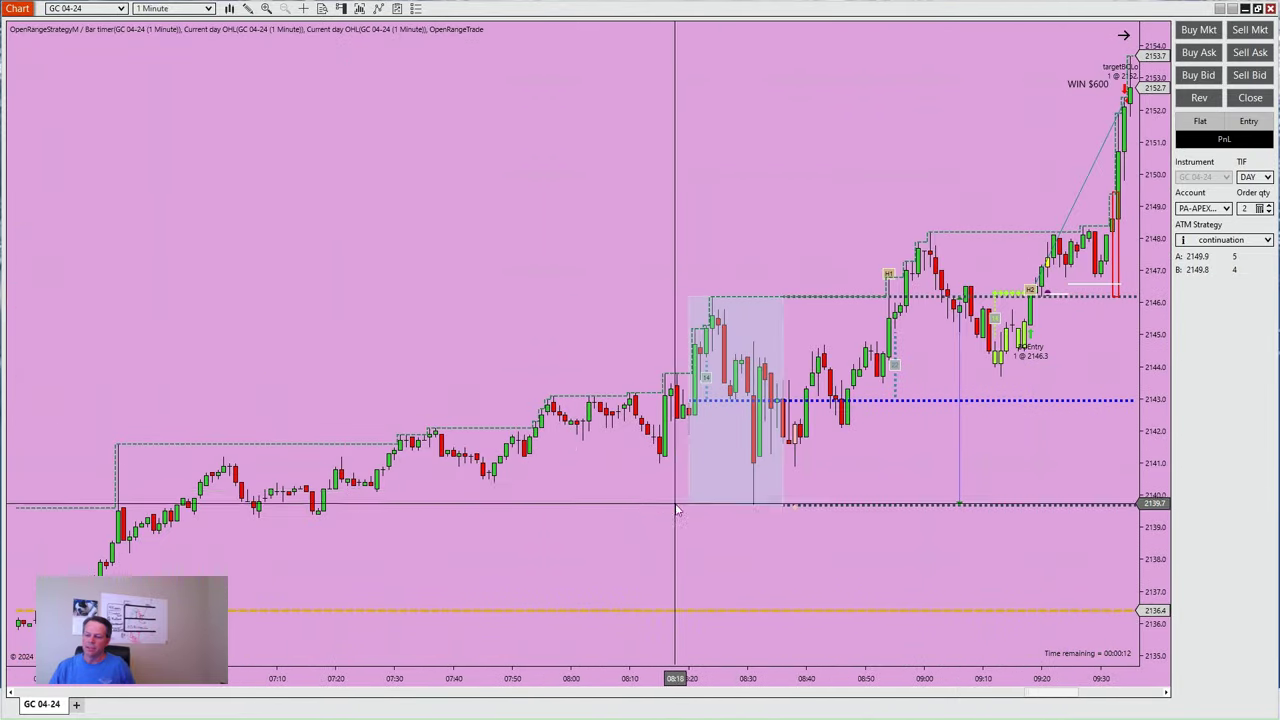
Step: Reposition the WIN $600 label close to the long trade's target exit near 09:33
drag(677, 506, 313, 497)
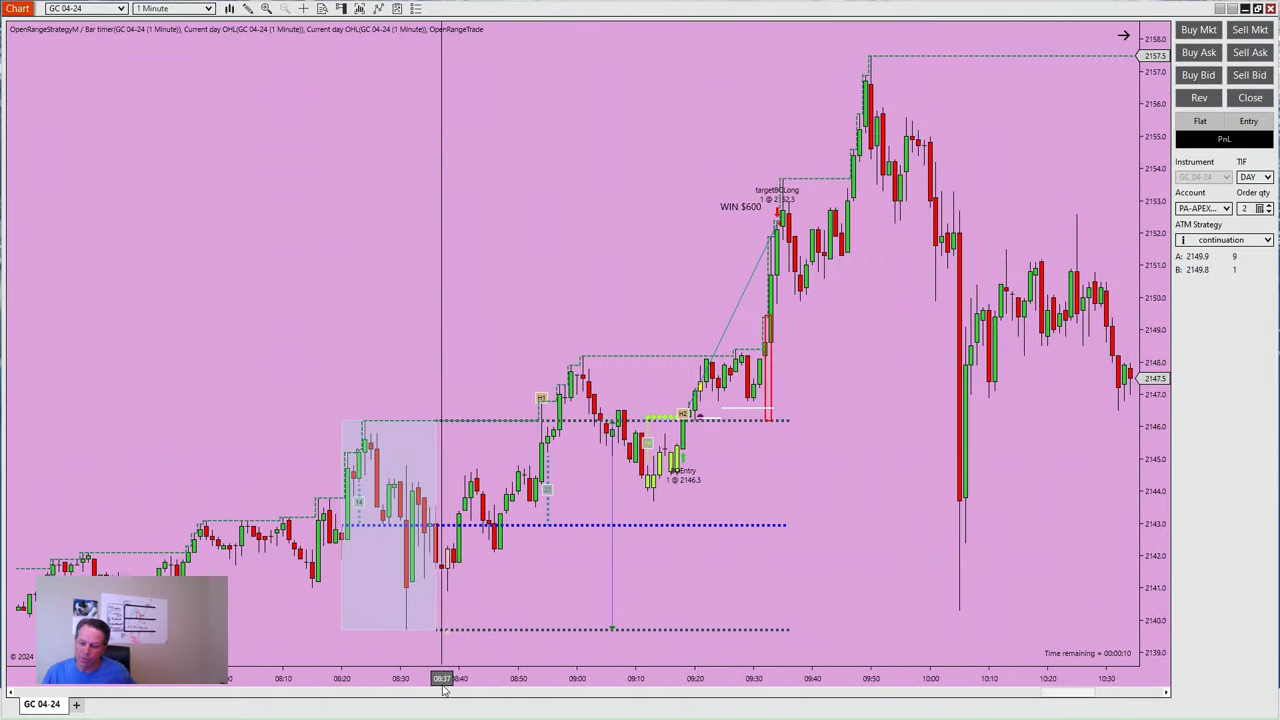
scroll(505, 590, down, 3)
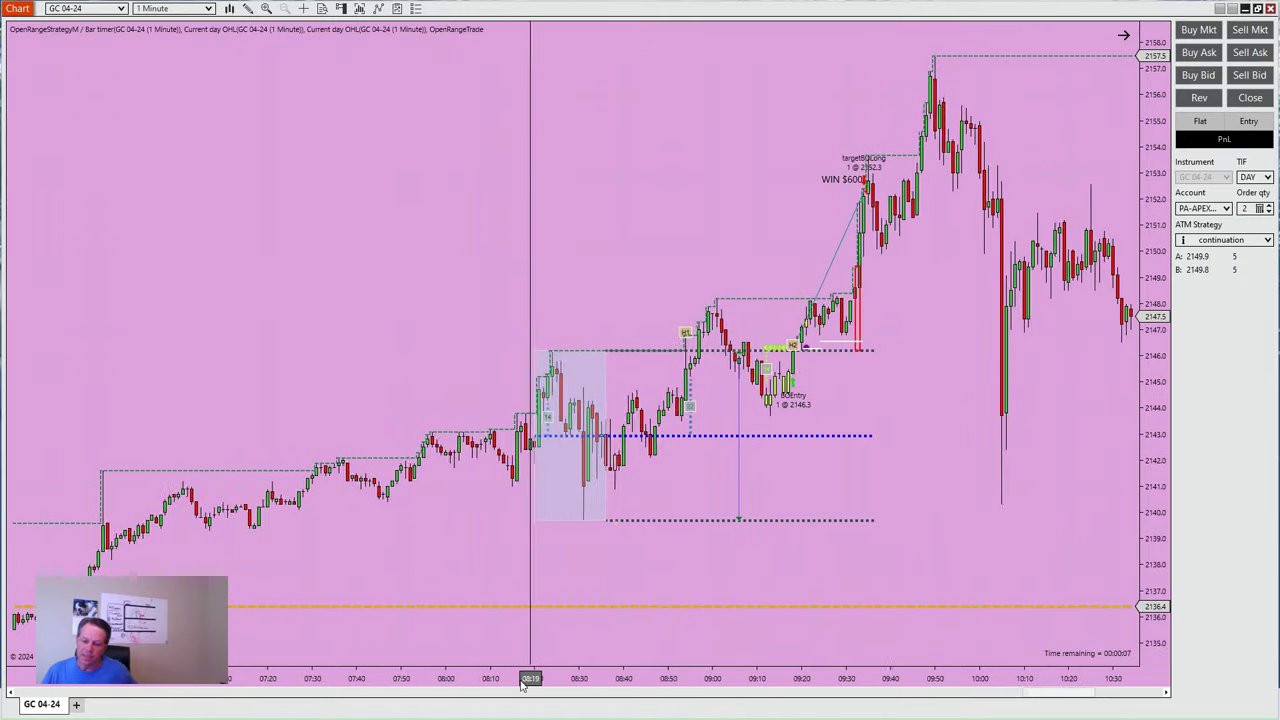
scroll(390, 598, up, 3)
drag(338, 560, 762, 527)
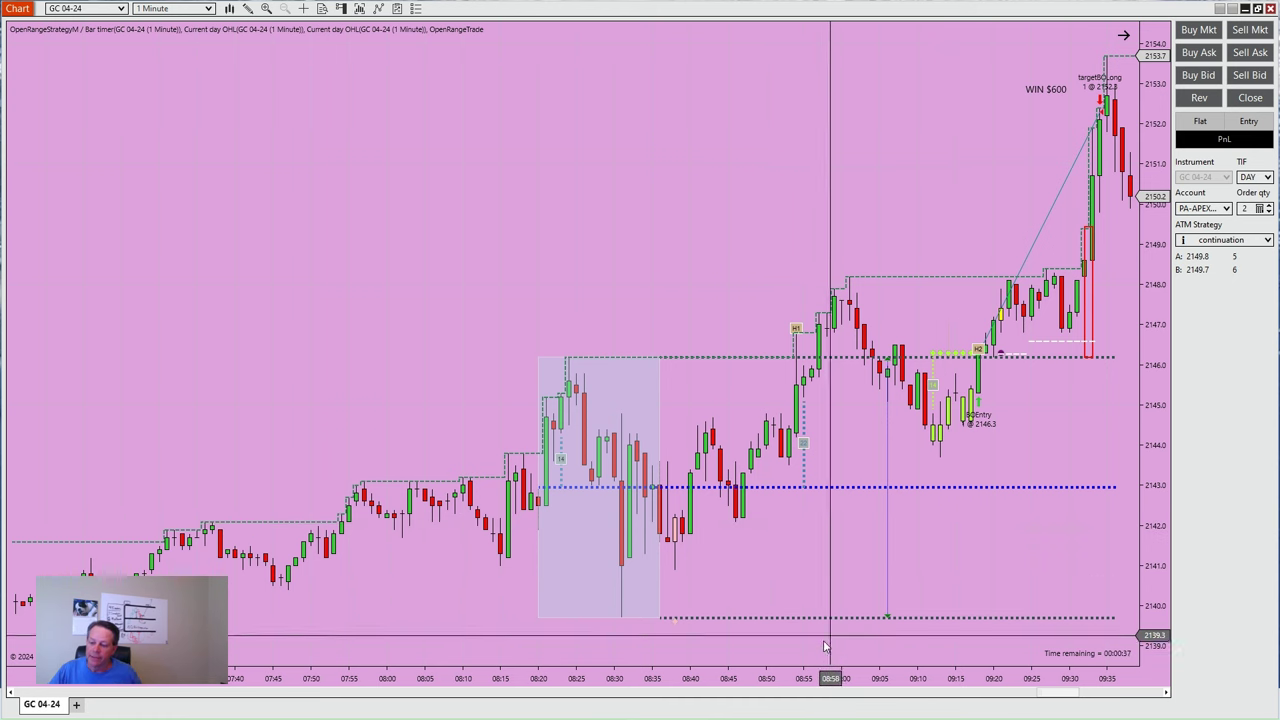
scroll(700, 460, up, 3)
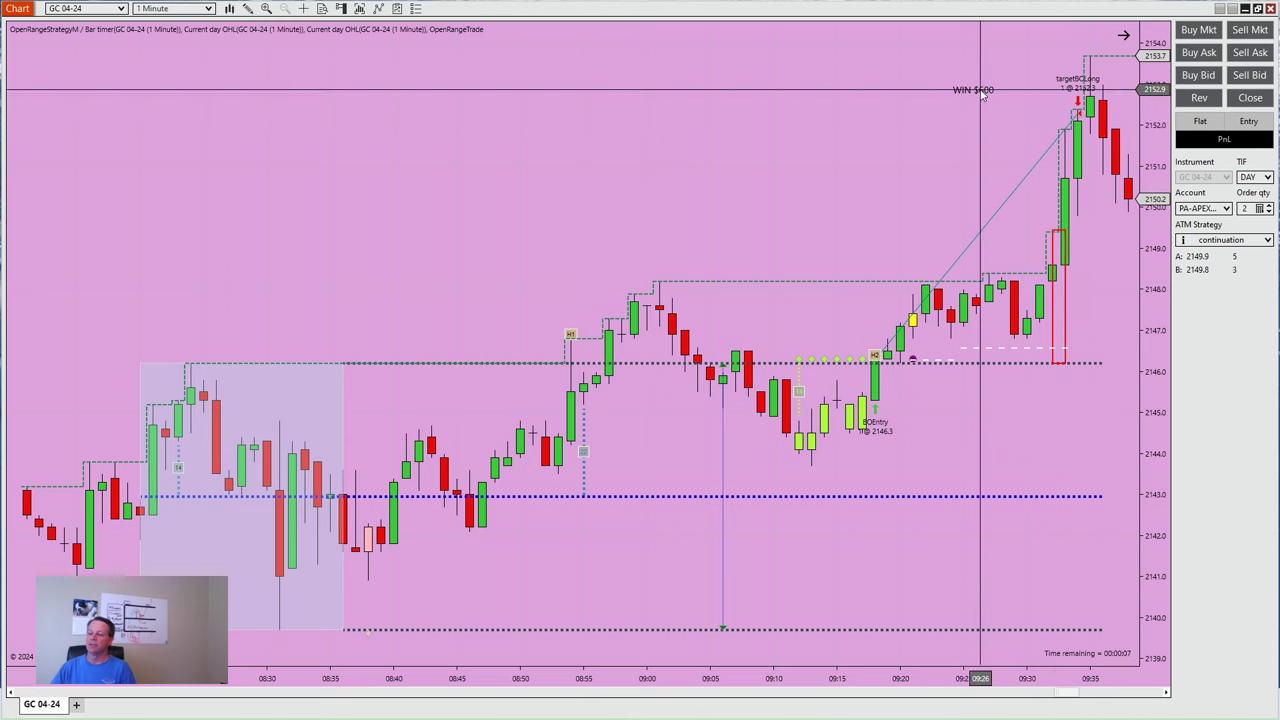
drag(968, 92, 1031, 105)
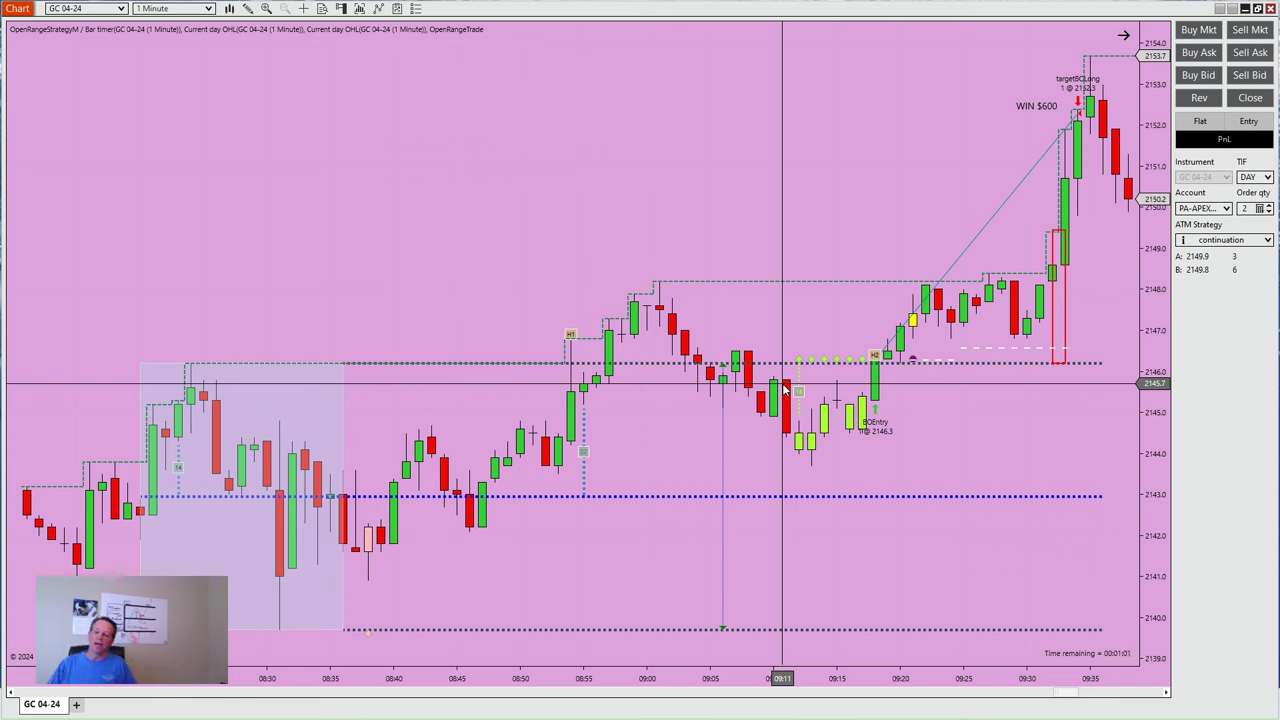
Step: Review the OpenRangeStrategyM strategy performance summary for GC 04-24, and close the report
right_click(443, 177)
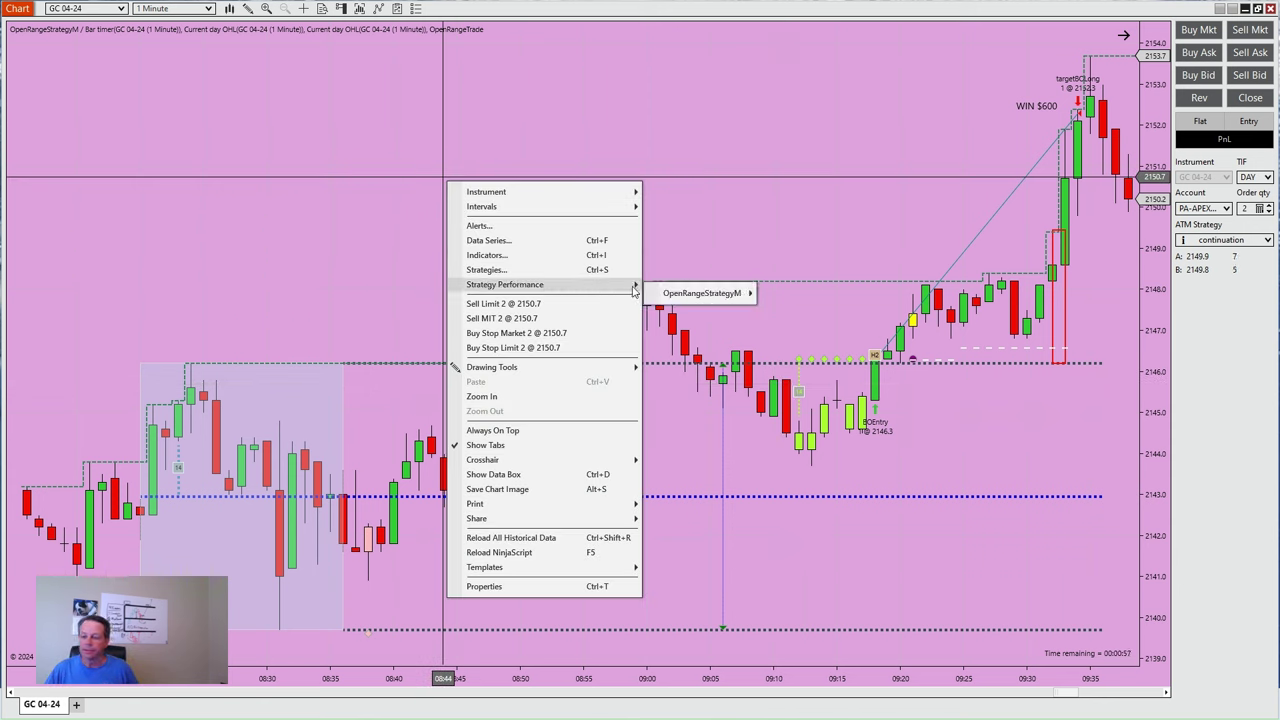
mouse_move(686, 298)
click(797, 318)
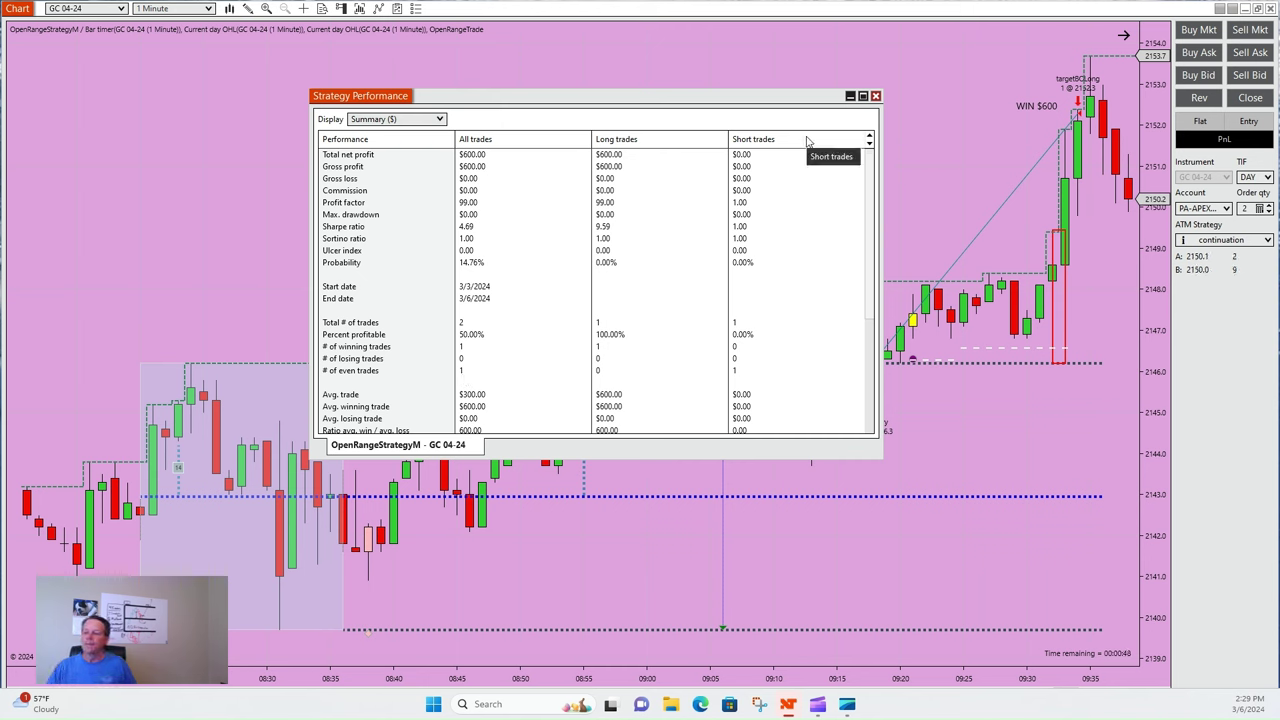
click(876, 96)
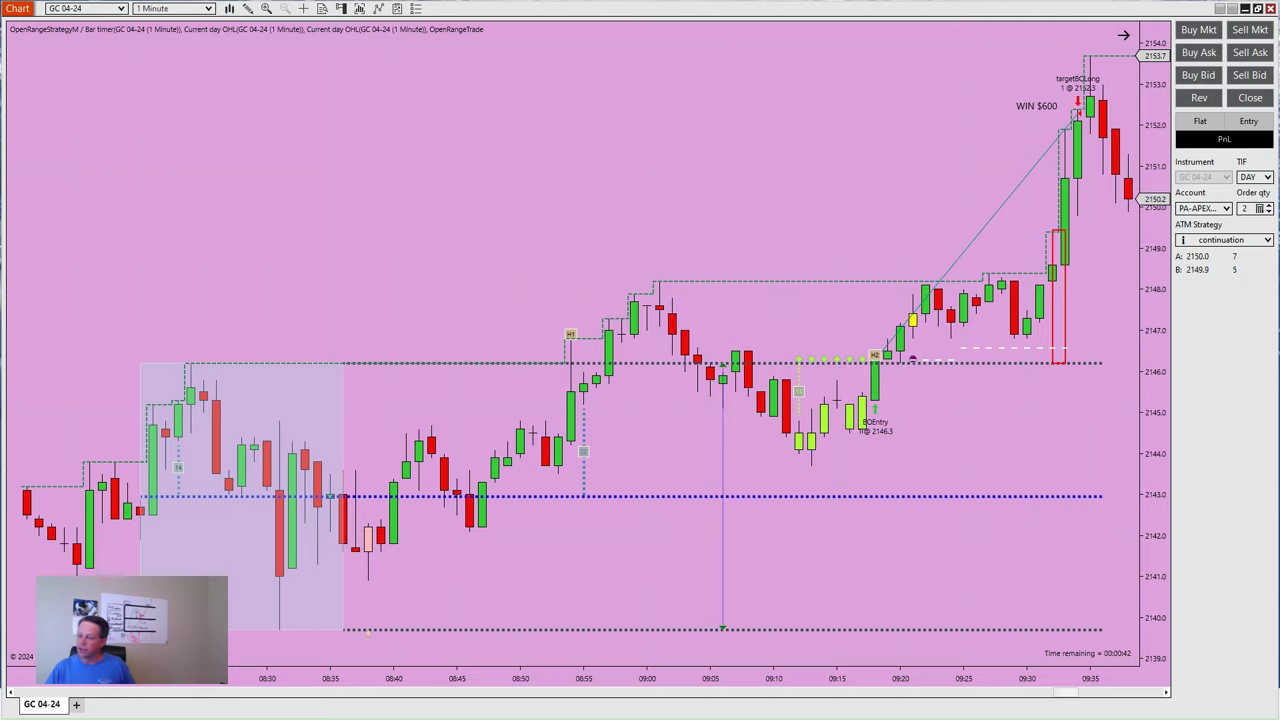
Step: Switch to the CL 04-24 chart and find the March 4 session with the WIN $390 short trade
click(700, 706)
scroll(38, 513, down, 10)
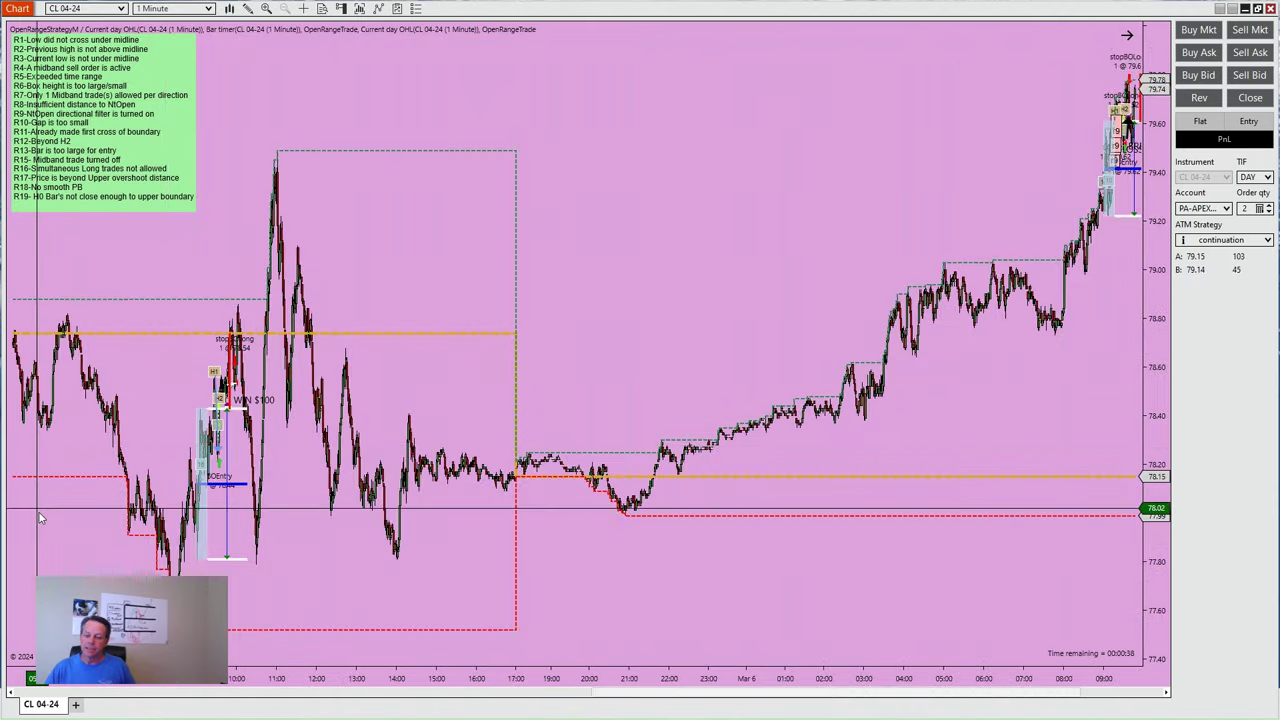
scroll(38, 513, down, 10)
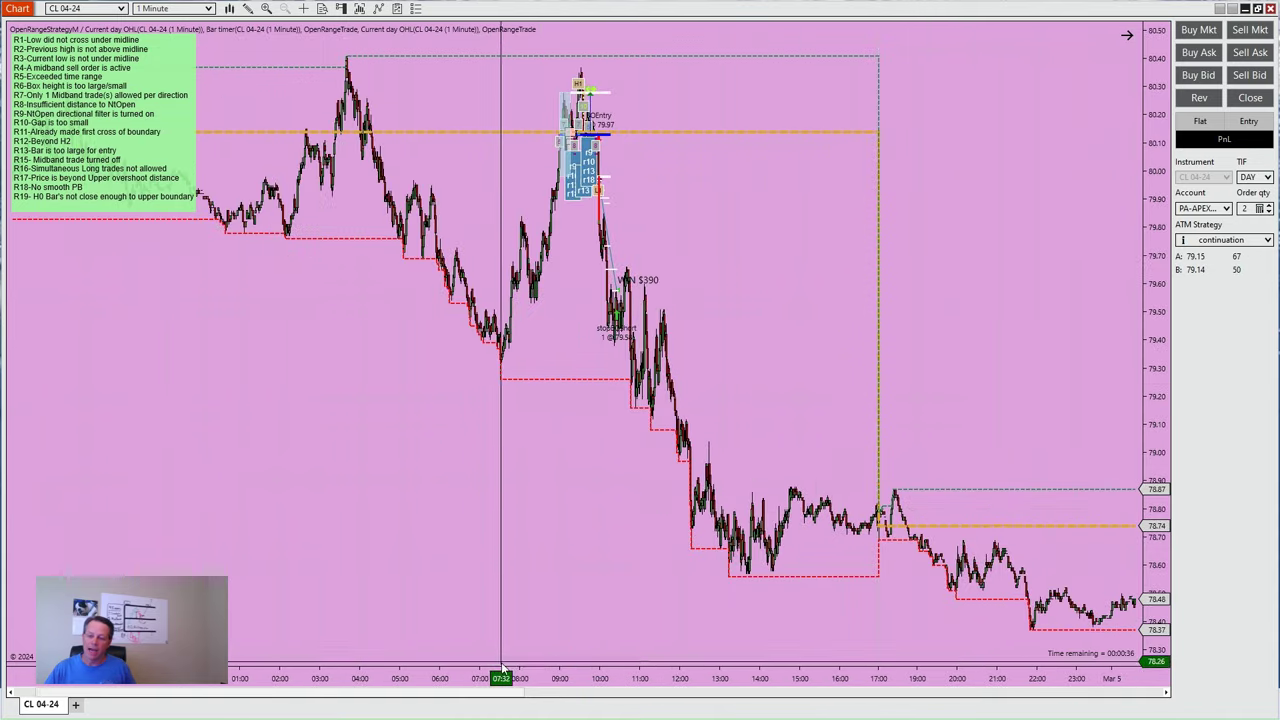
drag(480, 672, 586, 672)
scroll(676, 581, down, 5)
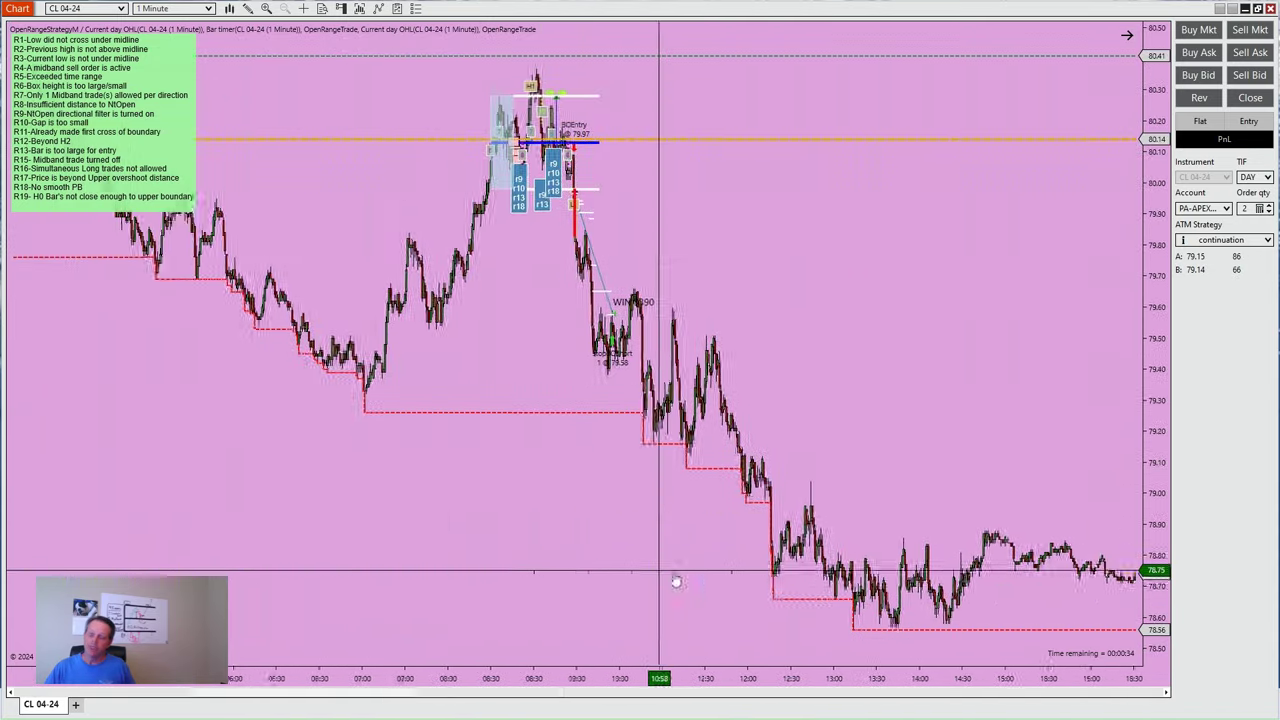
drag(676, 581, 697, 547)
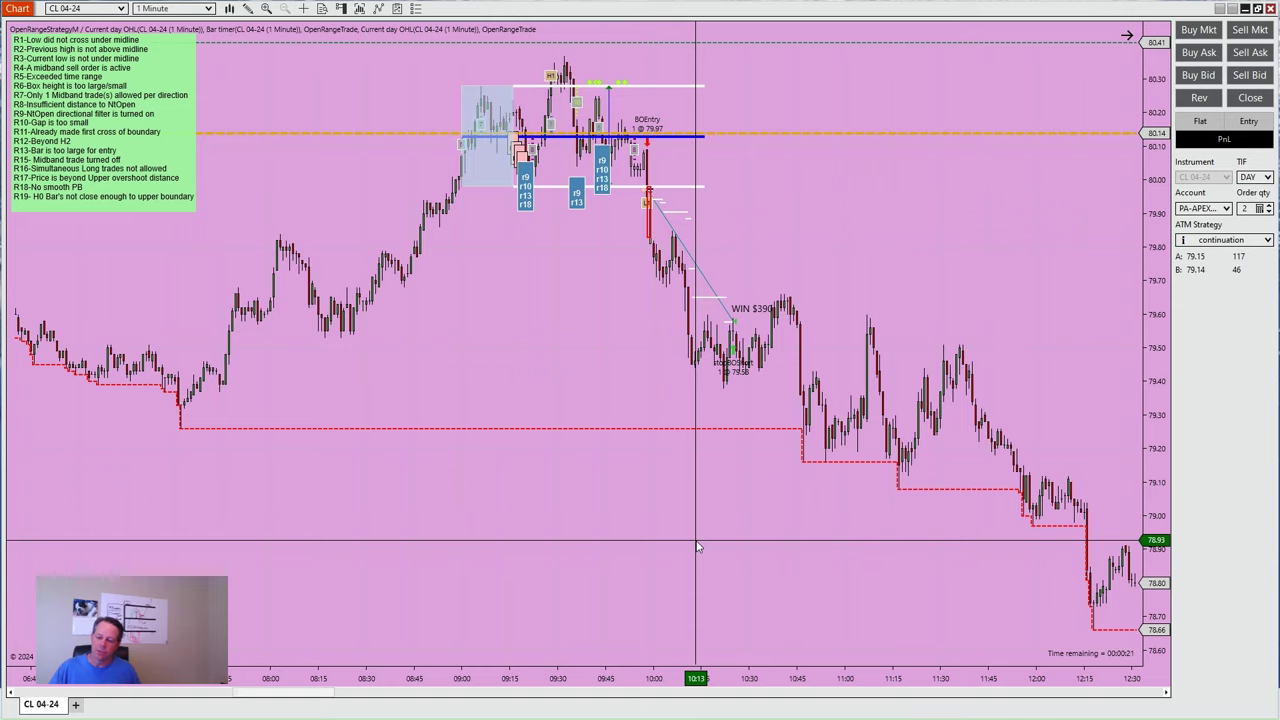
Step: Examine the crude oil opening range box, rejection-code labels and short breakout entry between about 09:00 and 10:00
scroll(250, 403, up, 3)
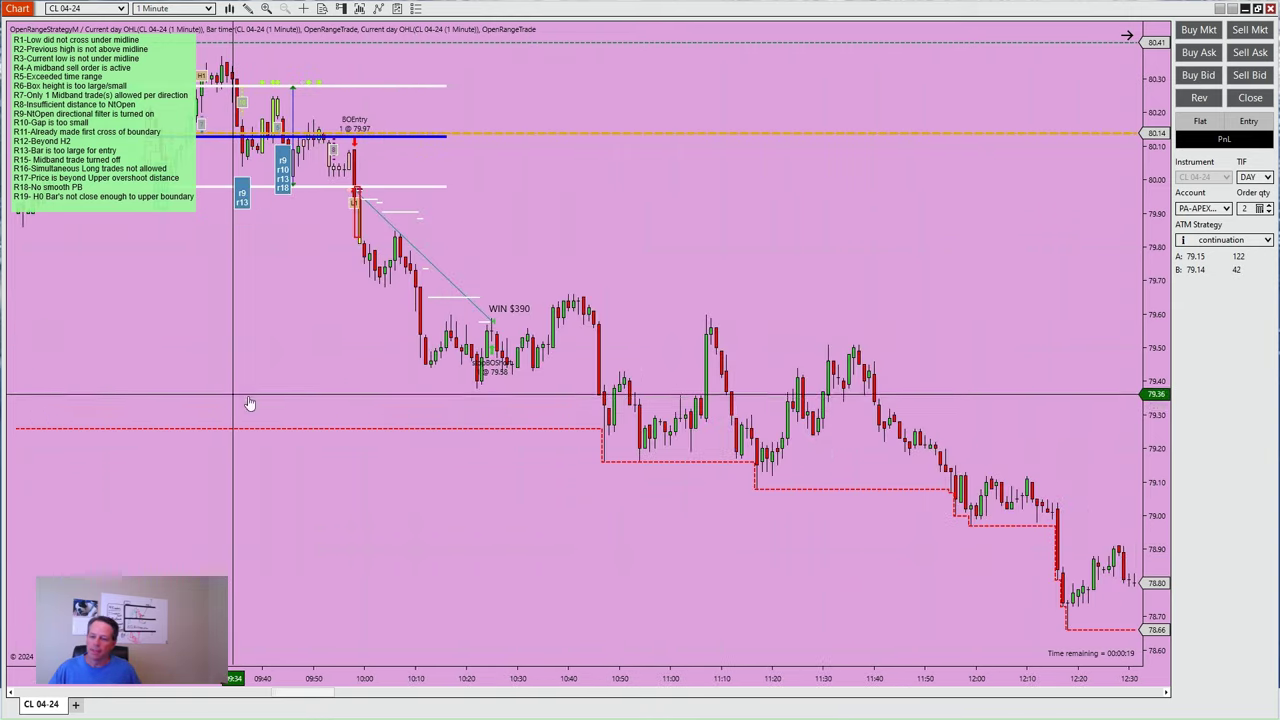
drag(250, 403, 623, 434)
drag(594, 677, 329, 679)
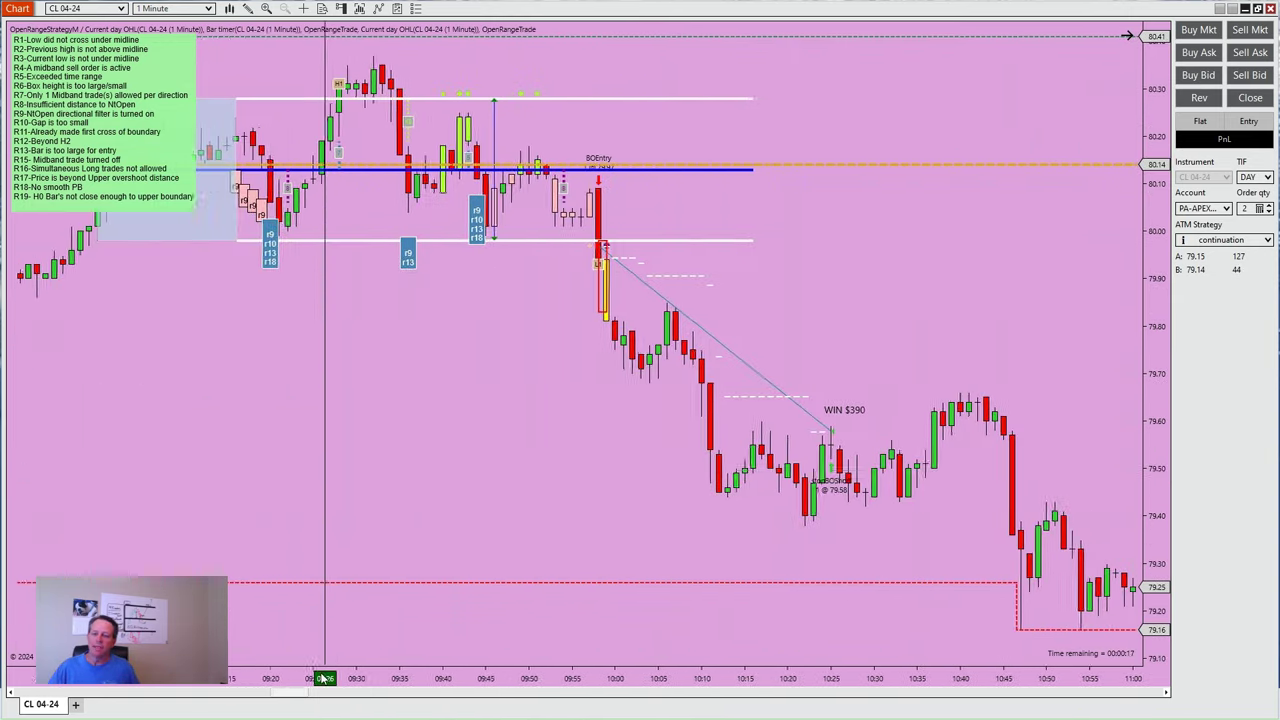
drag(280, 477, 795, 503)
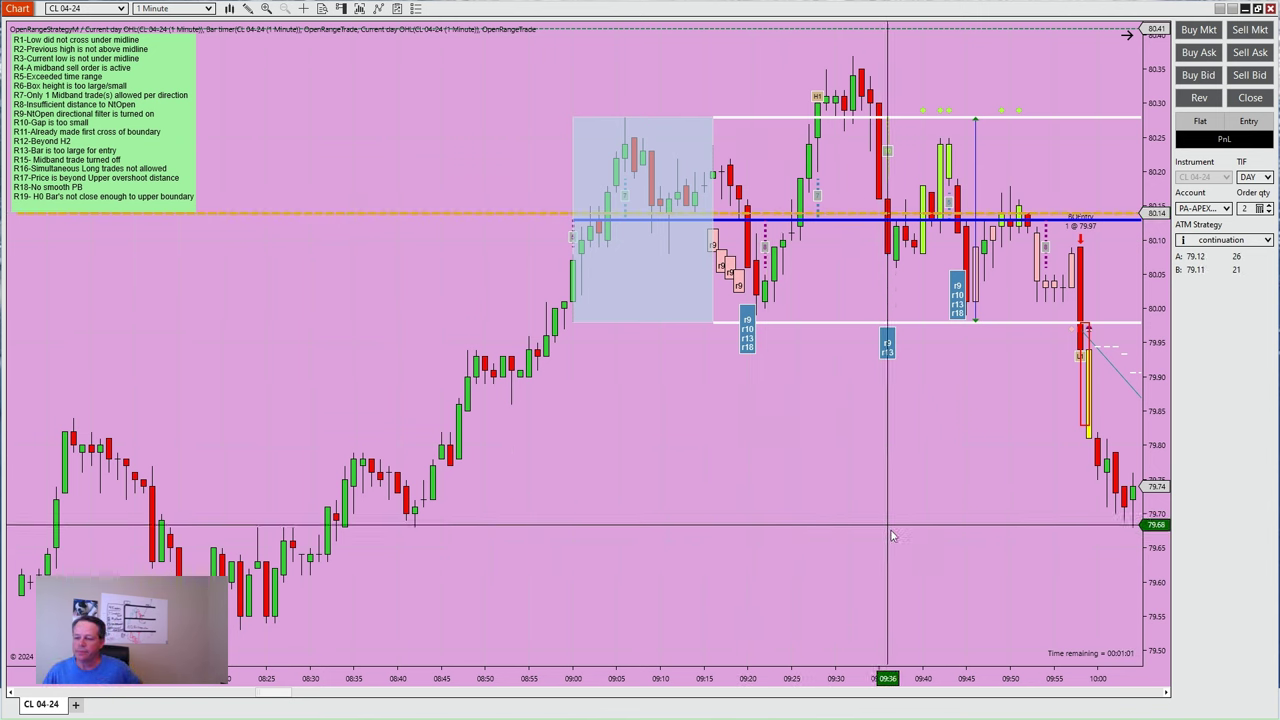
drag(876, 680, 731, 680)
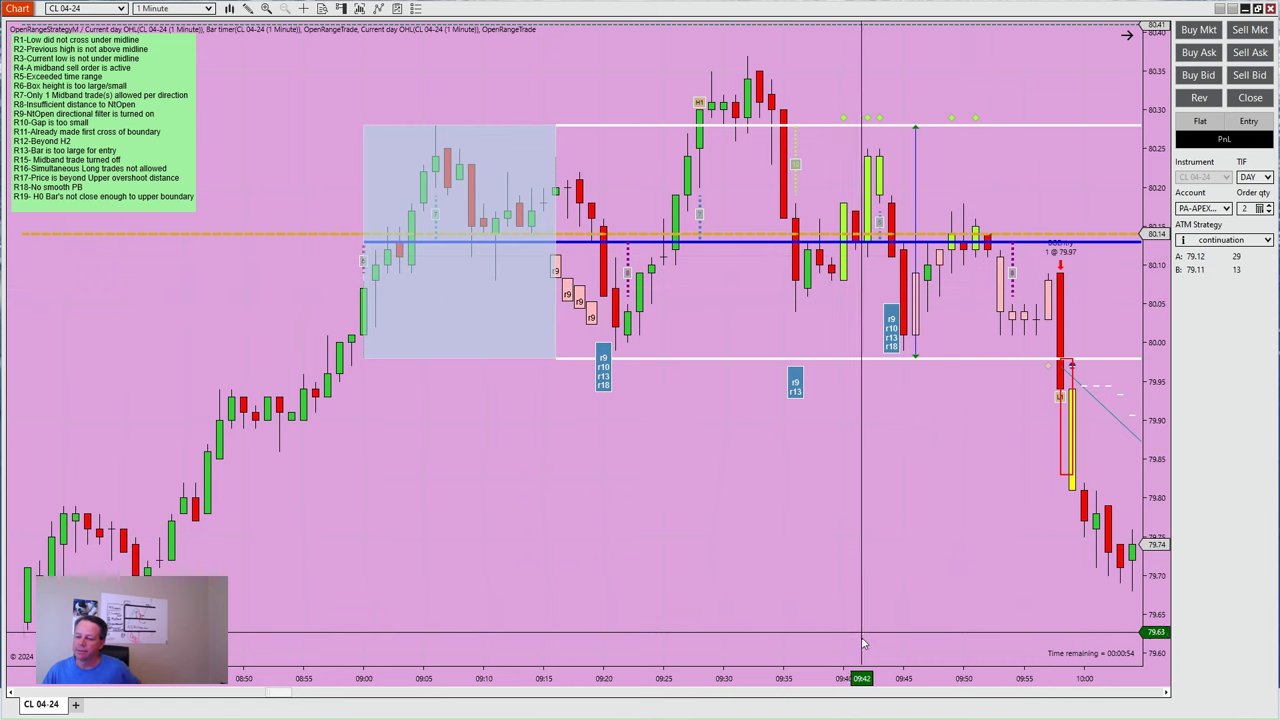
drag(843, 680, 520, 684)
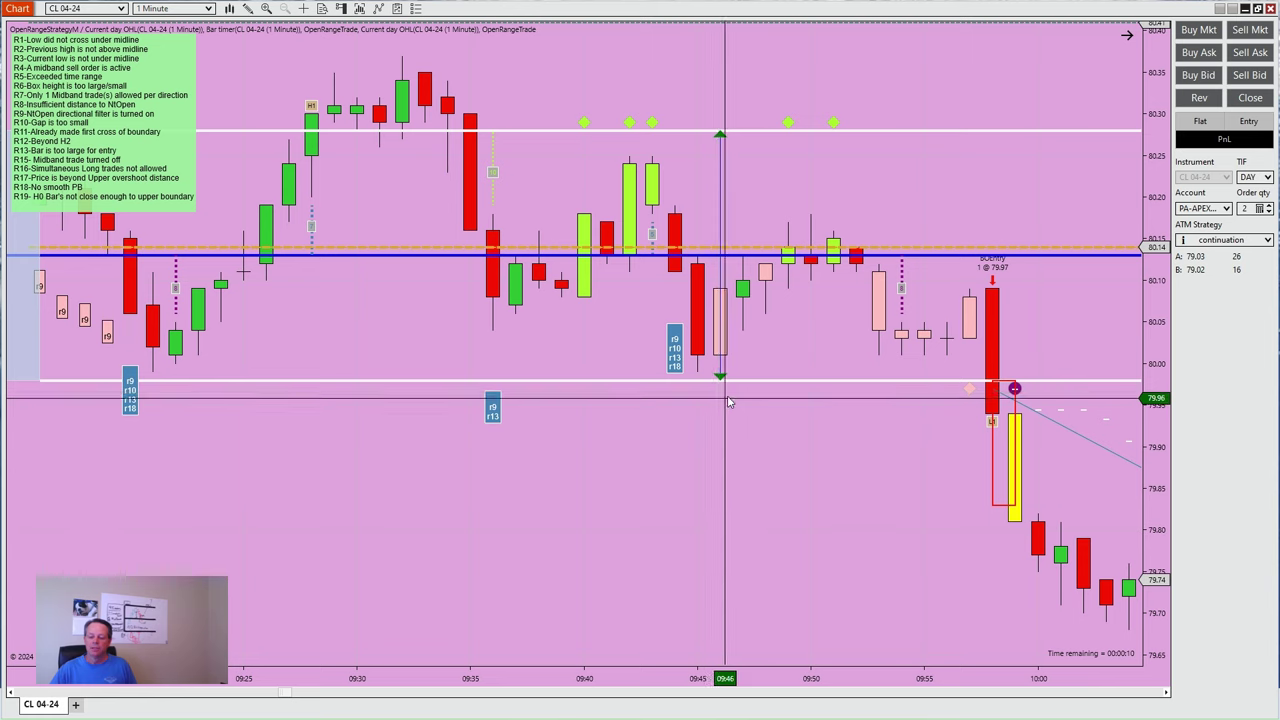
Step: Examine the March 4 crude oil short trade from its breakout entry near 09:58 to its WIN $390 exit near 10:25
scroll(364, 400, down, 3)
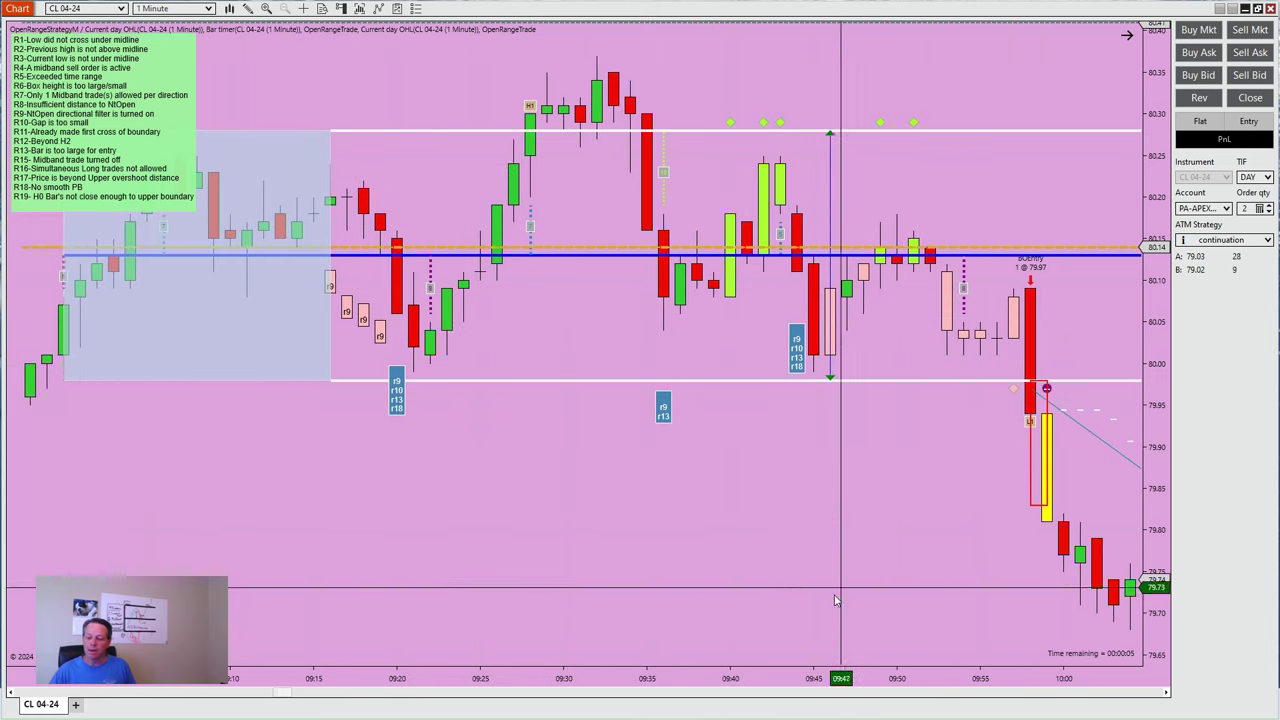
scroll(750, 560, up, 3)
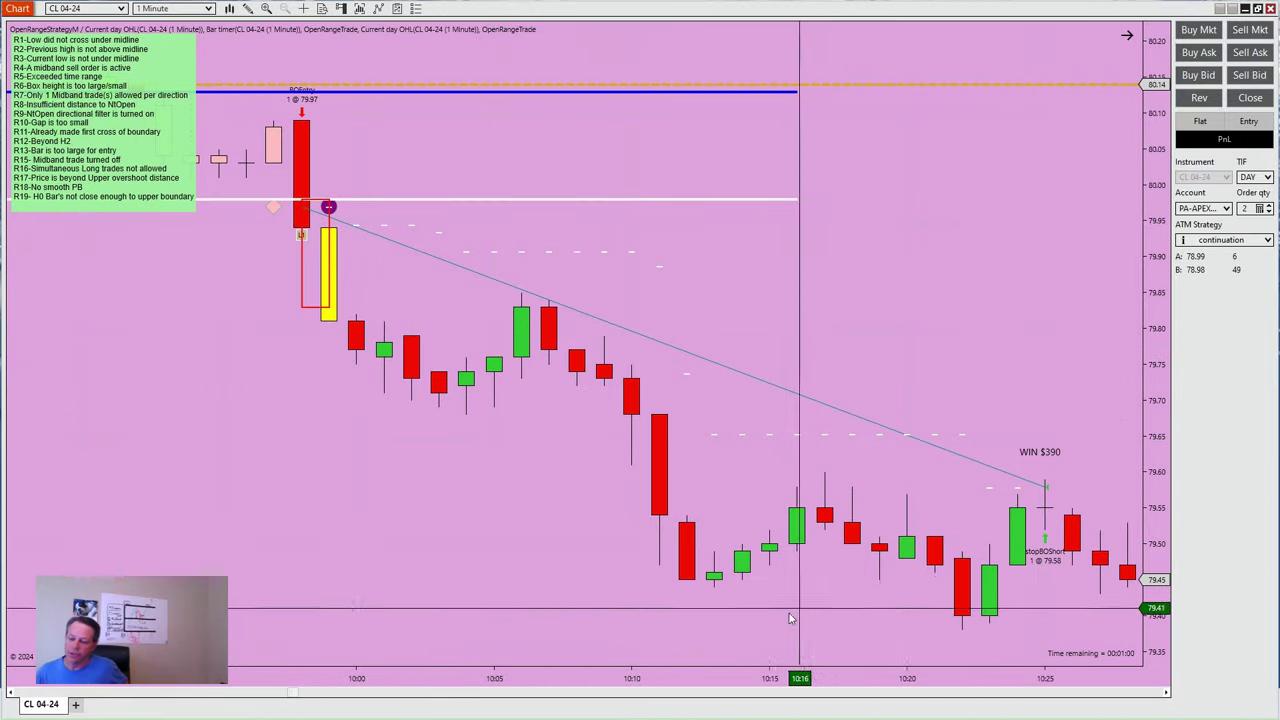
scroll(720, 600, down, 5)
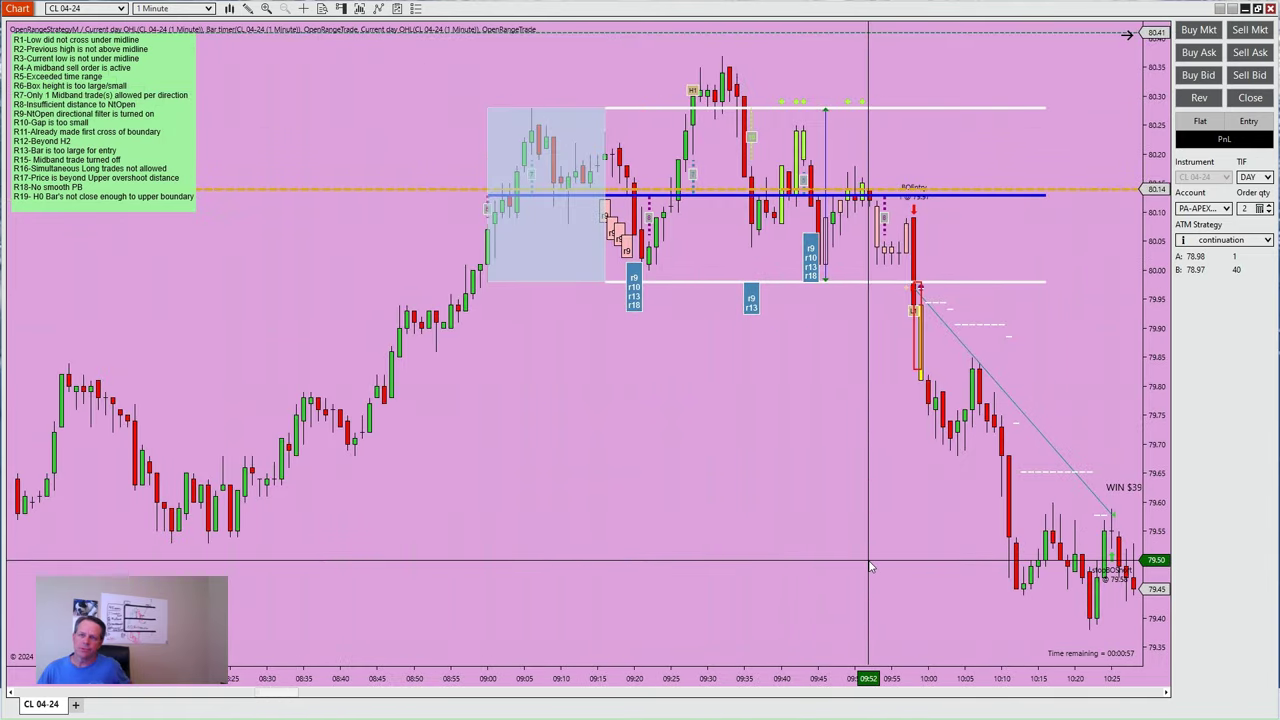
Step: Go forward through the crude oil chart to the March 5 opening range session with the WIN $100 long trade
drag(870, 567, 300, 514)
drag(985, 281, 269, 234)
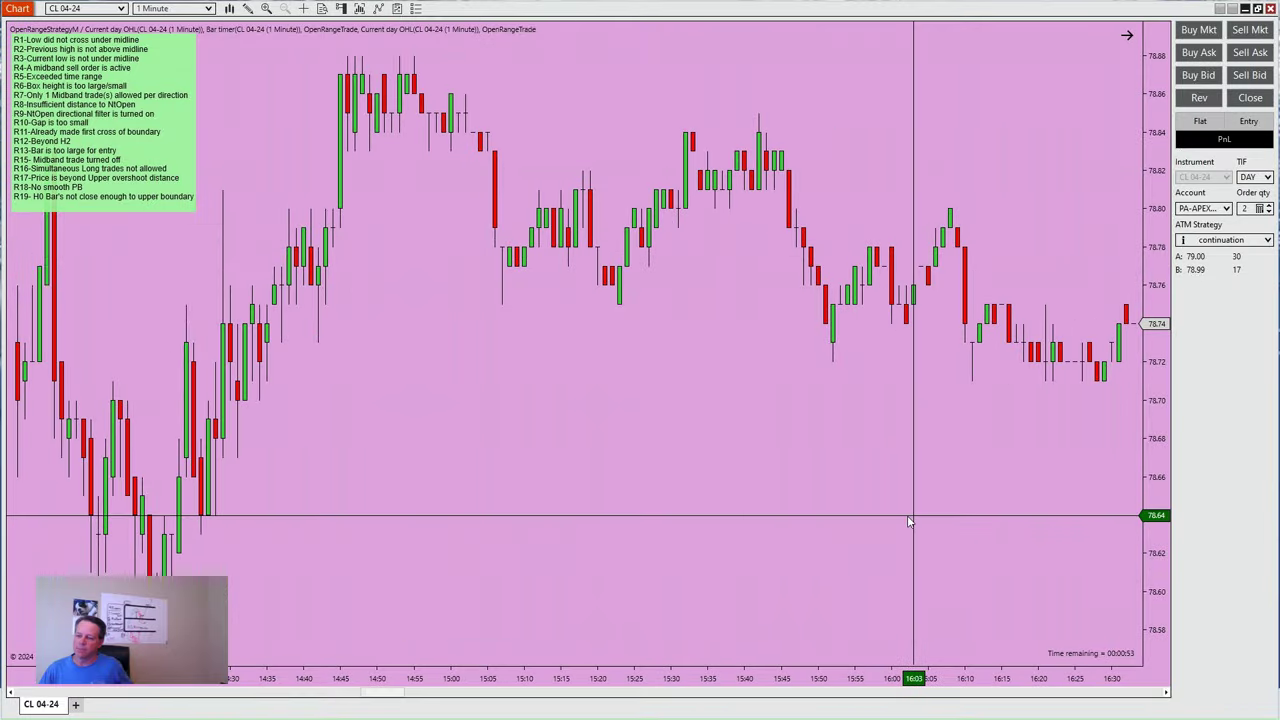
drag(908, 521, 200, 170)
drag(957, 529, 382, 473)
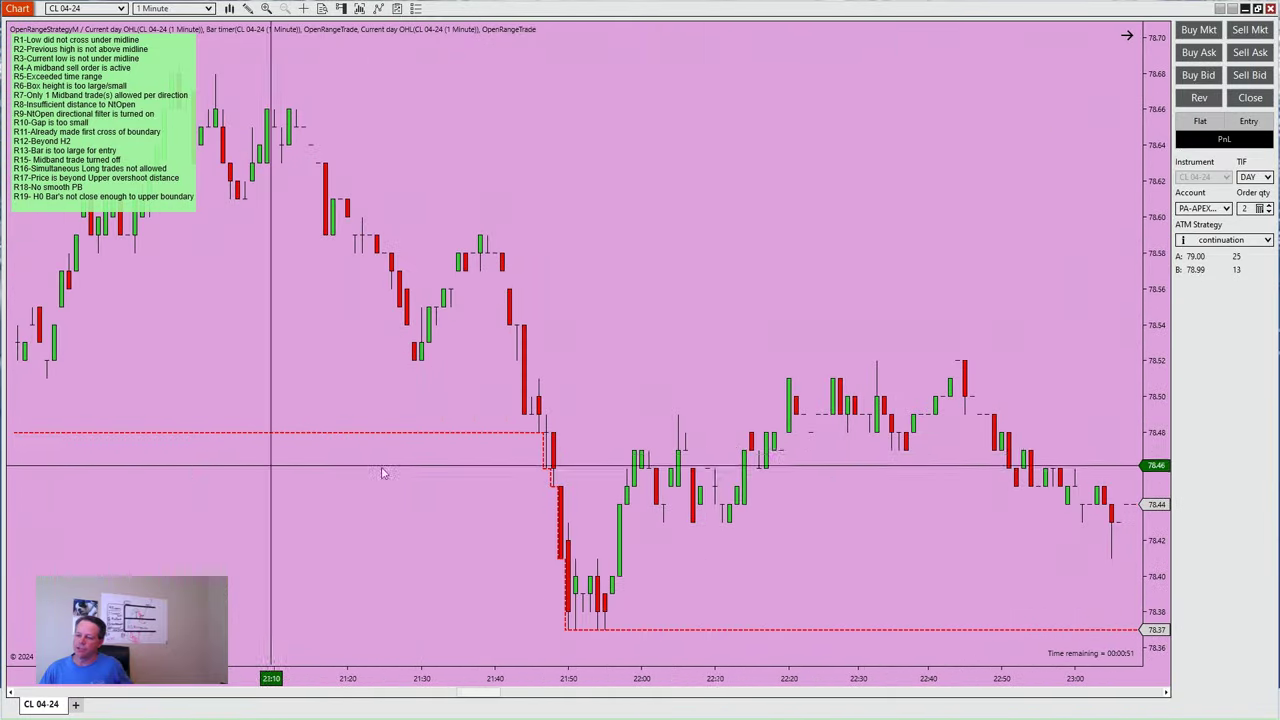
drag(960, 480, 286, 330)
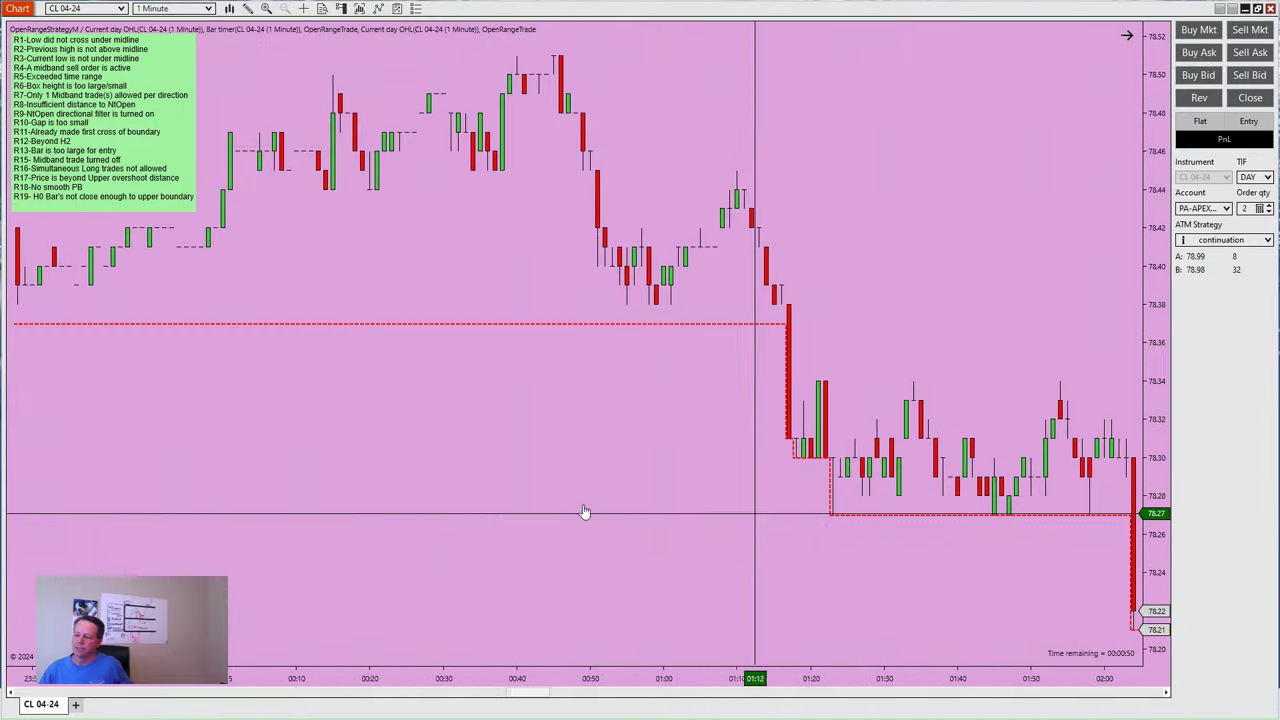
drag(585, 511, 223, 457)
drag(923, 457, 189, 423)
drag(794, 209, 540, 300)
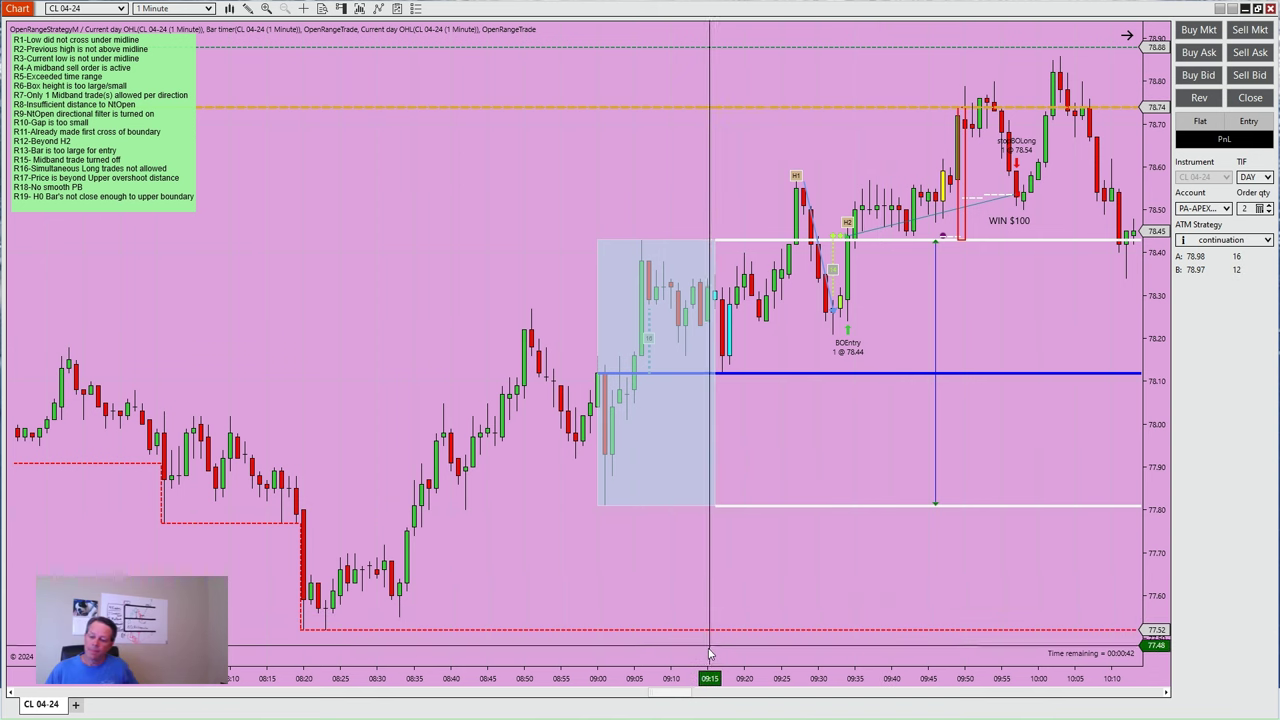
Step: Examine the March 5 opening range box, the long breakout trade up to its stop exit, and the preceding overnight price action
scroll(548, 655, up, 2)
scroll(520, 620, up, 1)
drag(486, 590, 531, 580)
middle_click(366, 160)
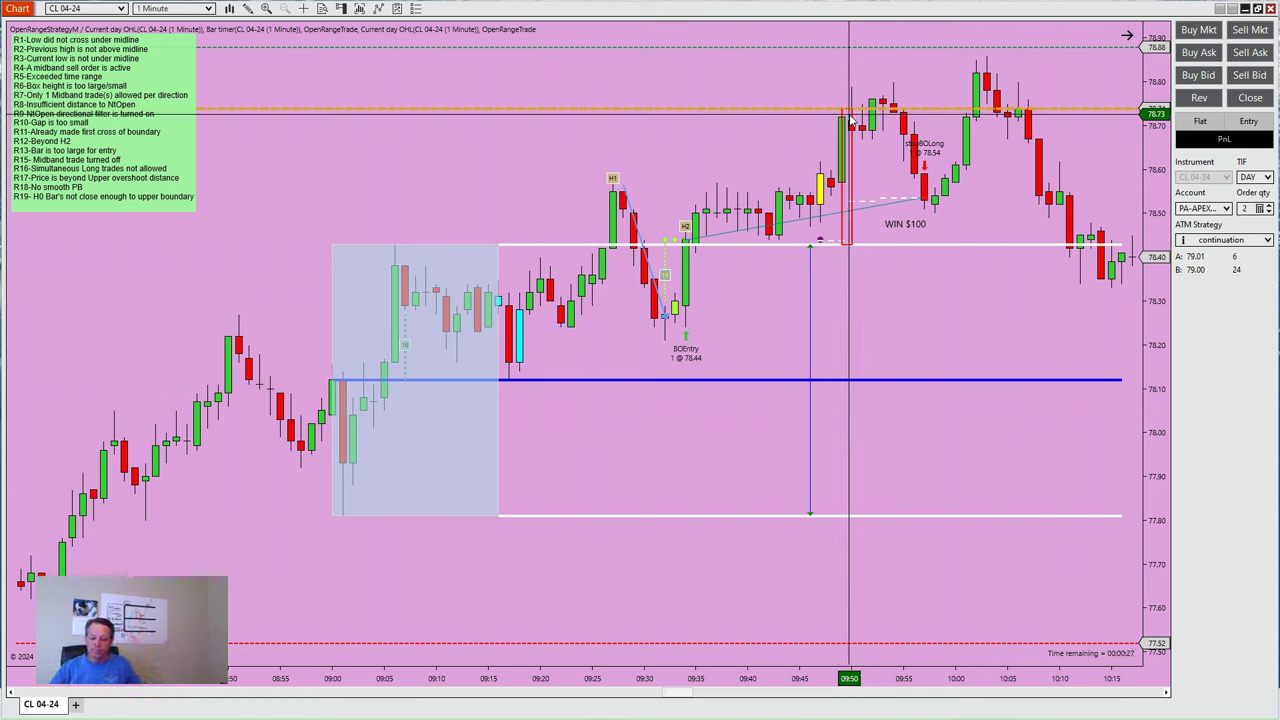
drag(288, 678, 486, 678)
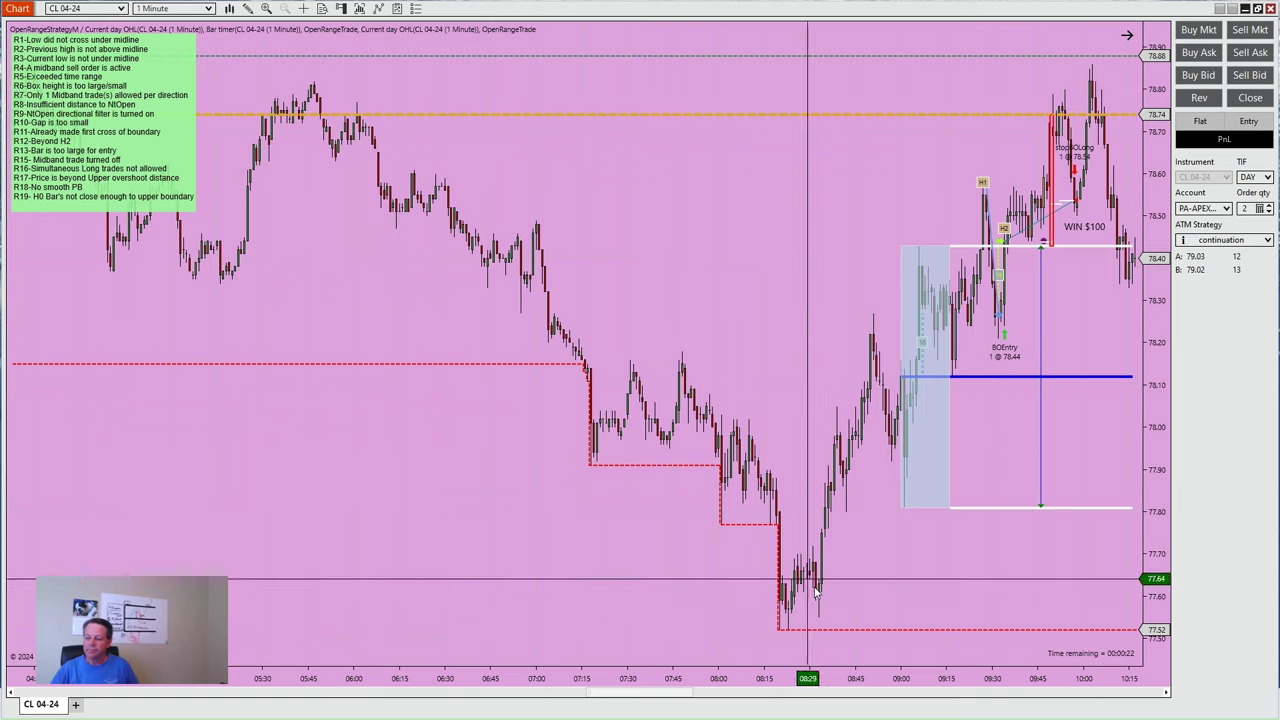
drag(895, 678, 286, 678)
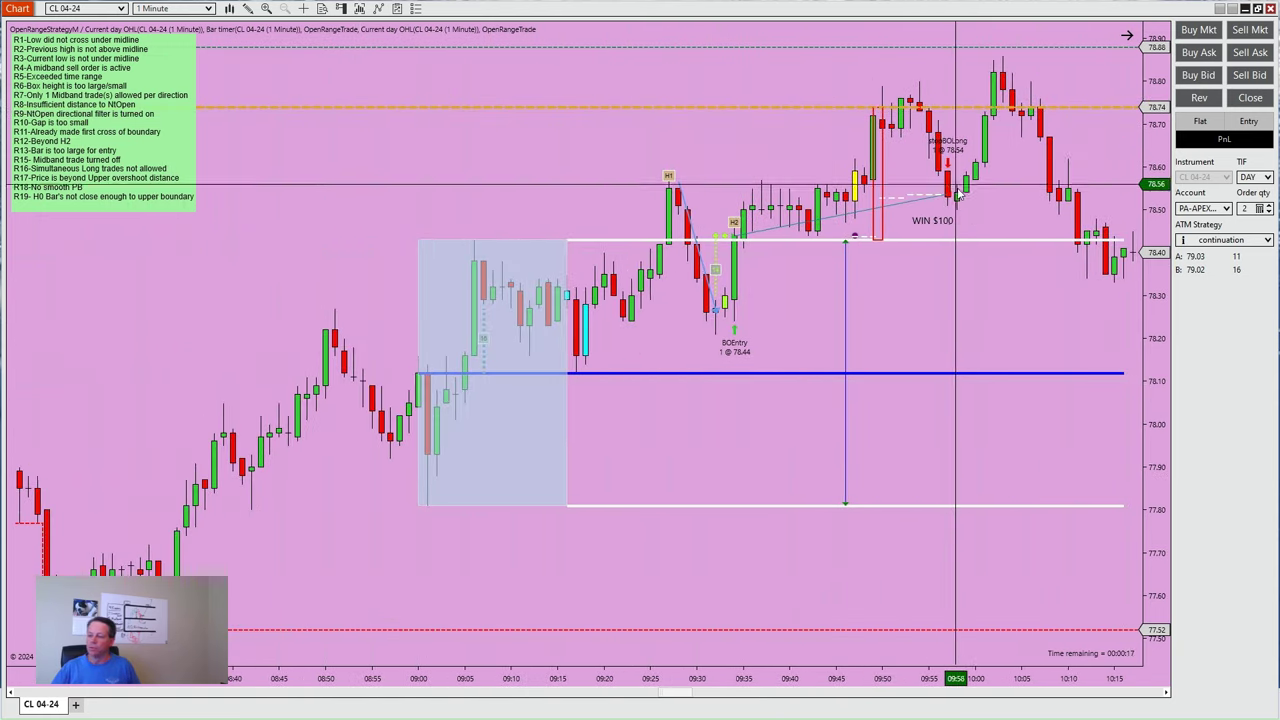
Step: Examine the crude oil price swings following the March 5 long trade's exit, from about 10:00 to 11:20
drag(1084, 311, 782, 320)
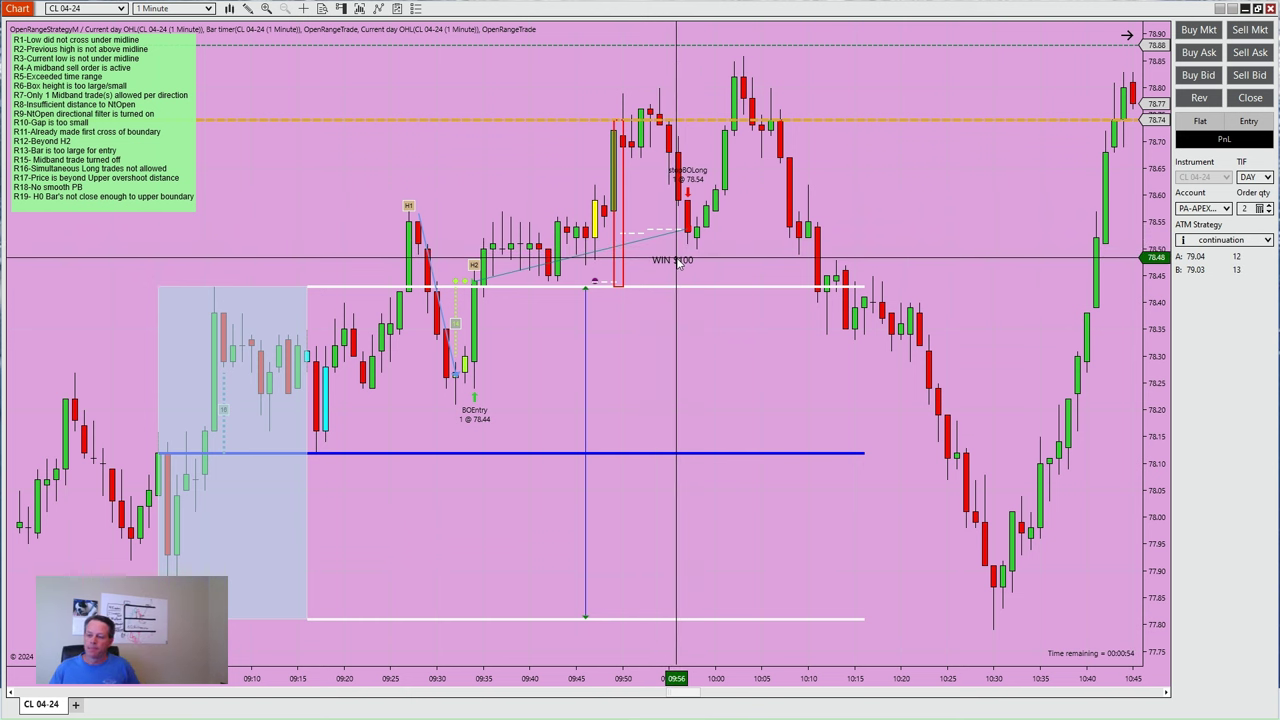
drag(737, 371, 668, 232)
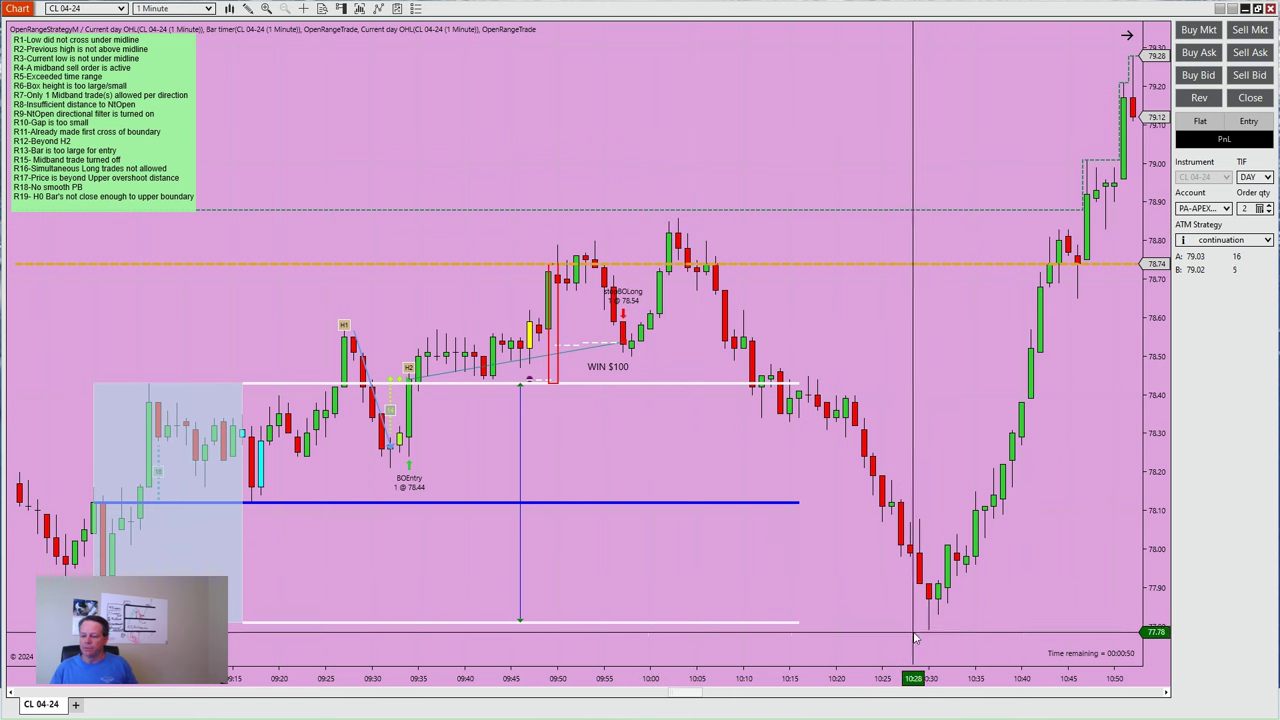
drag(838, 686, 958, 688)
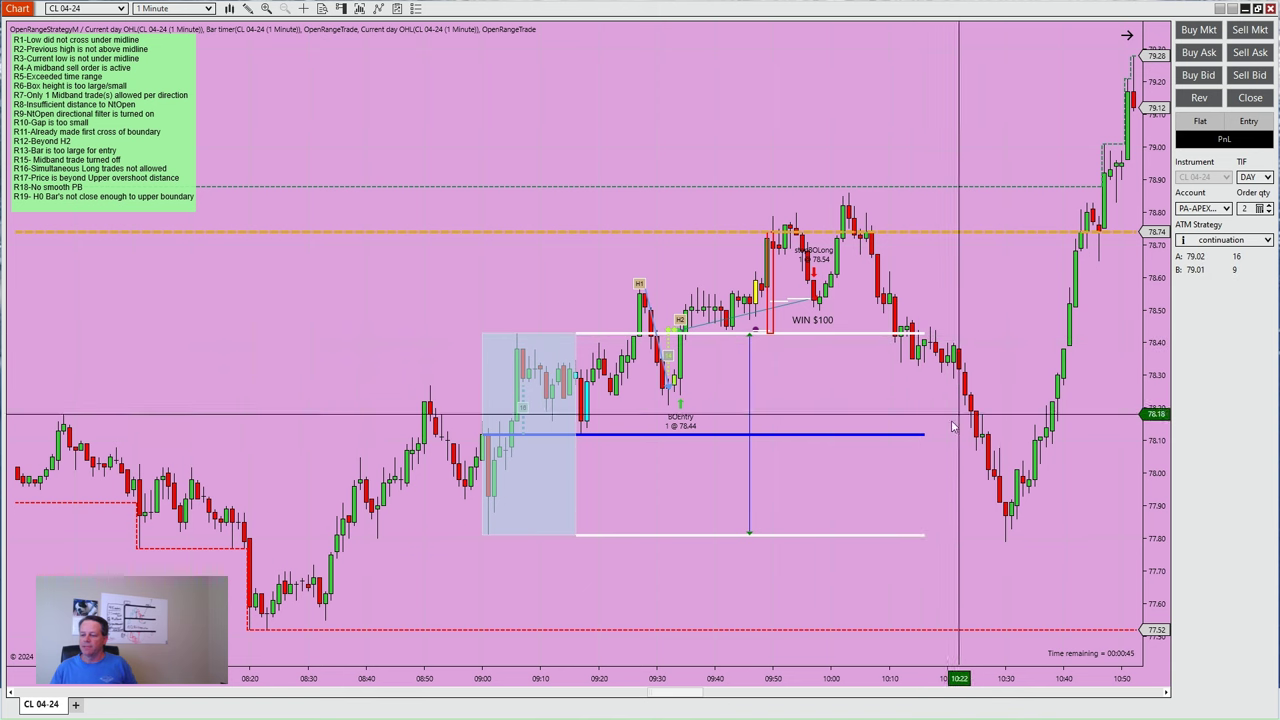
drag(978, 568, 746, 371)
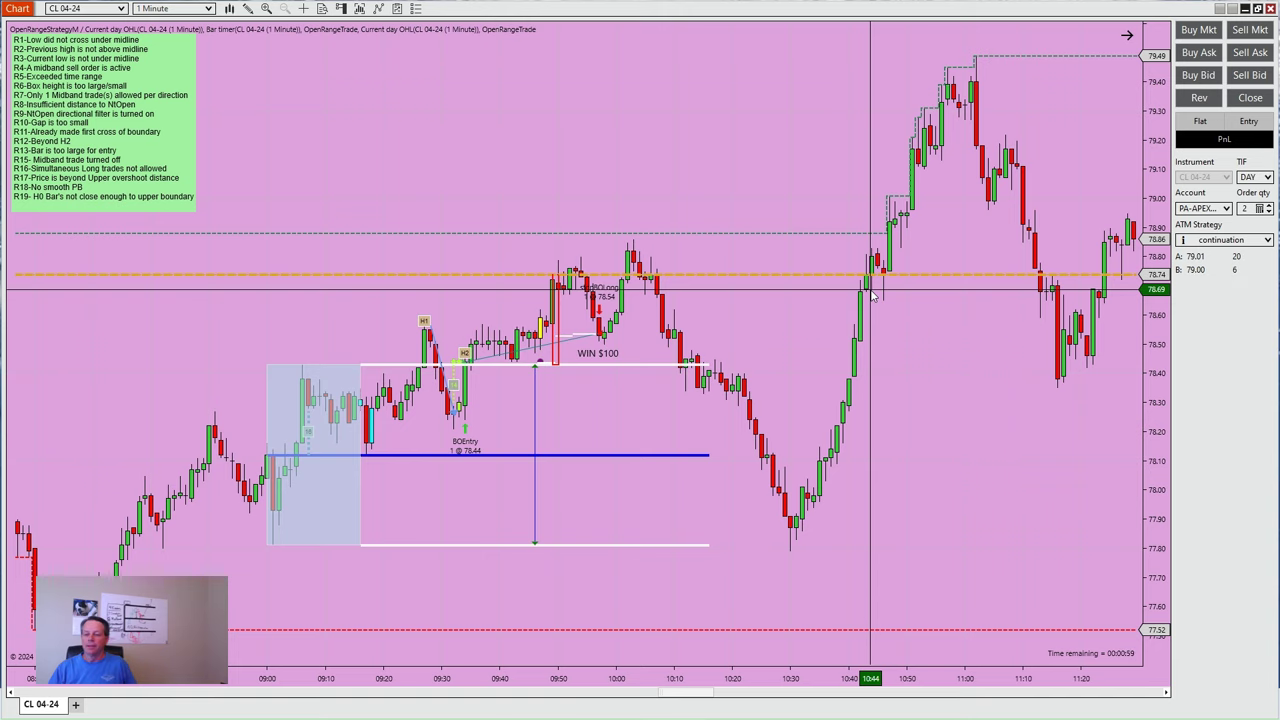
Step: Go forward to the March 6 crude oil session and examine its LOSS $100 and BREAK EVEN long trades
drag(617, 186, 170, 205)
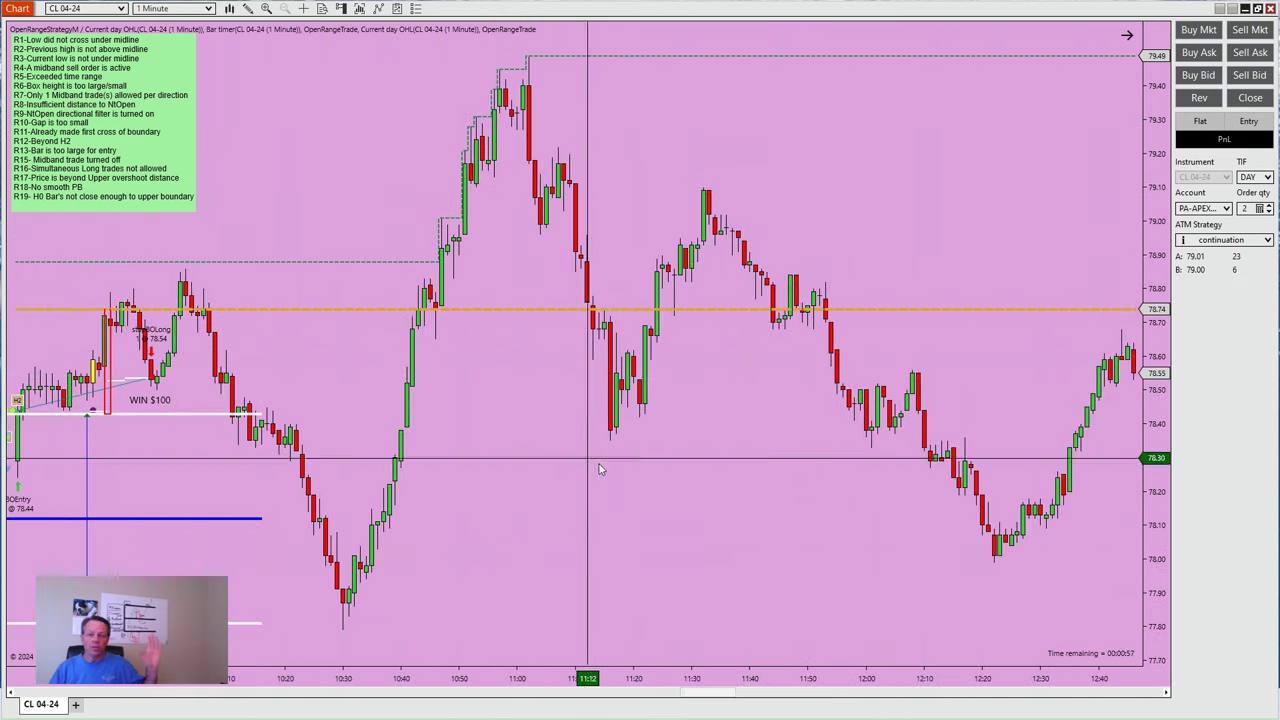
scroll(600, 469, down, 15)
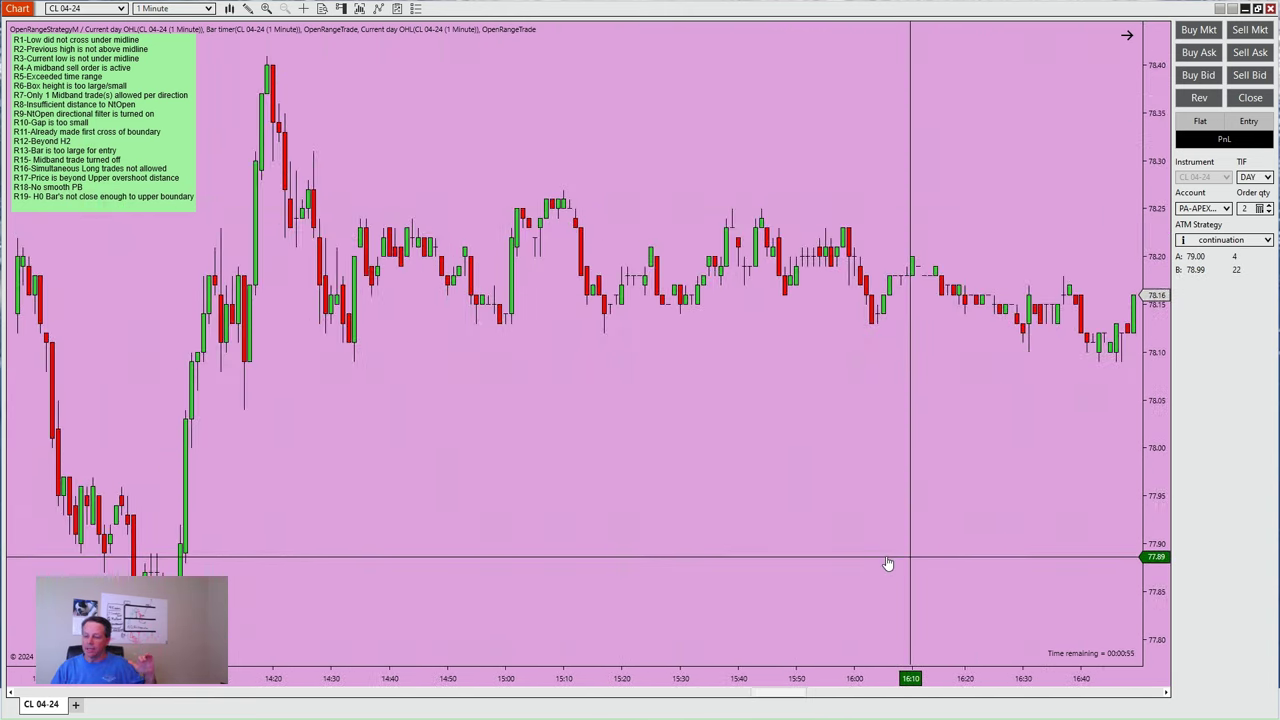
scroll(887, 564, down, 20)
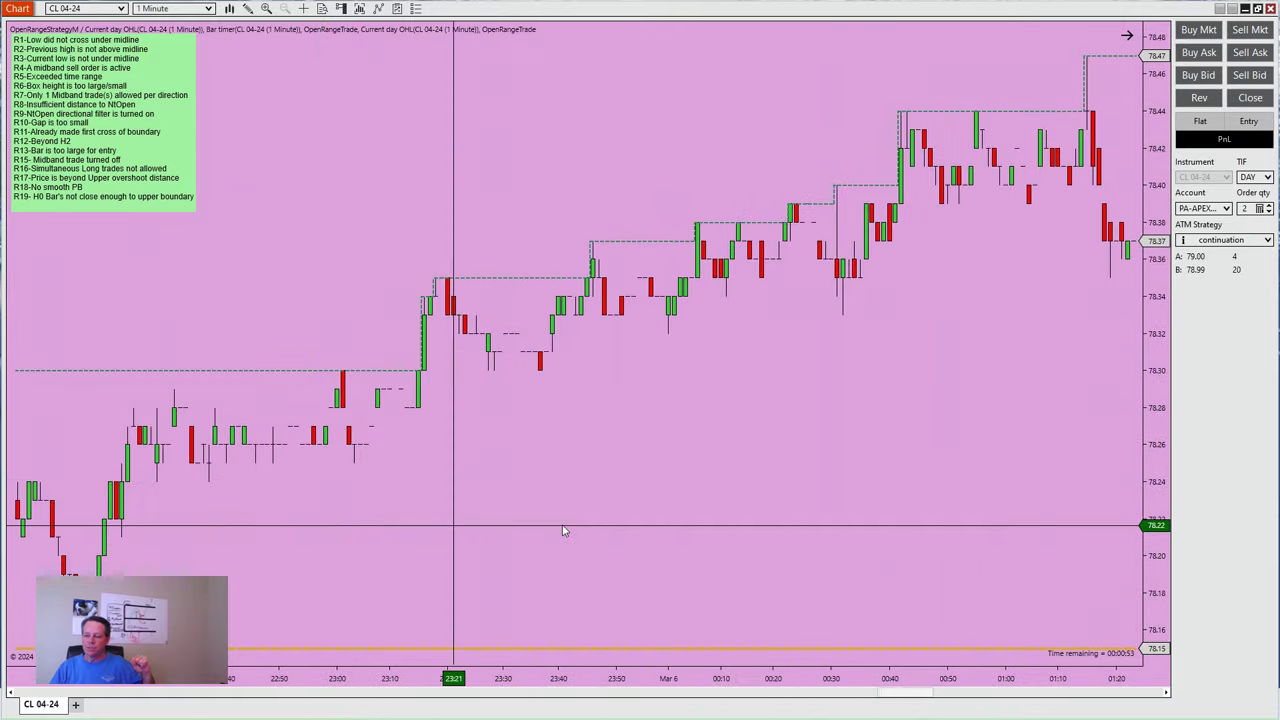
scroll(563, 531, down, 20)
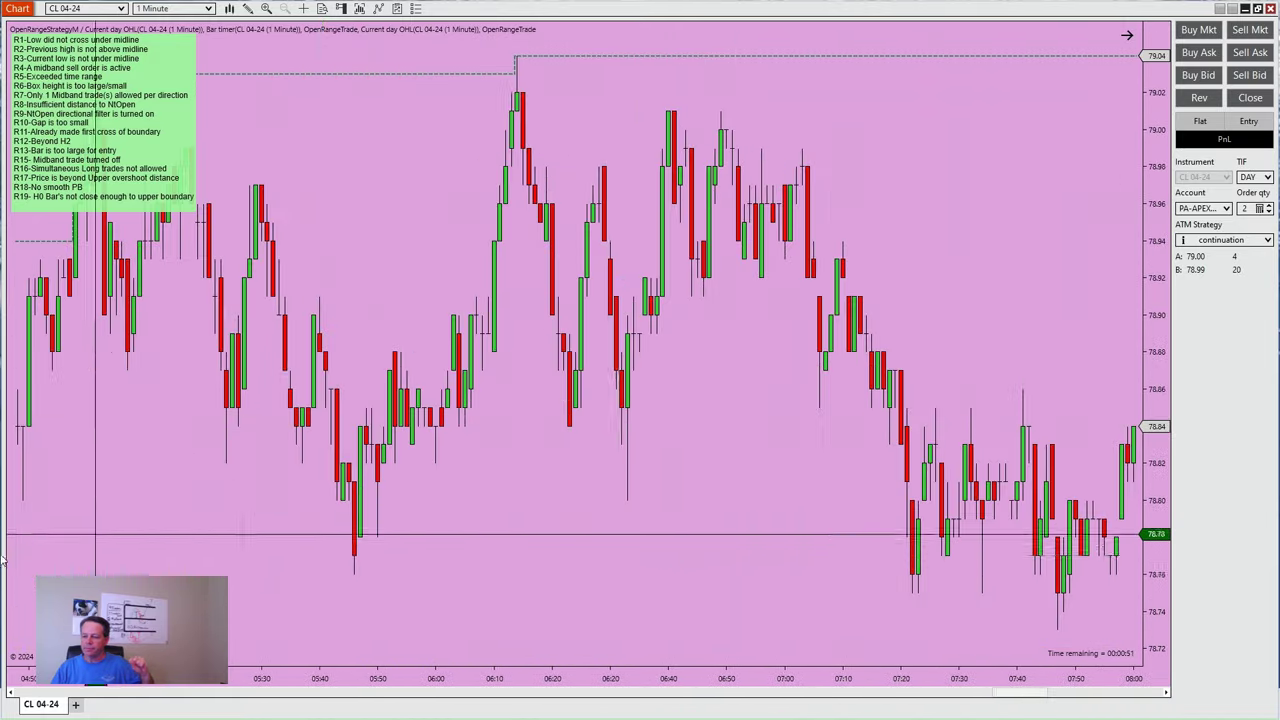
scroll(763, 480, down, 20)
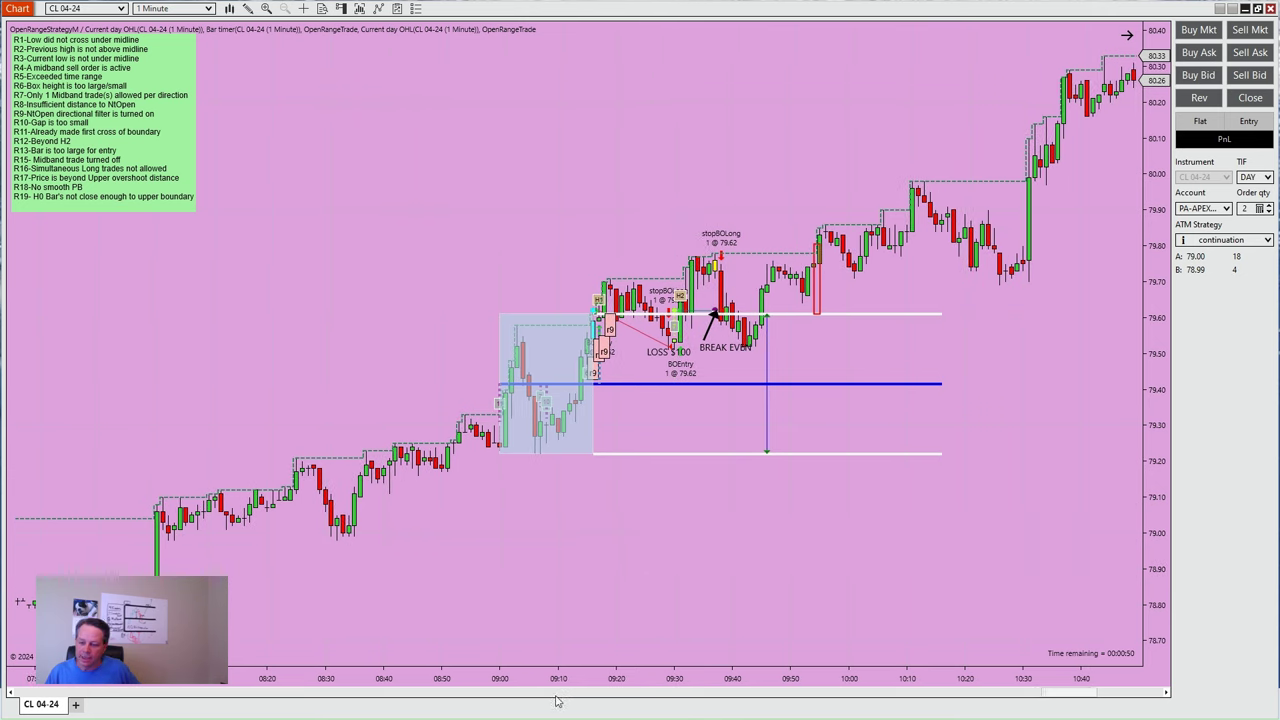
drag(557, 678, 790, 648)
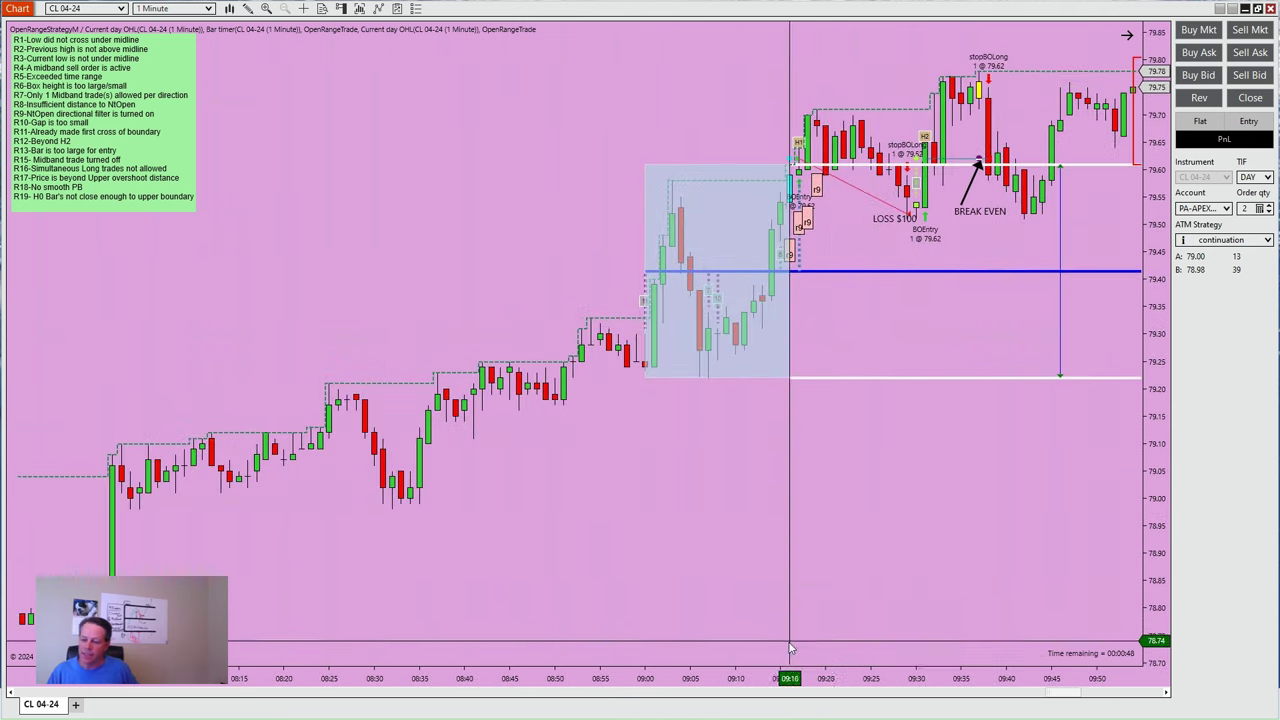
scroll(714, 600, up, 5)
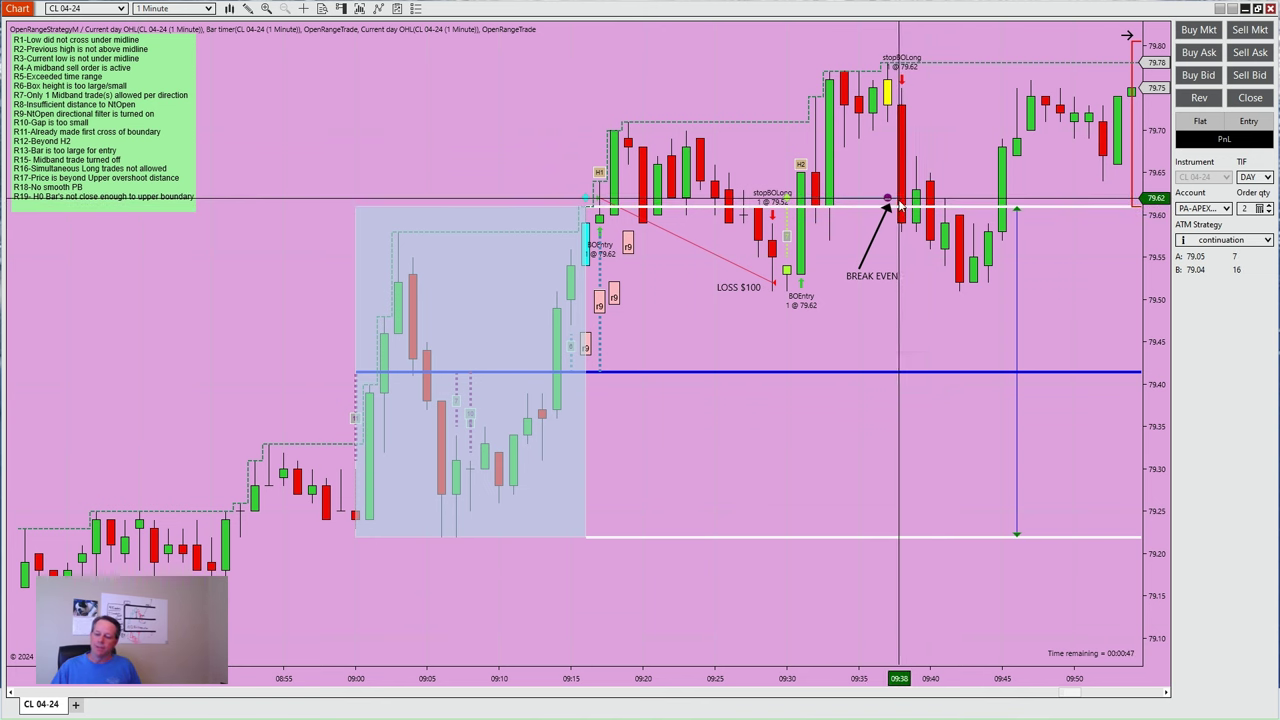
Step: Go back through the crude oil chart from March 6 to the March 5 opening range session
drag(409, 522, 546, 528)
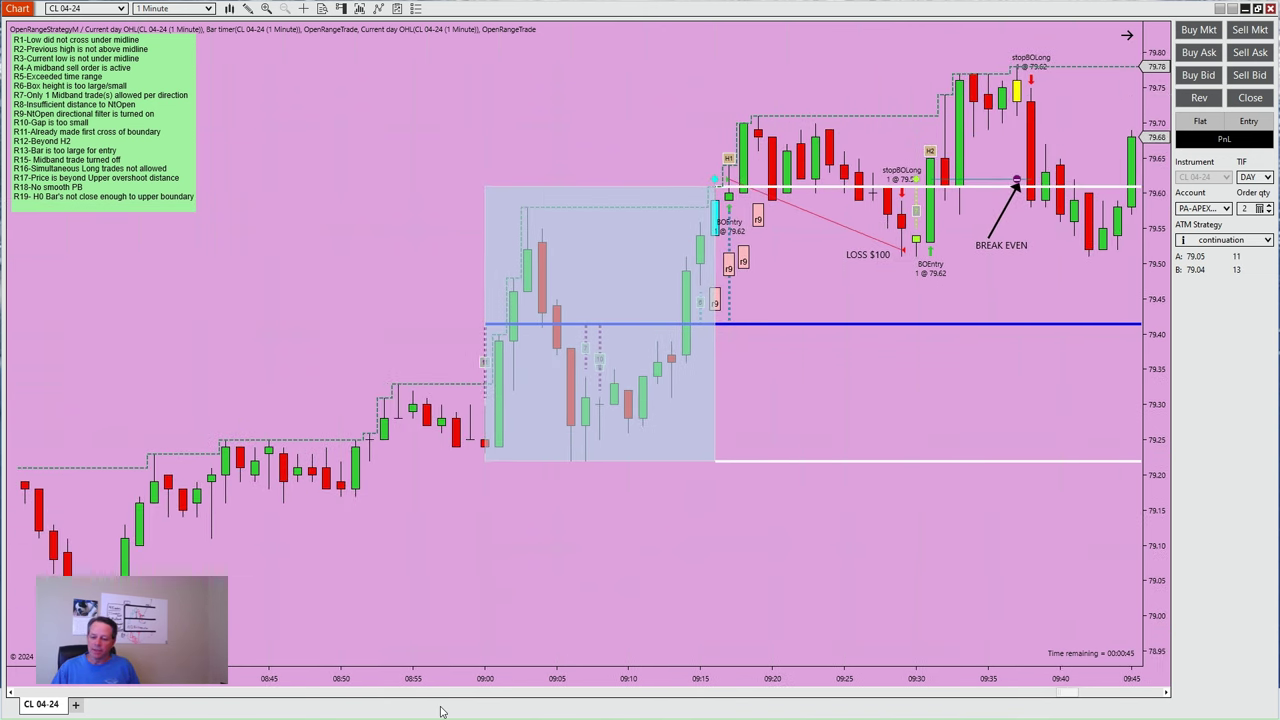
drag(409, 690, 551, 680)
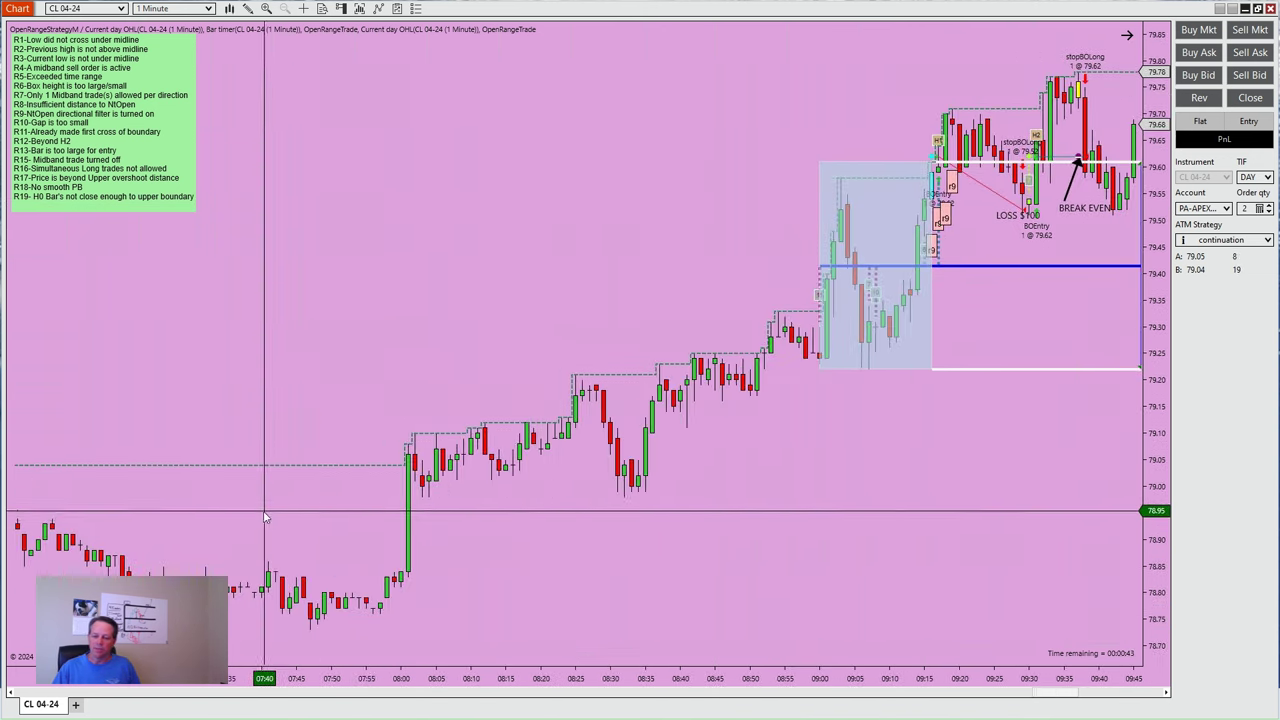
drag(257, 520, 693, 475)
drag(330, 530, 549, 534)
drag(60, 510, 977, 477)
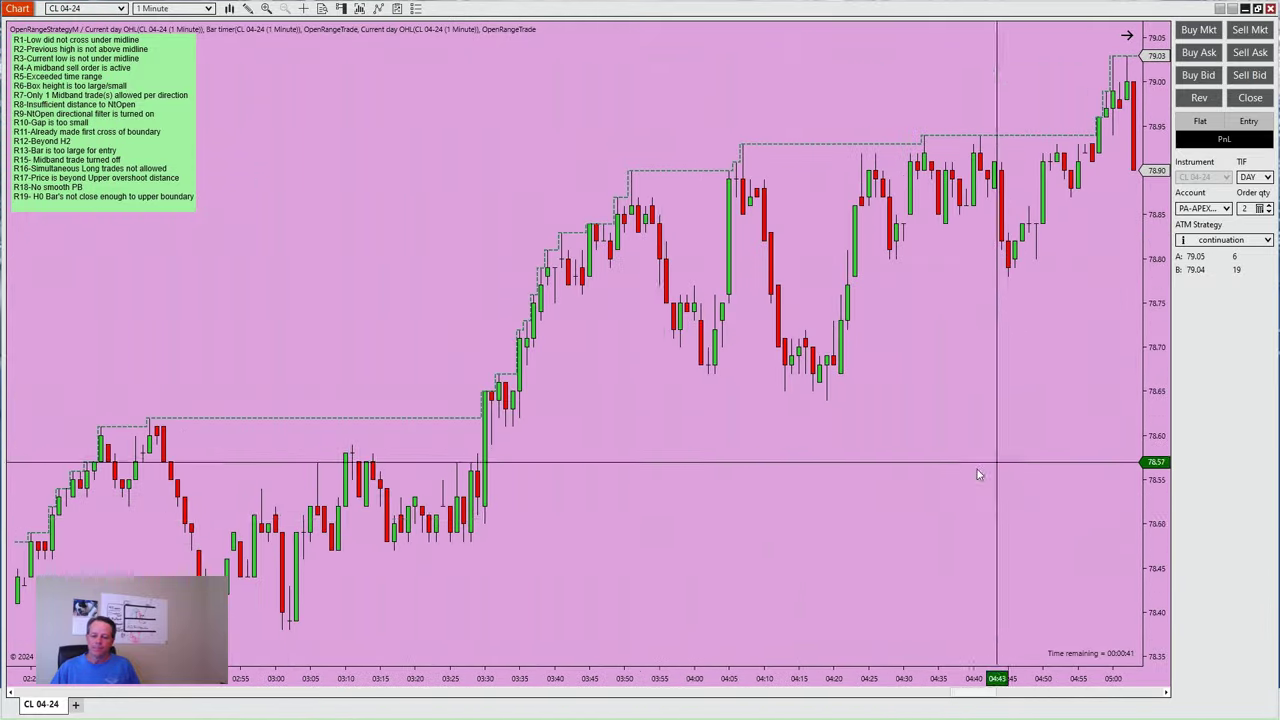
drag(148, 570, 820, 508)
drag(177, 508, 614, 603)
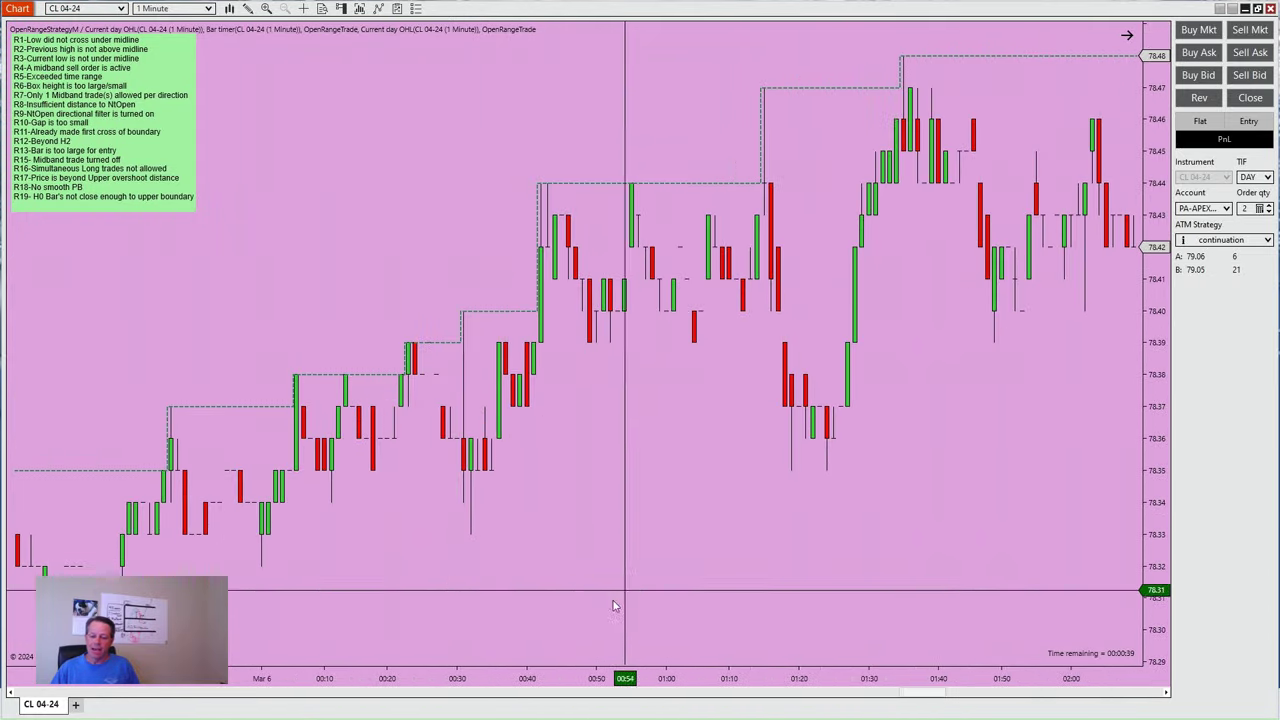
drag(413, 693, 526, 686)
drag(482, 590, 723, 560)
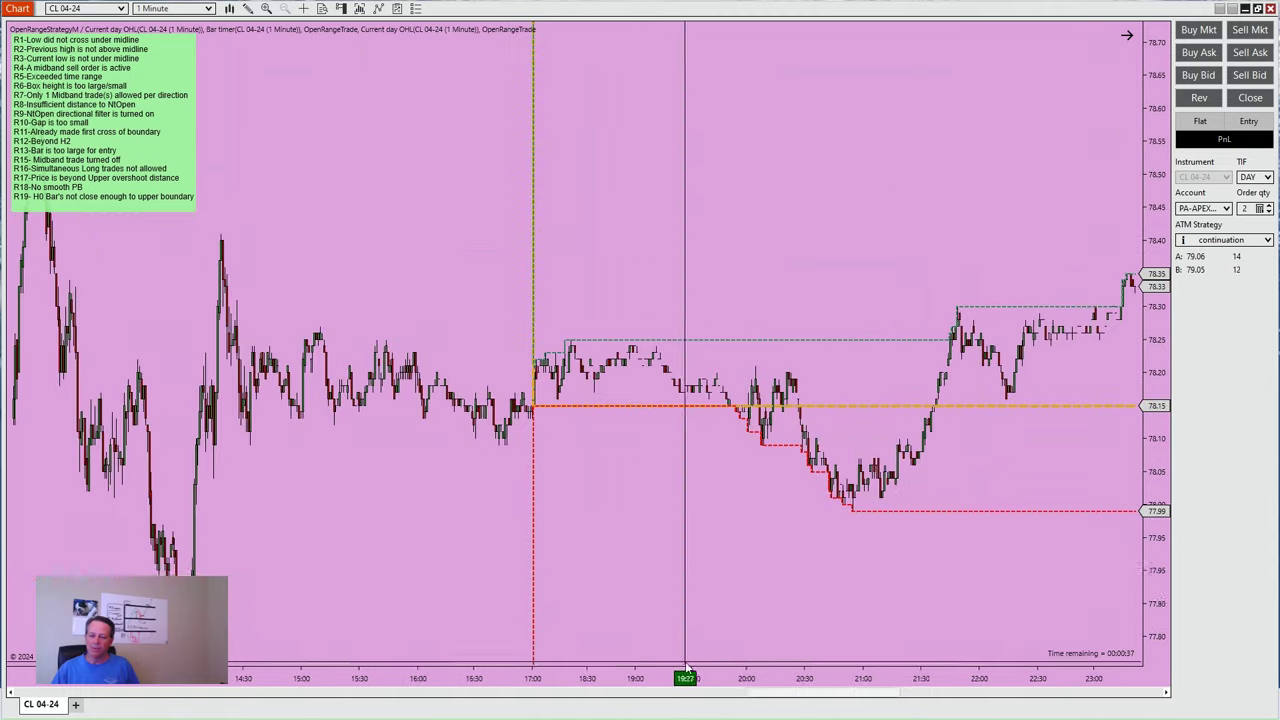
drag(376, 543, 946, 497)
drag(694, 549, 1023, 586)
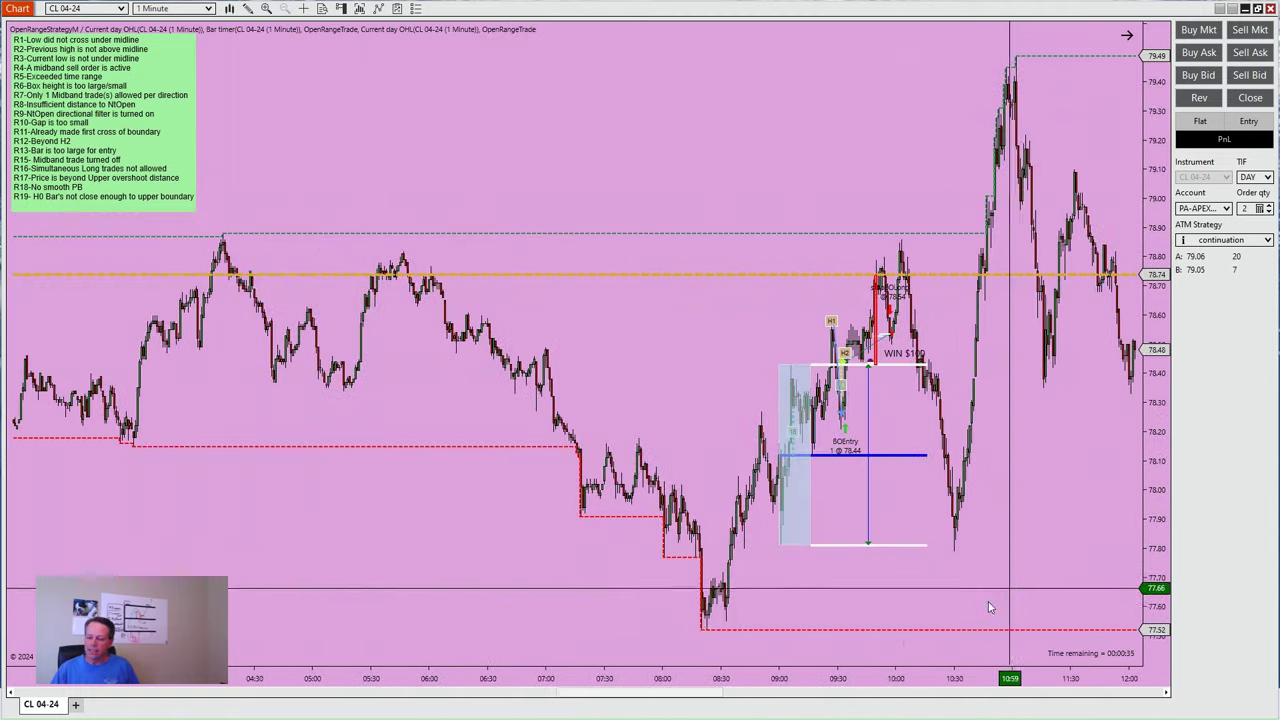
Step: Re-examine the March 5 WIN $100 long trade between its H1 and H2 markers, breakout entry and stop exit
drag(783, 678, 360, 680)
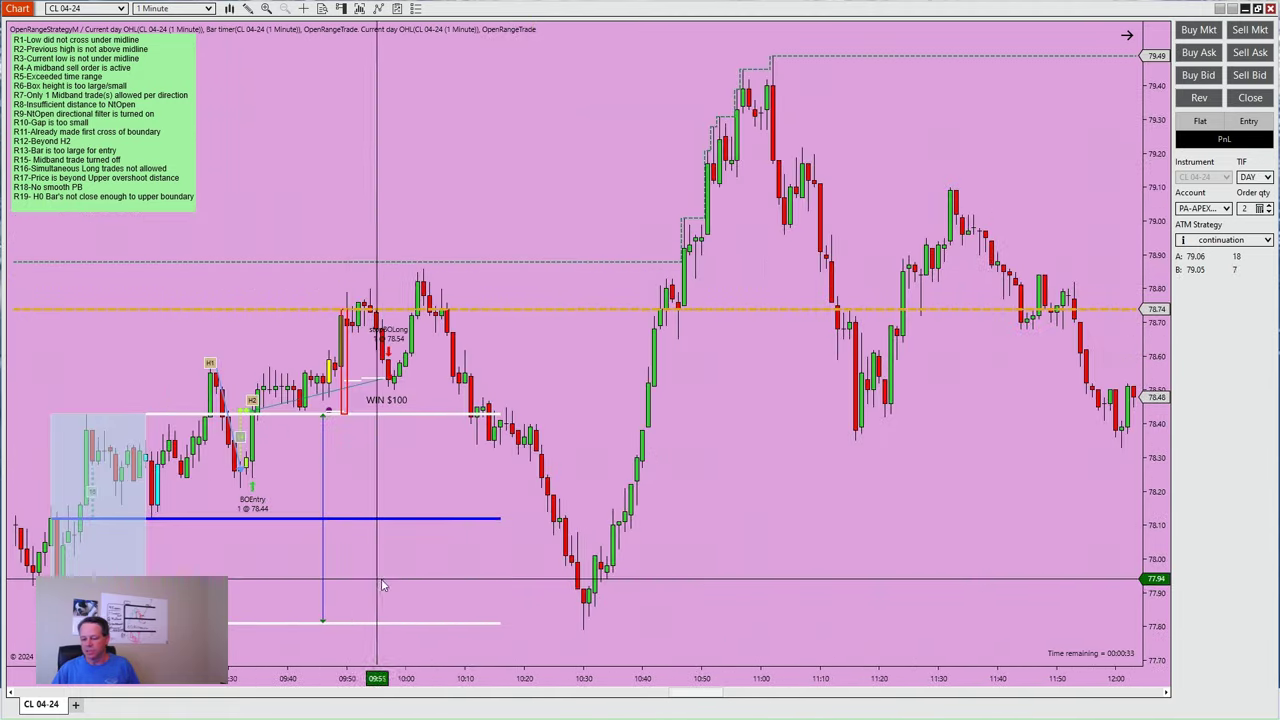
drag(363, 583, 645, 598)
drag(497, 598, 709, 598)
drag(709, 680, 309, 680)
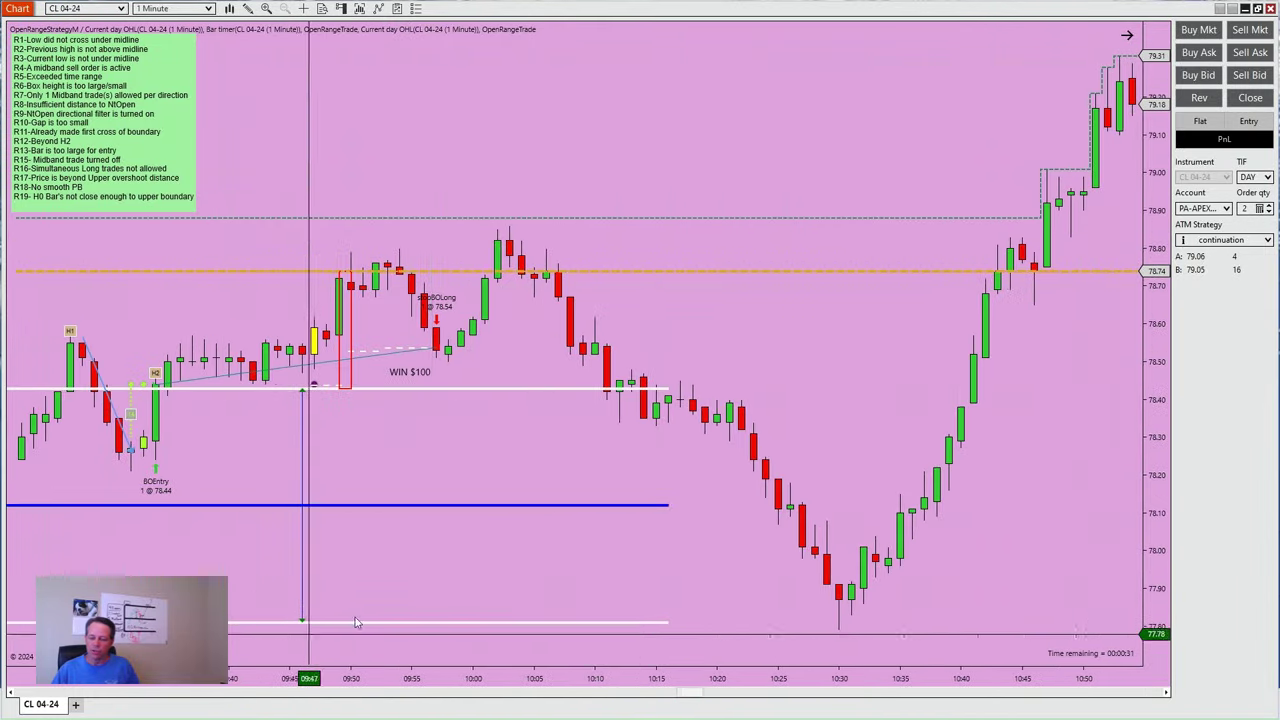
drag(465, 575, 915, 570)
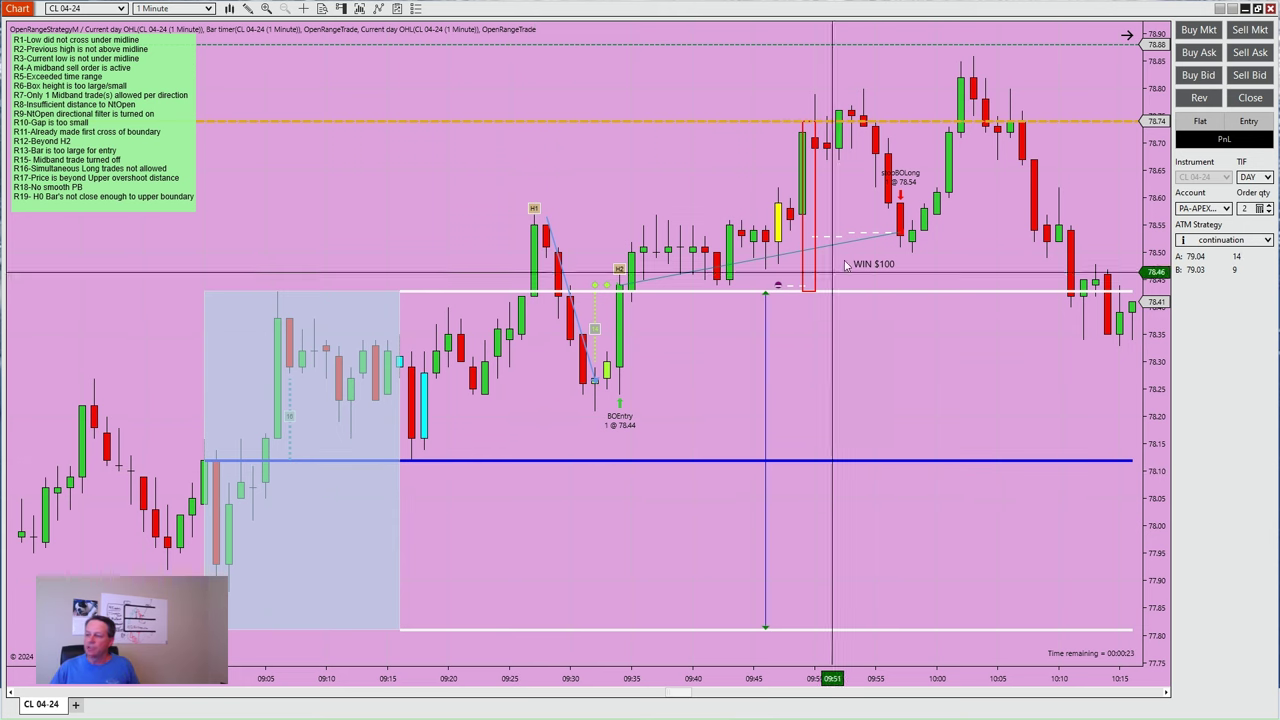
Step: Minimize the open chart windows and bring the CL 04-24 chart back into view
click(1245, 8)
click(1245, 8)
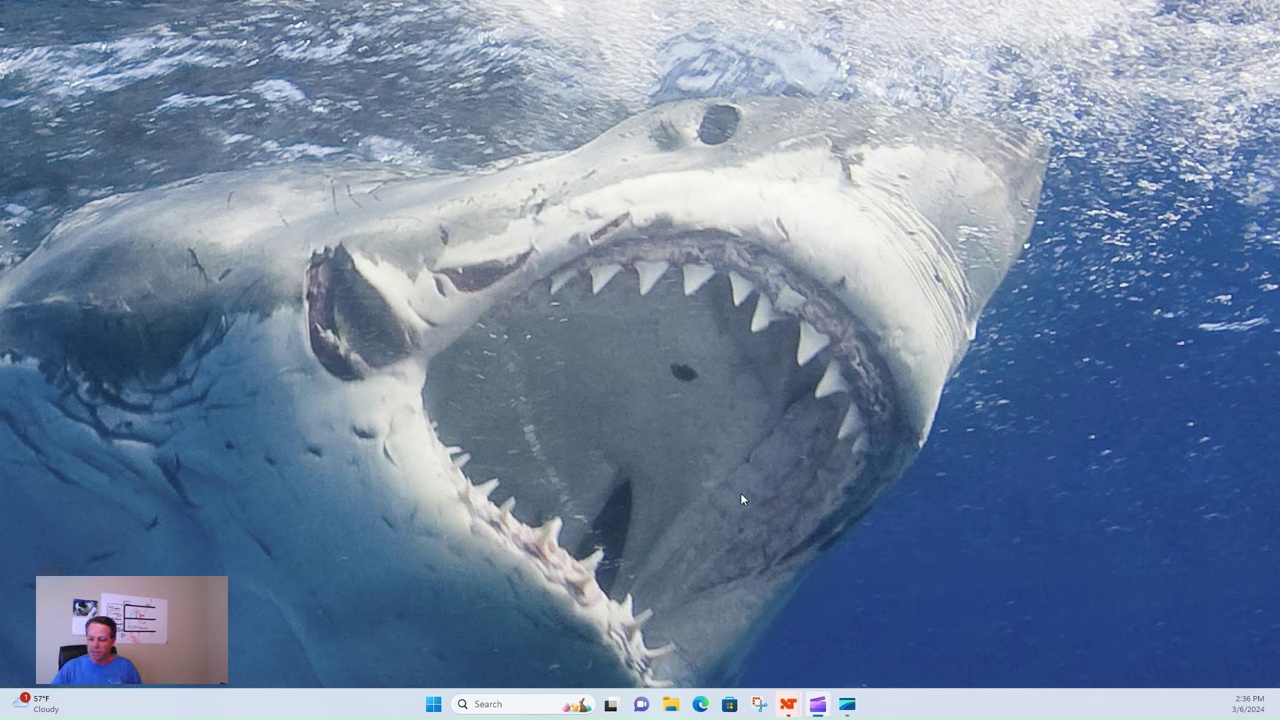
mouse_move(788, 706)
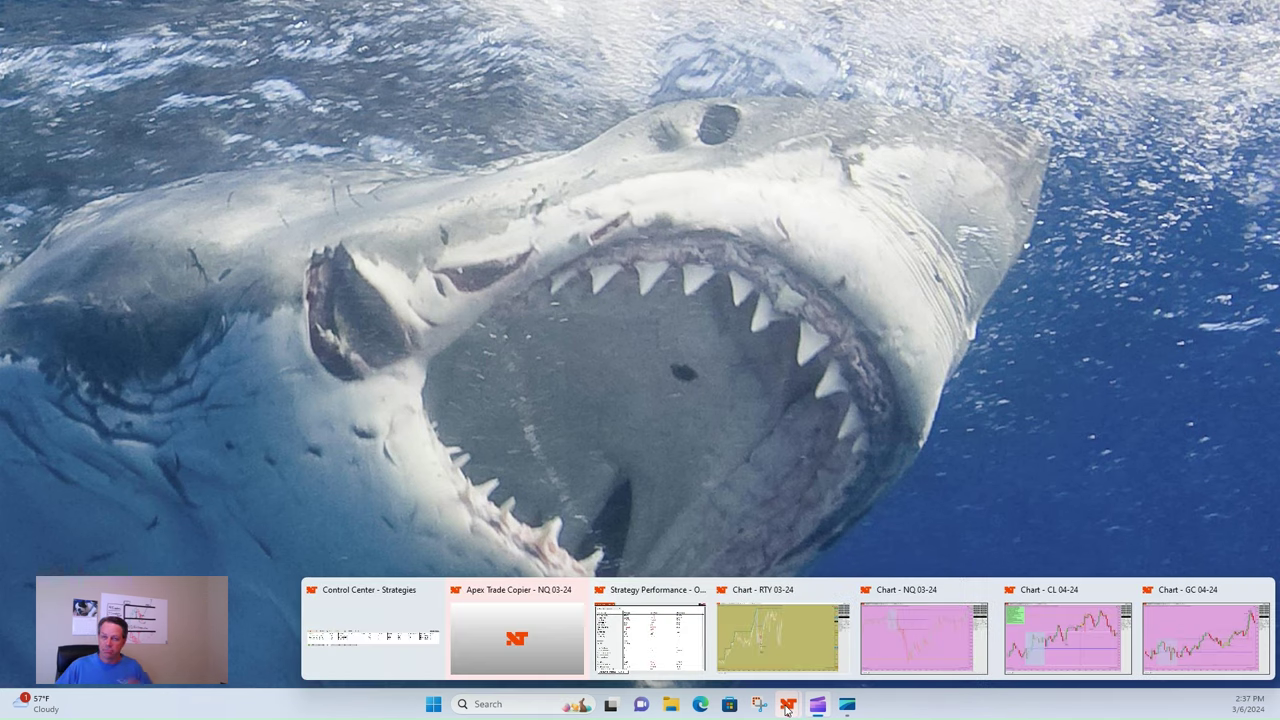
click(1042, 648)
Step: Review the OpenRangeStrategyM strategy performance summary for CL 04-24, and close the report
right_click(389, 194)
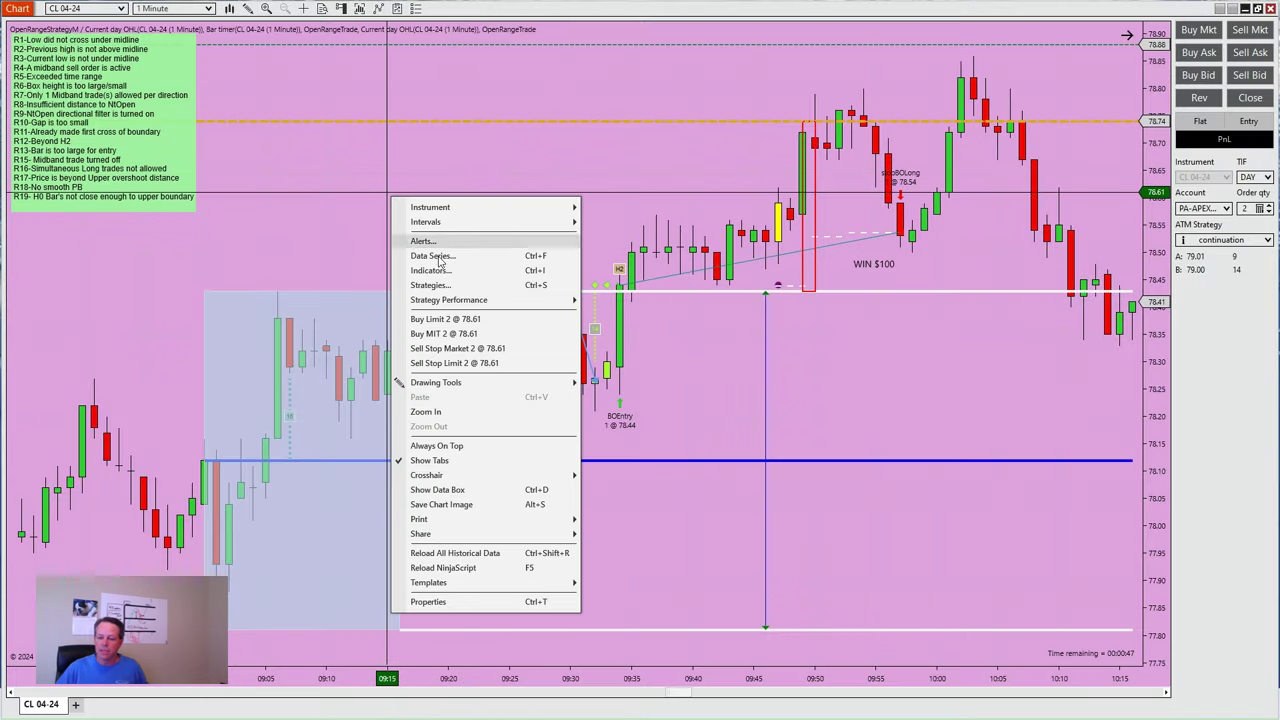
mouse_move(570, 301)
mouse_move(675, 312)
click(737, 339)
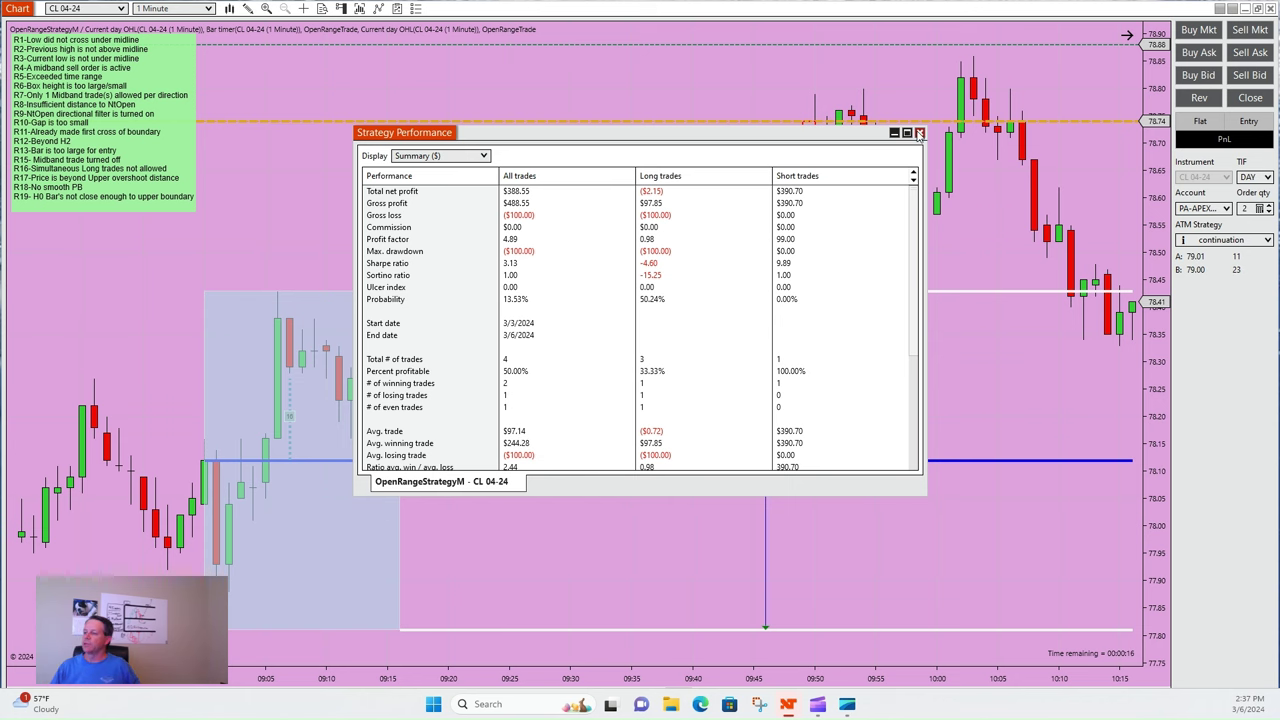
click(919, 133)
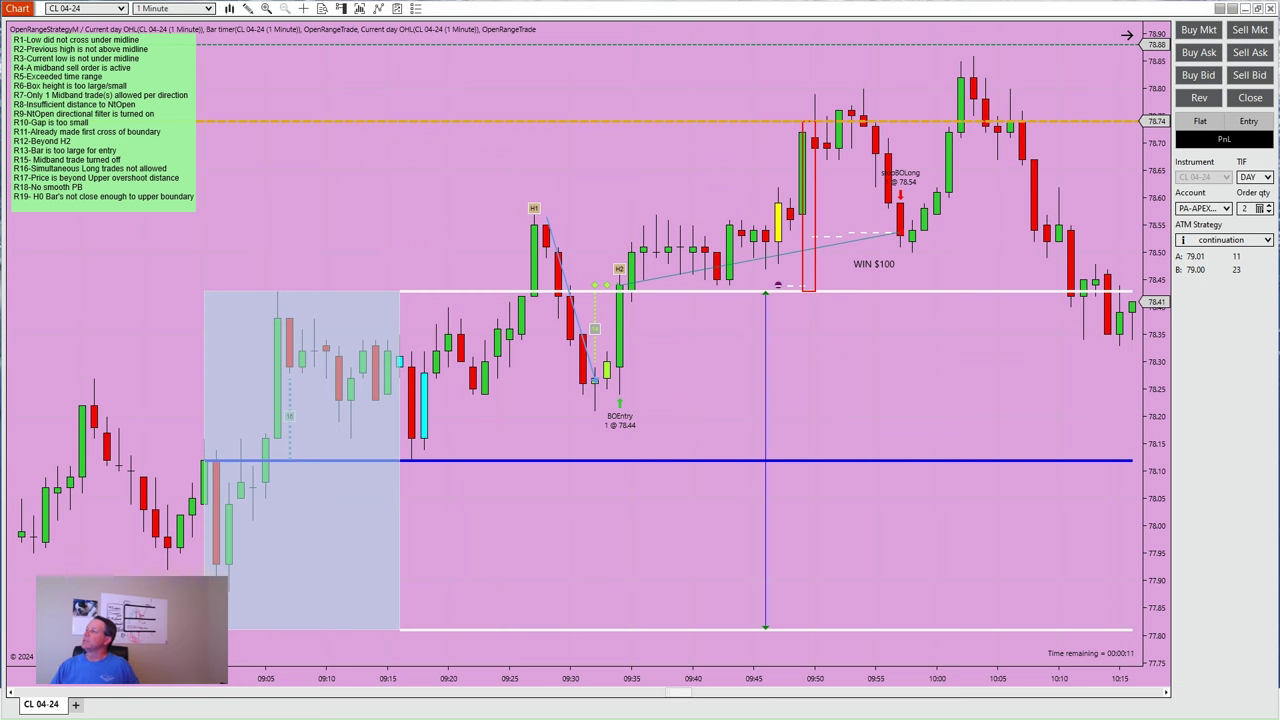
Step: Switch to the NQ 03-24 one-minute chart and maximize its window
key(alt+Tab)
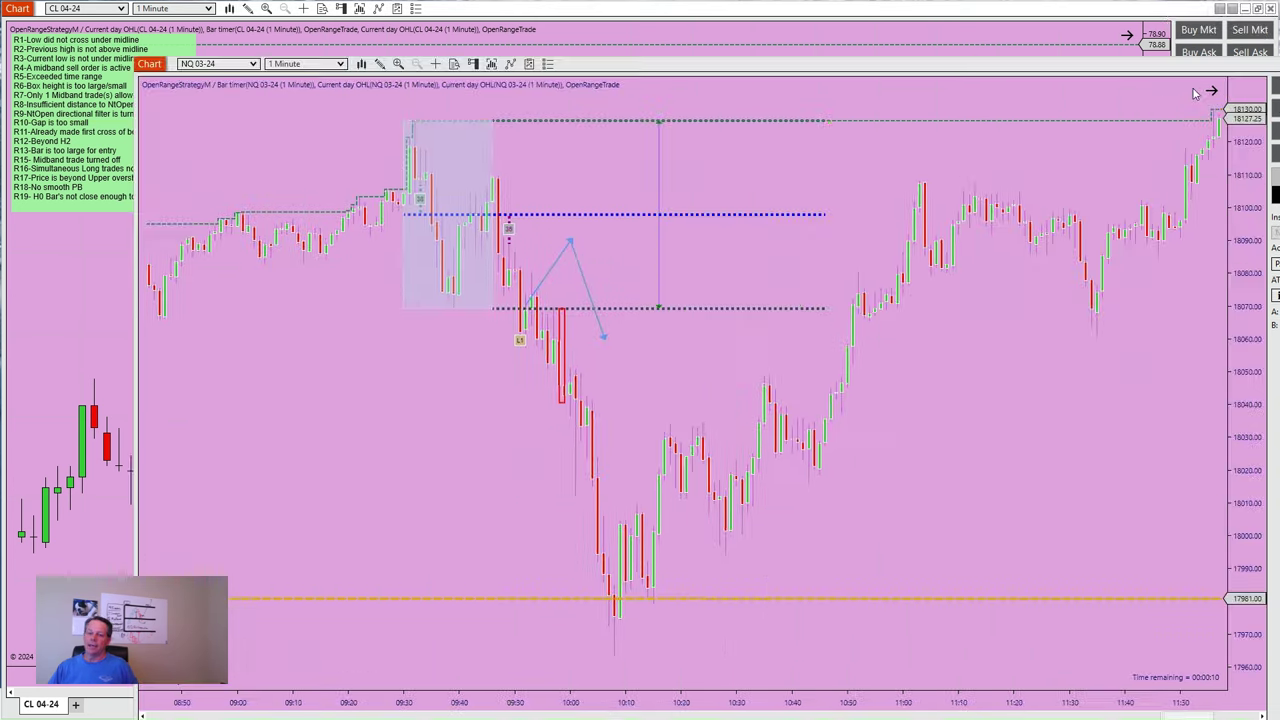
double_click(1116, 52)
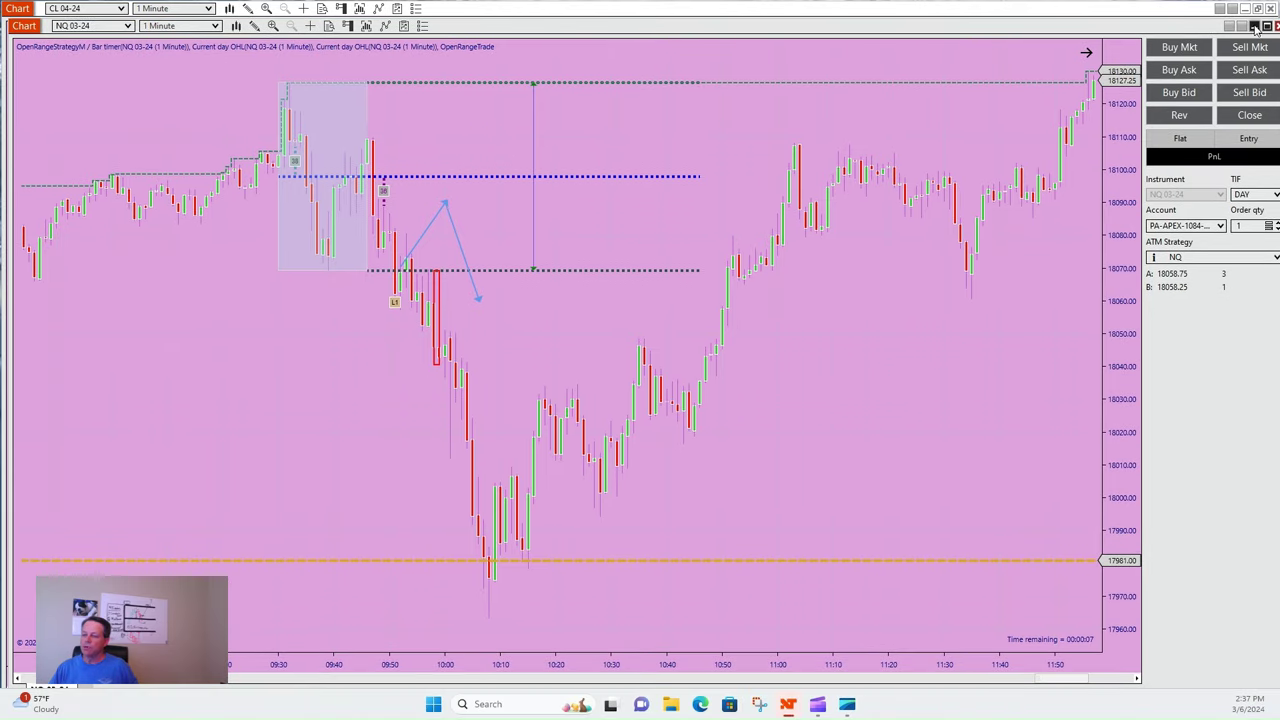
click(1266, 26)
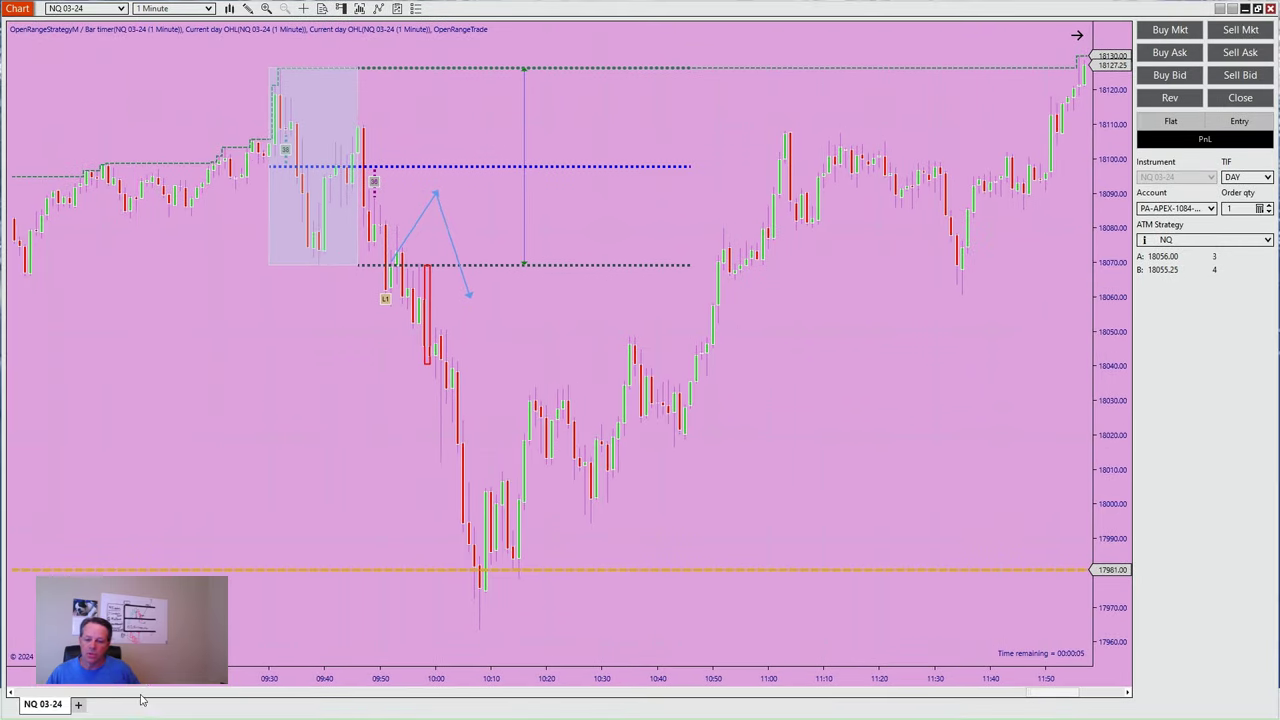
Step: Go back through the NQ chart to the March 4 opening range session and enlarge the LOSS $230 short trade
scroll(745, 610, down, 5)
scroll(183, 514, up, 15)
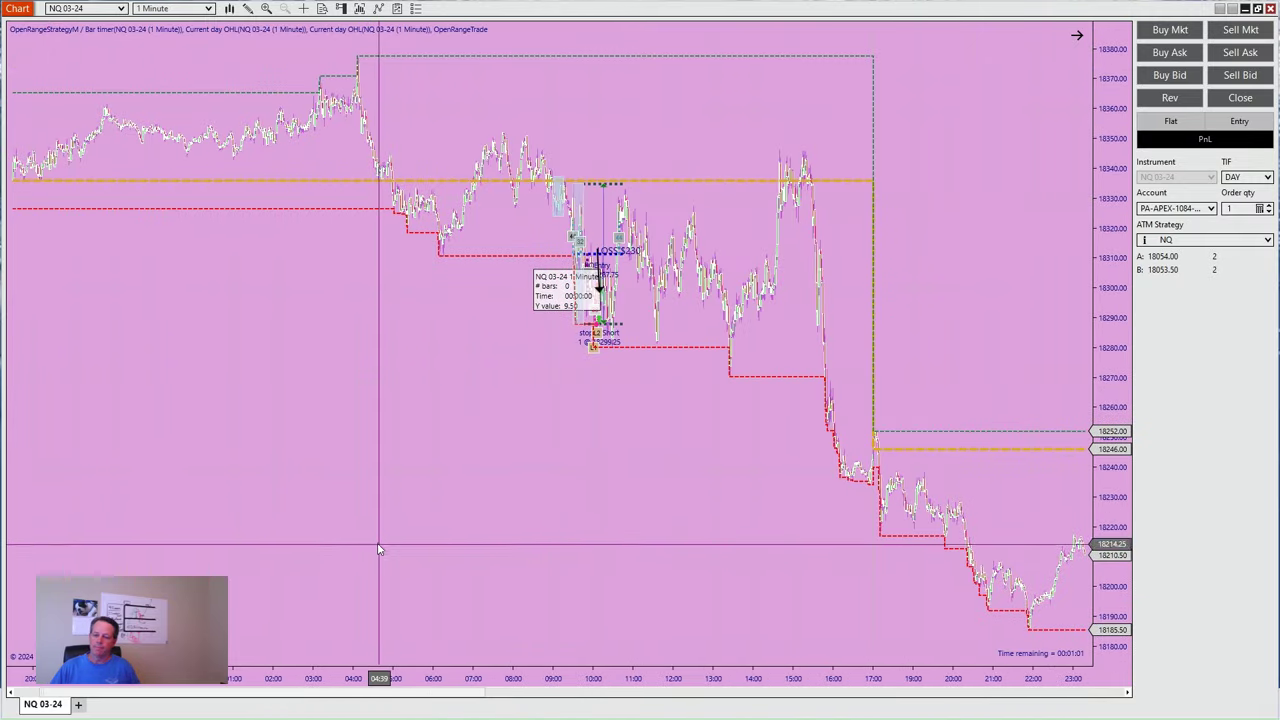
scroll(525, 508, up, 2)
middle_click(363, 397)
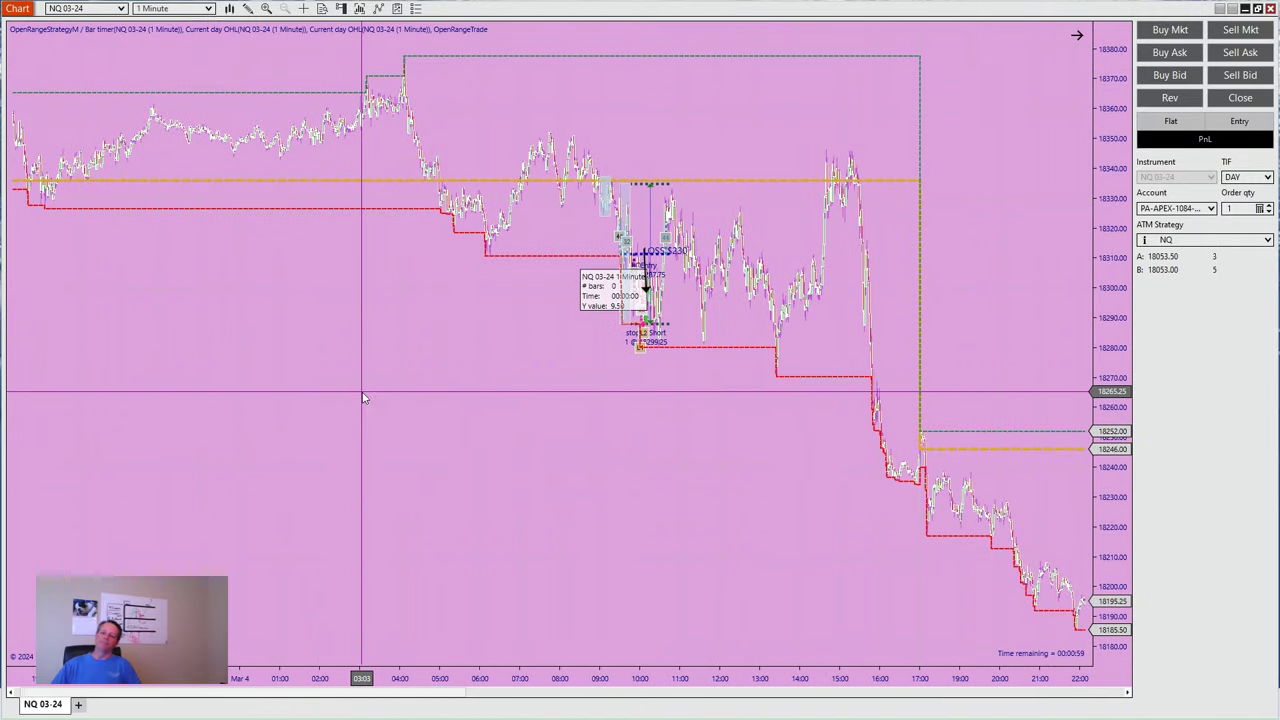
right_click(363, 398)
click(280, 357)
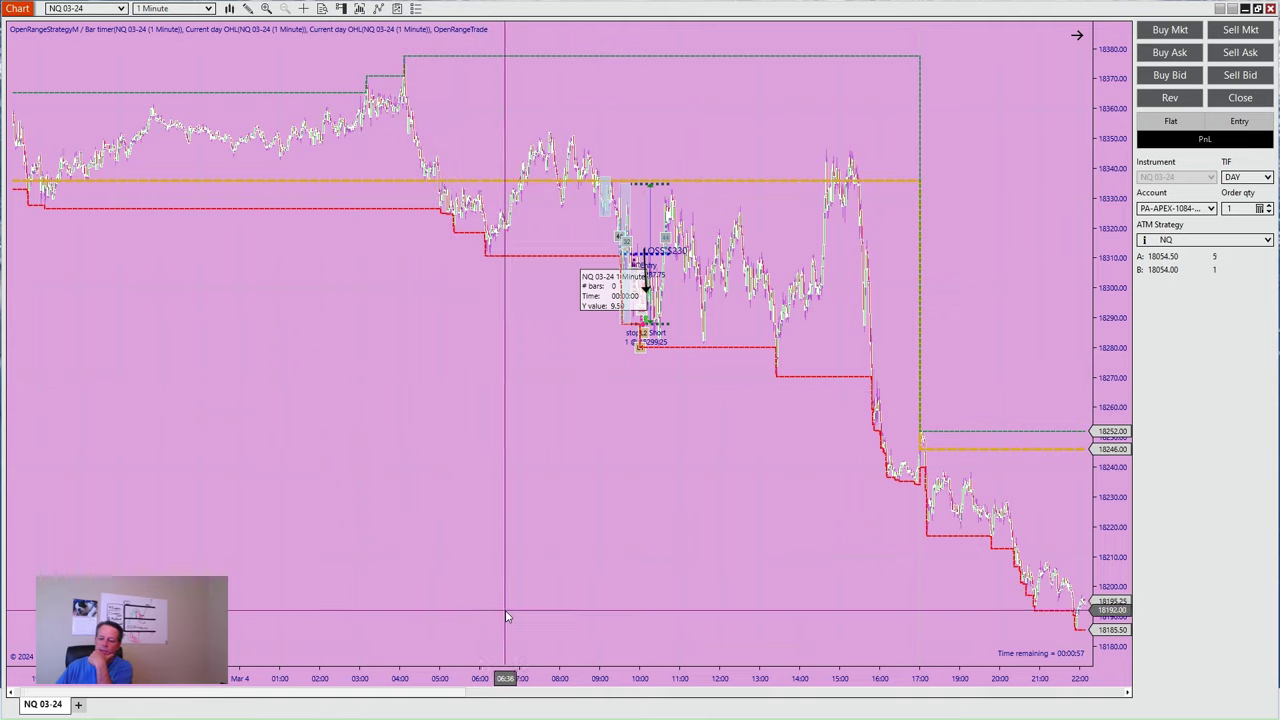
scroll(520, 400, up, 3)
scroll(614, 510, up, 7)
scroll(614, 510, up, 5)
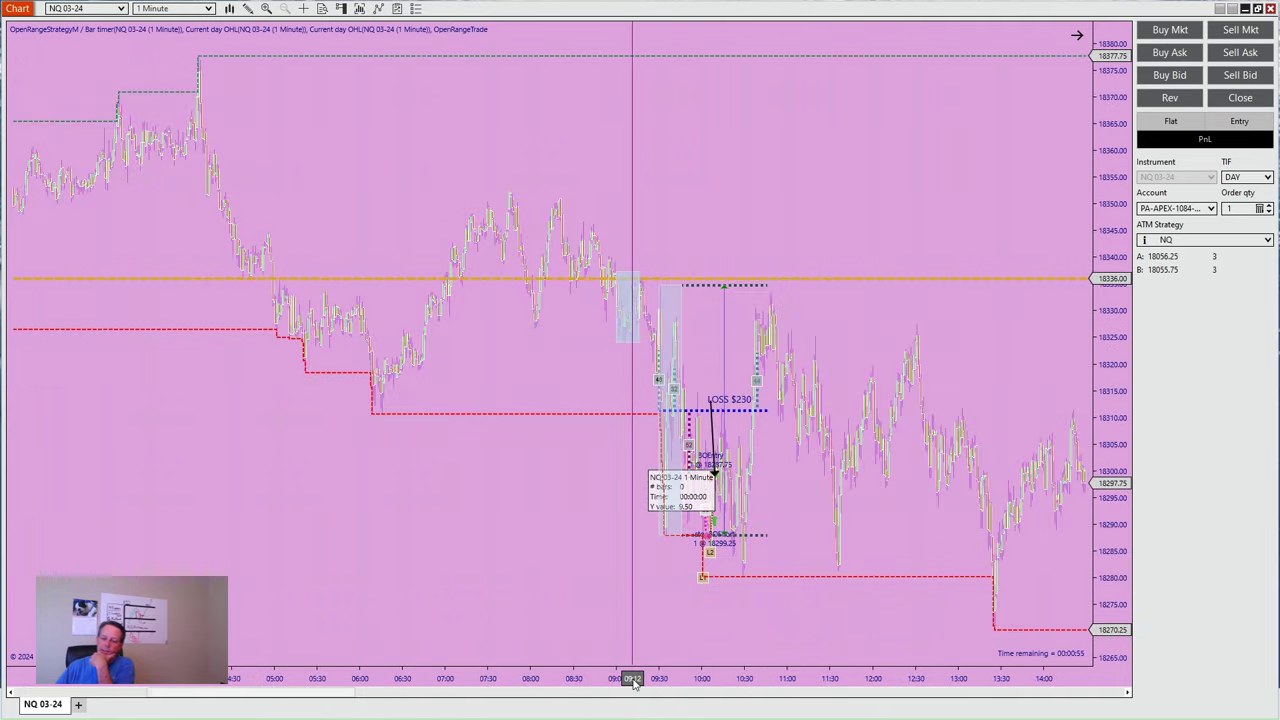
scroll(690, 596, up, 2)
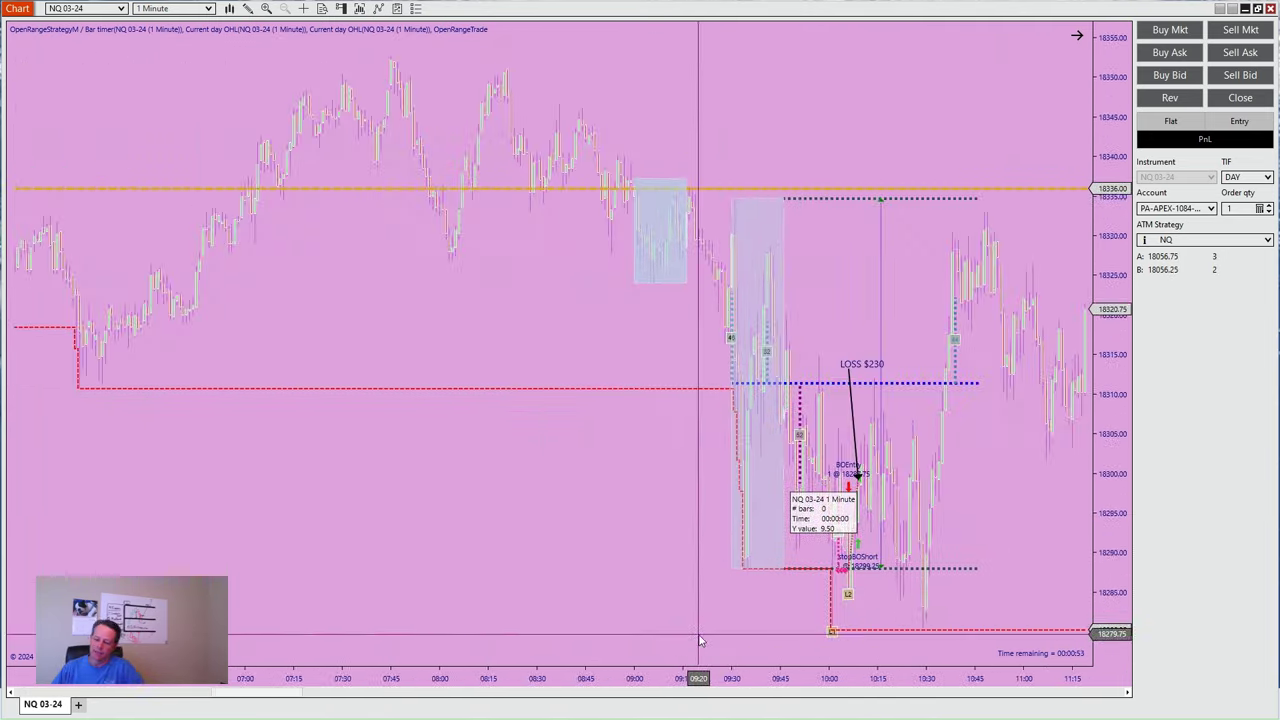
scroll(551, 596, up, 5)
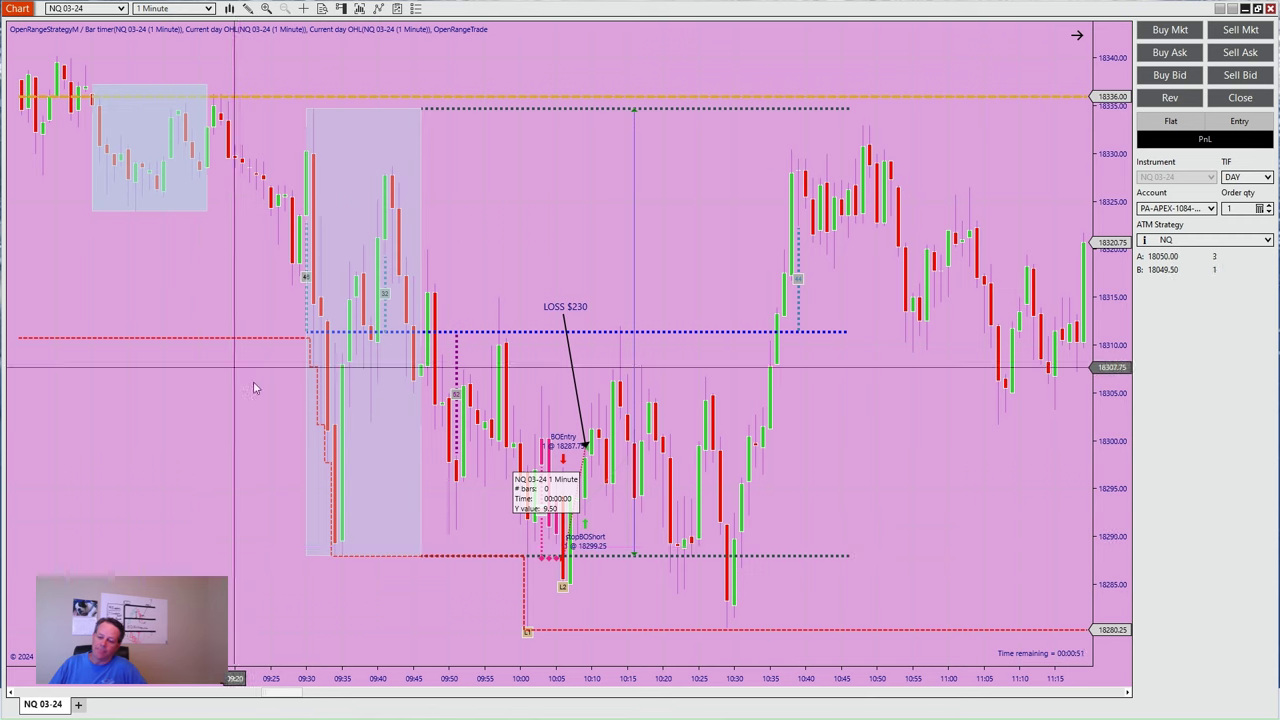
Step: Remove the stray ruler measurement label beside the March 4 breakout short entry
drag(486, 677, 380, 678)
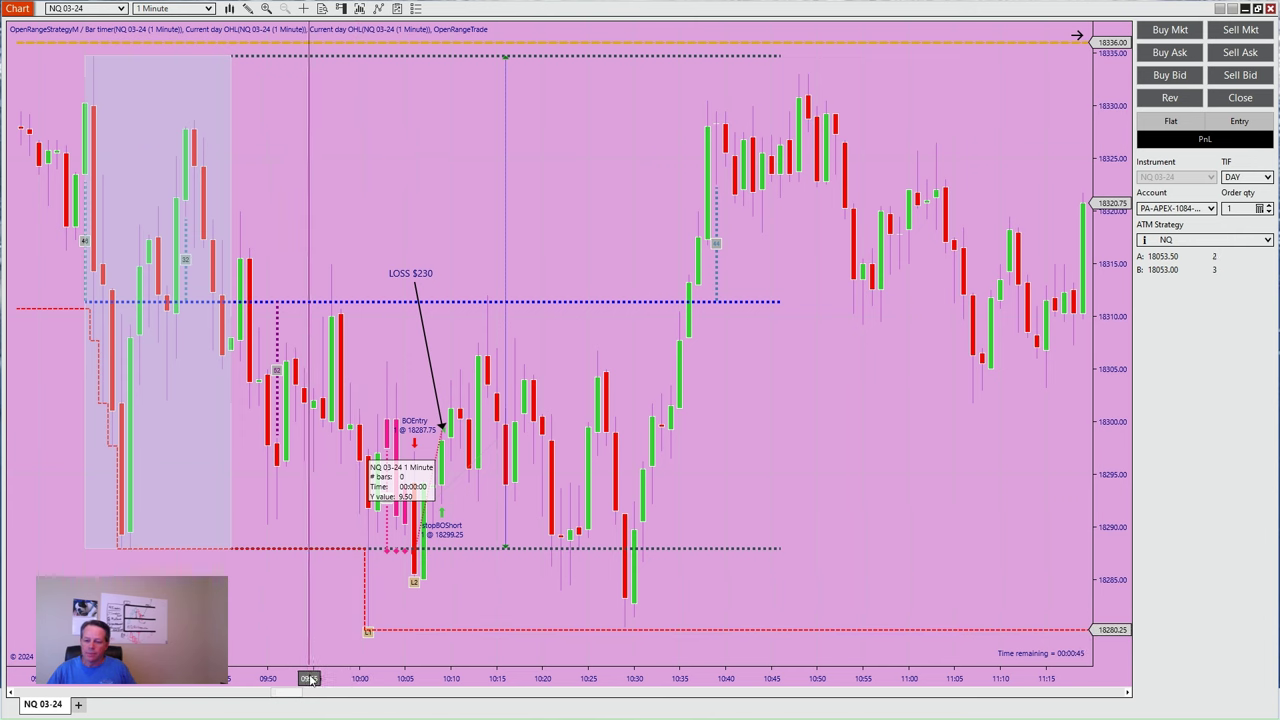
right_click(419, 462)
click(470, 503)
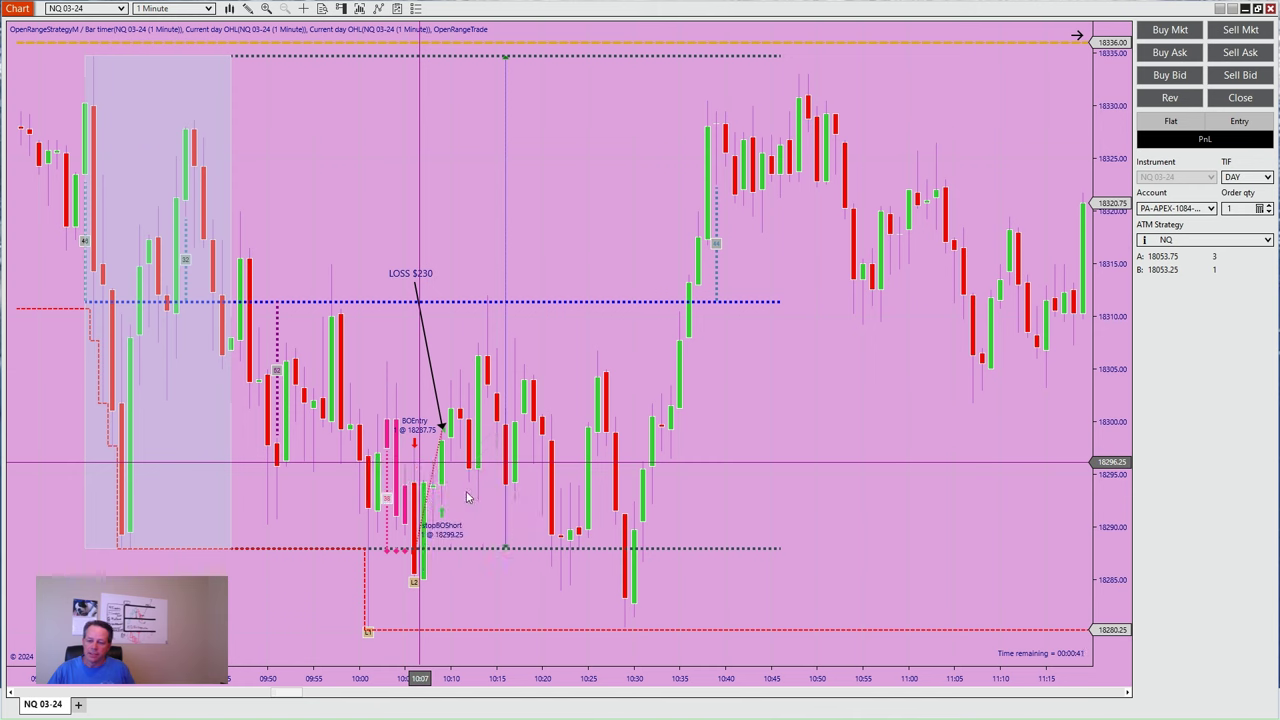
Step: Examine the March 4 LOSS $230 short trade and the price action following its stop exit
drag(338, 680, 194, 680)
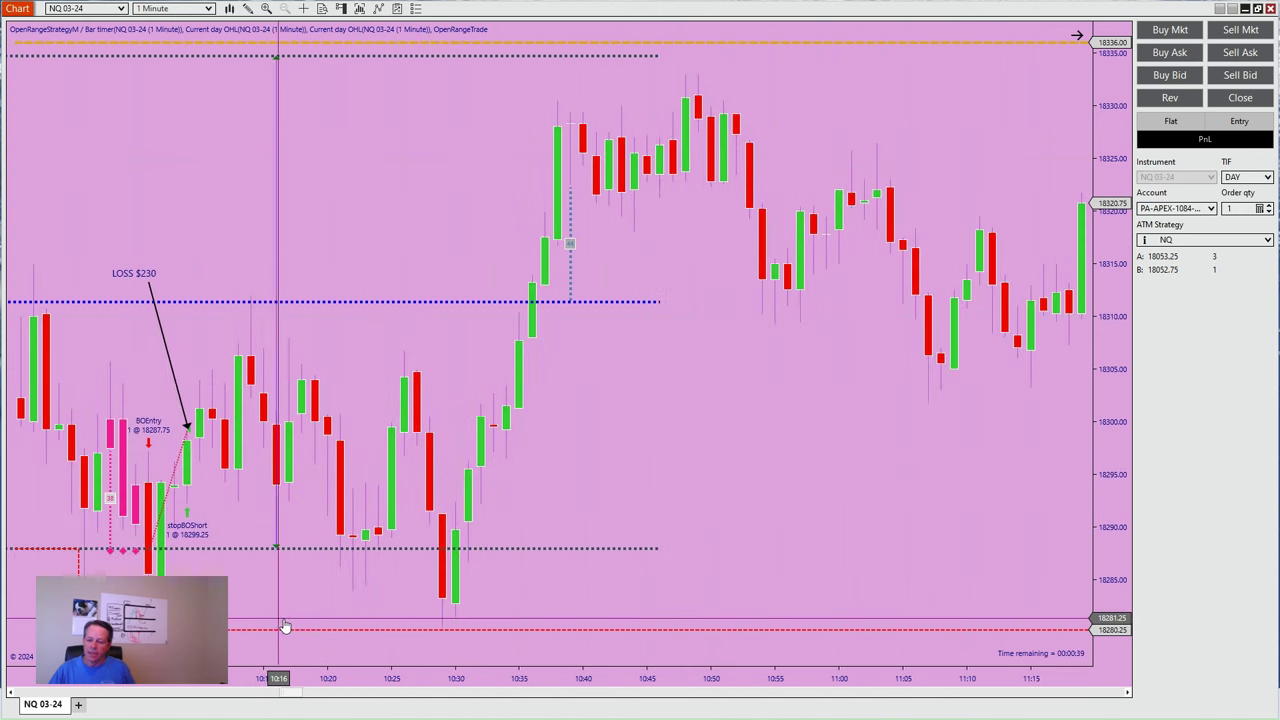
drag(286, 626, 643, 622)
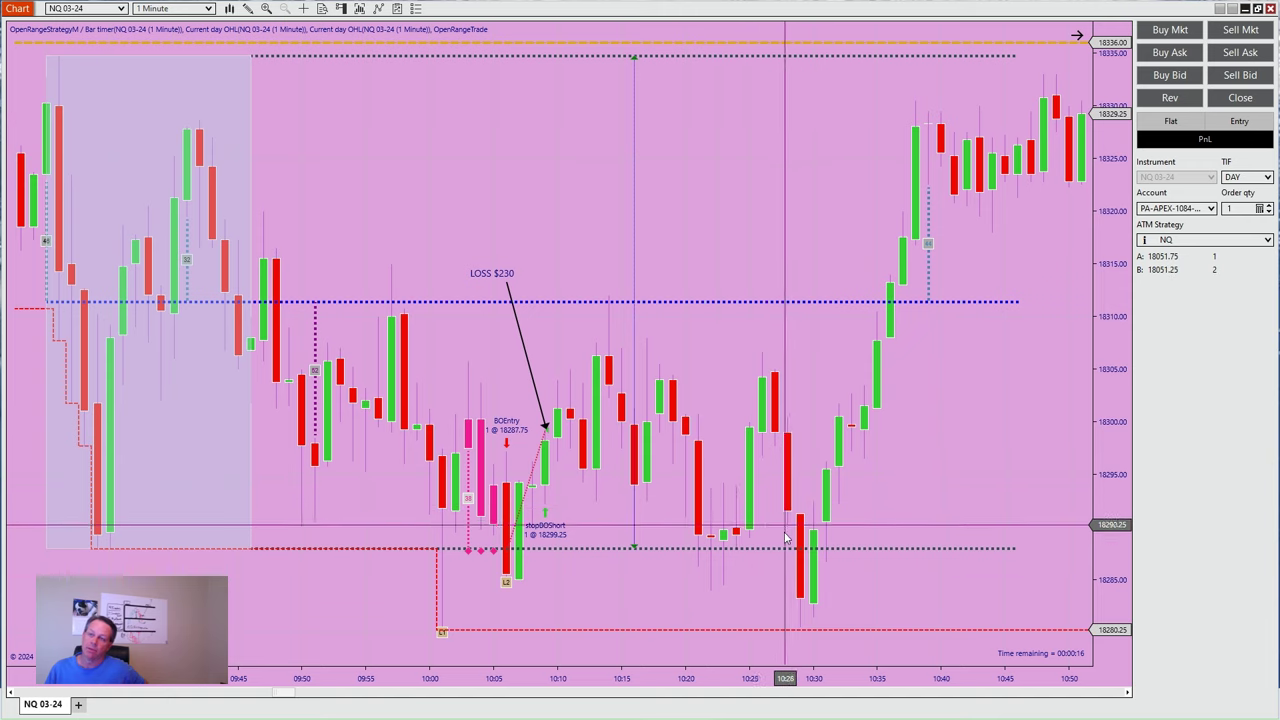
drag(583, 678, 672, 680)
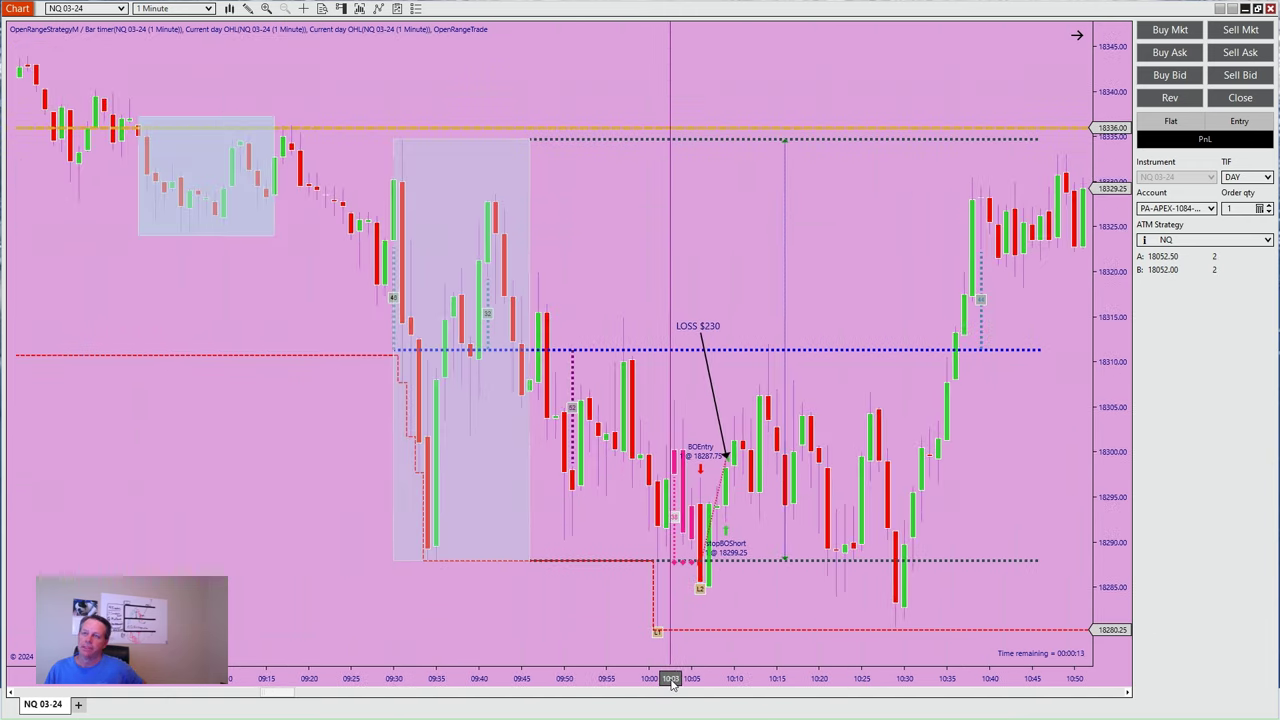
drag(849, 286, 520, 340)
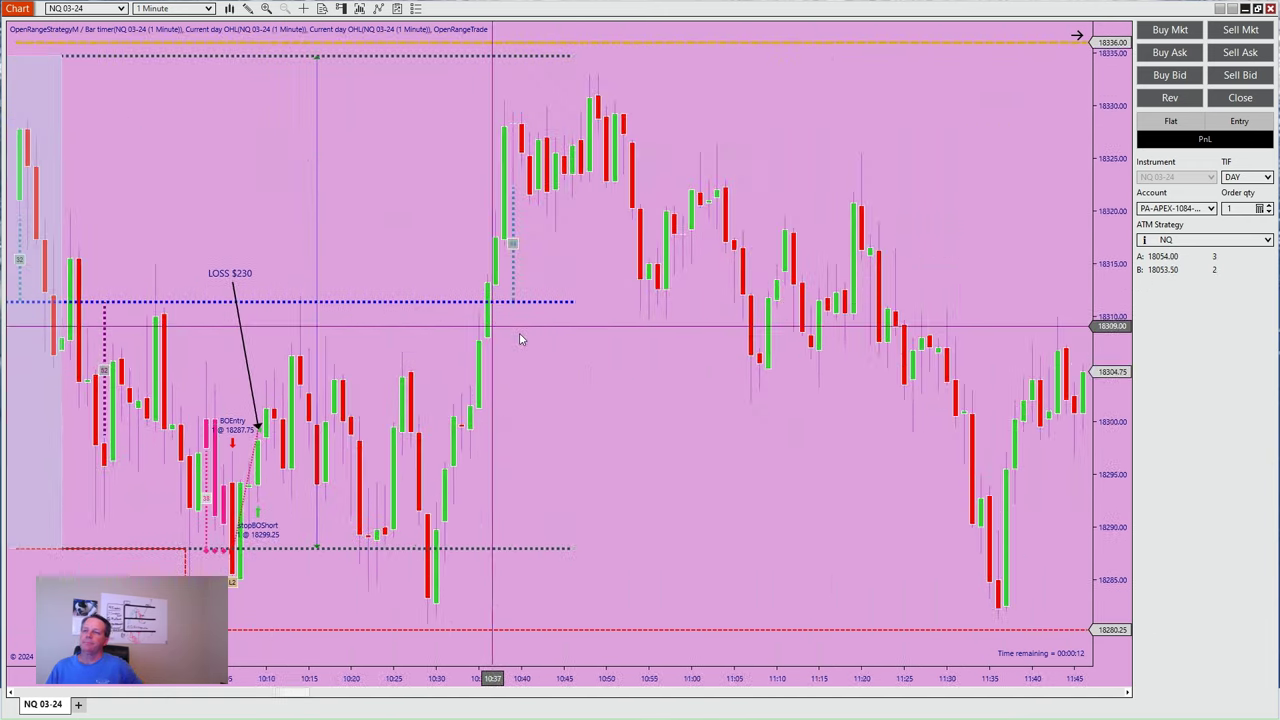
drag(791, 486, 360, 517)
drag(780, 566, 4, 588)
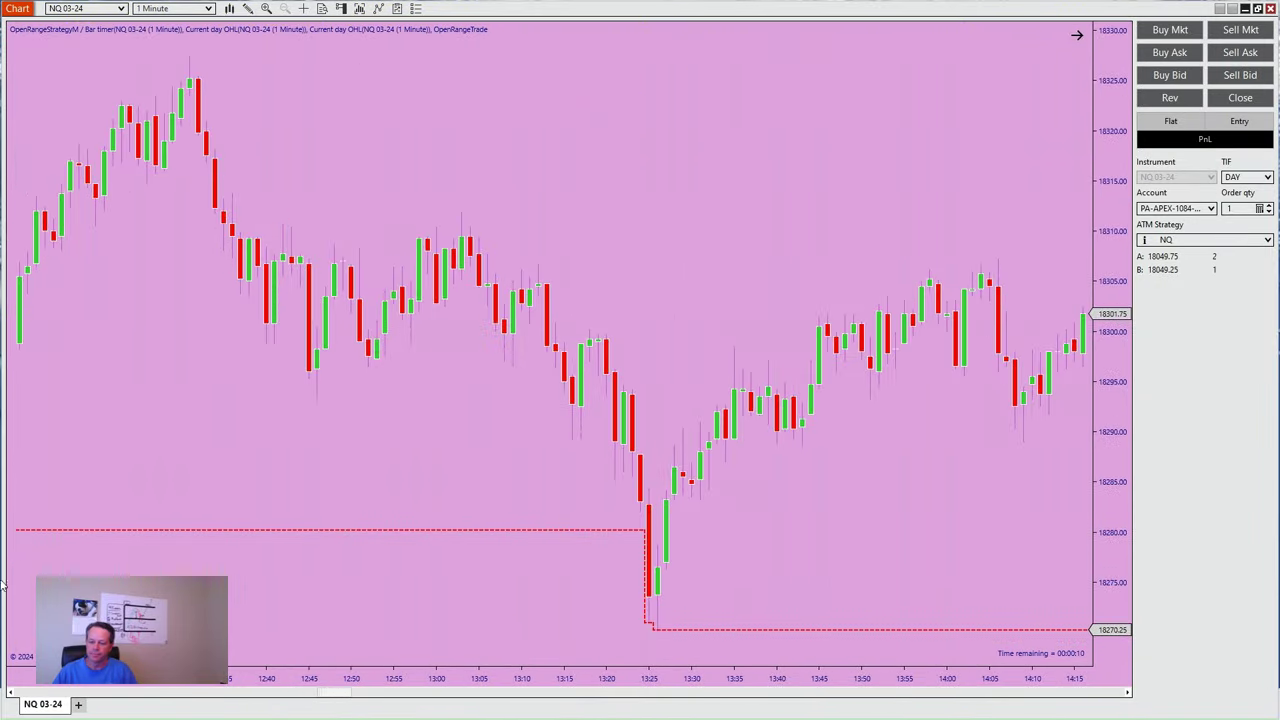
drag(411, 678, 620, 678)
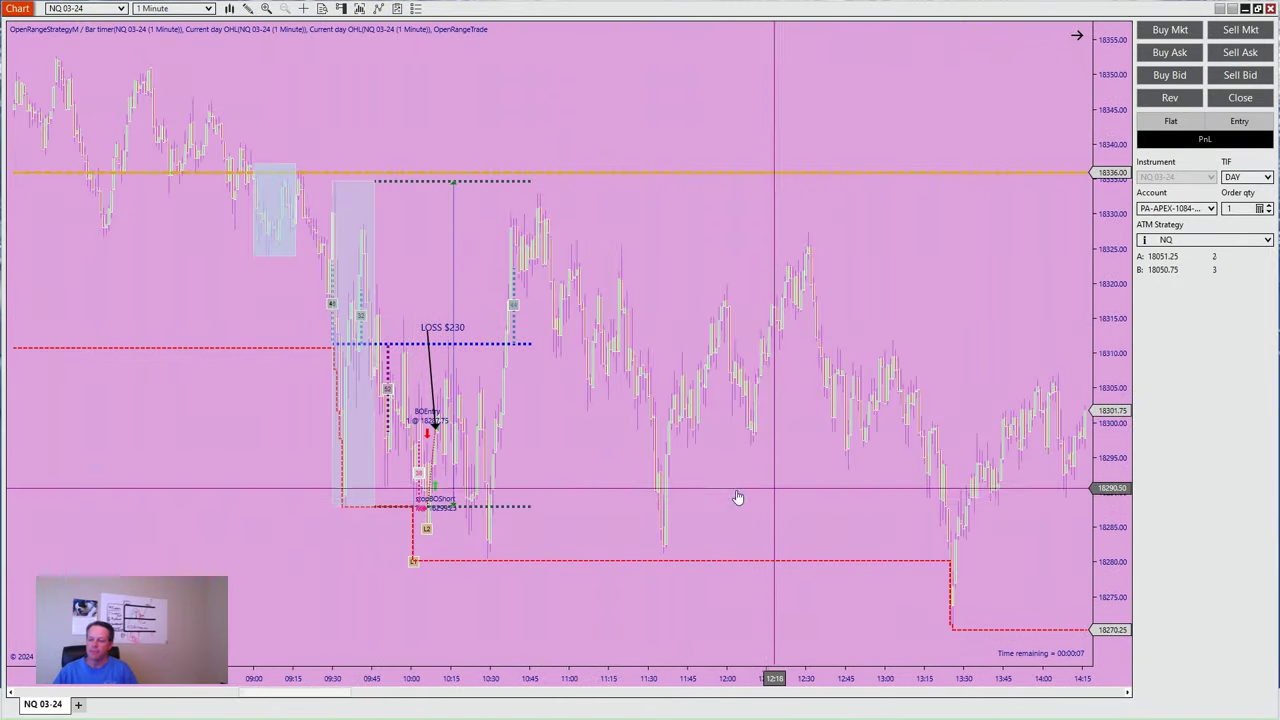
Step: Advance to the March 5 NQ session and examine the BREAK EVEN and WIN $2000 short trades from entry to target
scroll(737, 497, down, 10)
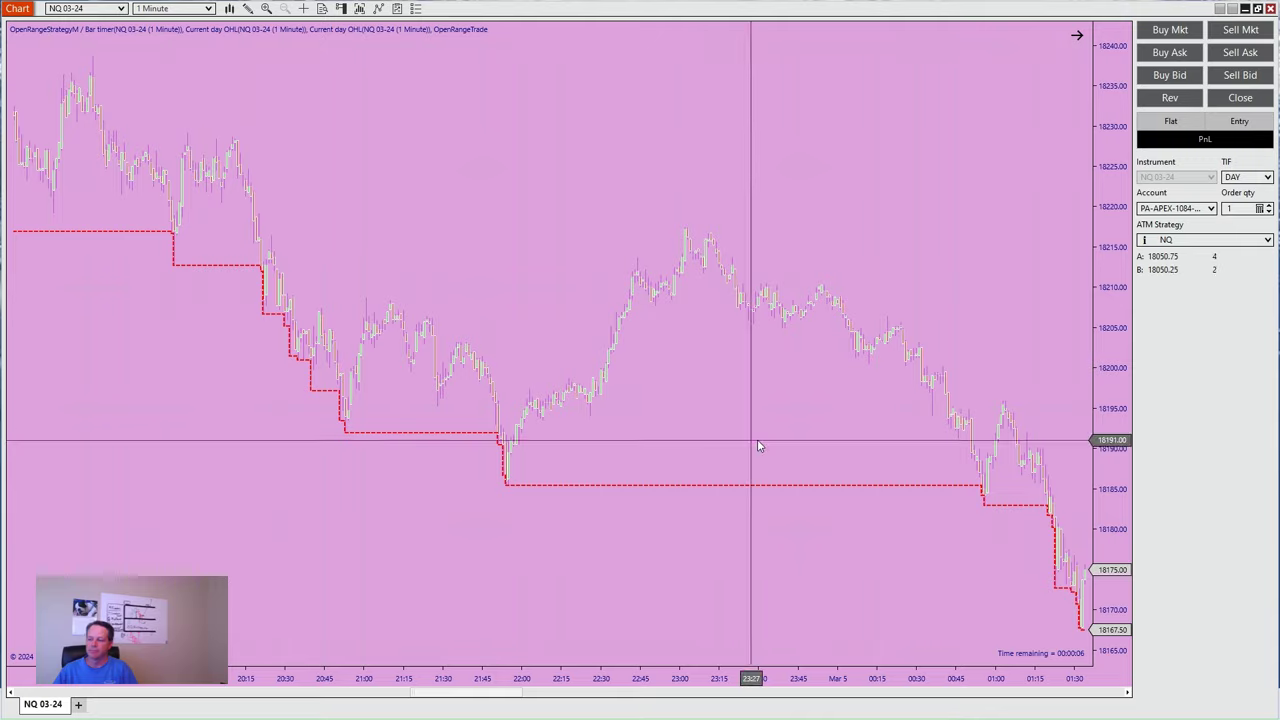
scroll(729, 449, down, 10)
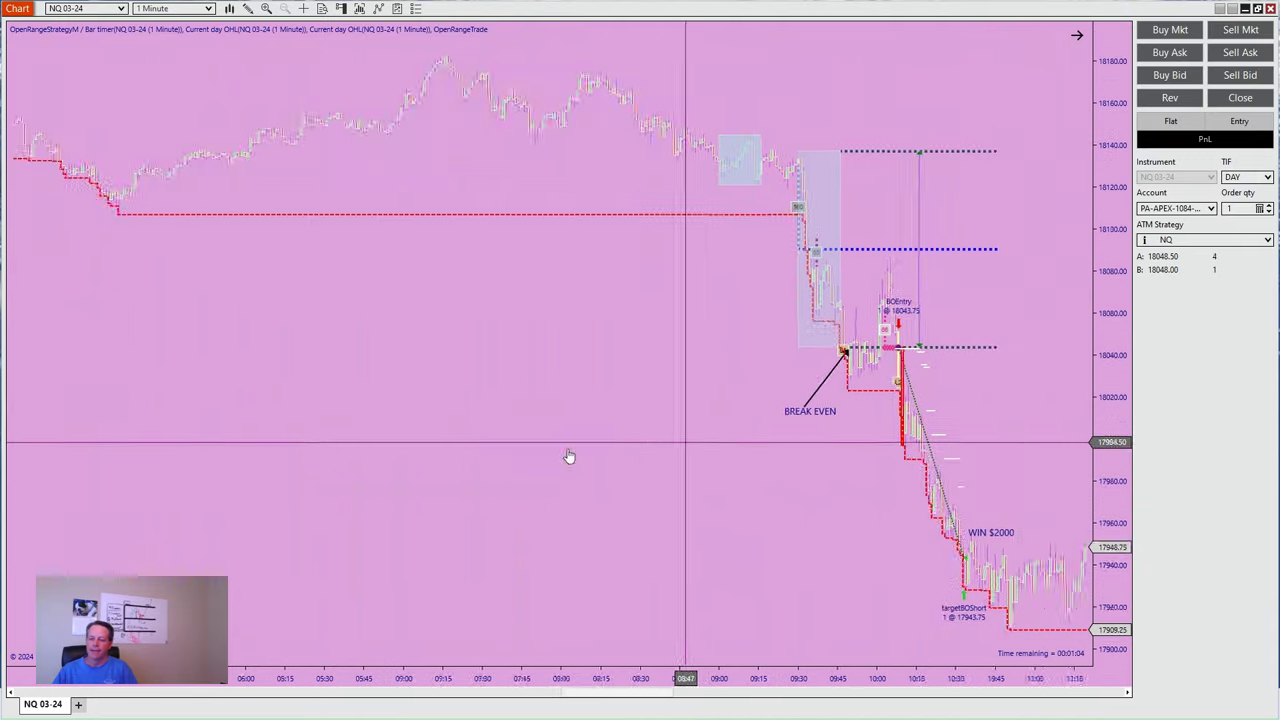
scroll(654, 451, down, 5)
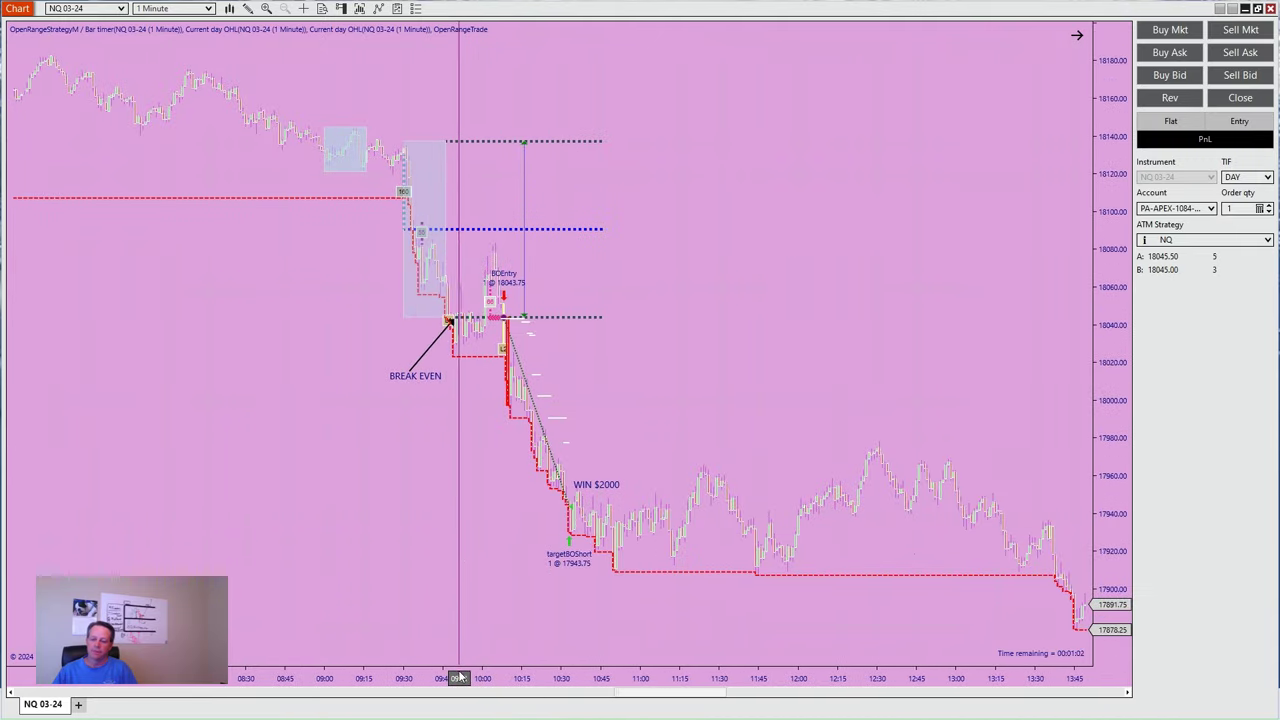
drag(457, 678, 285, 677)
drag(188, 527, 558, 527)
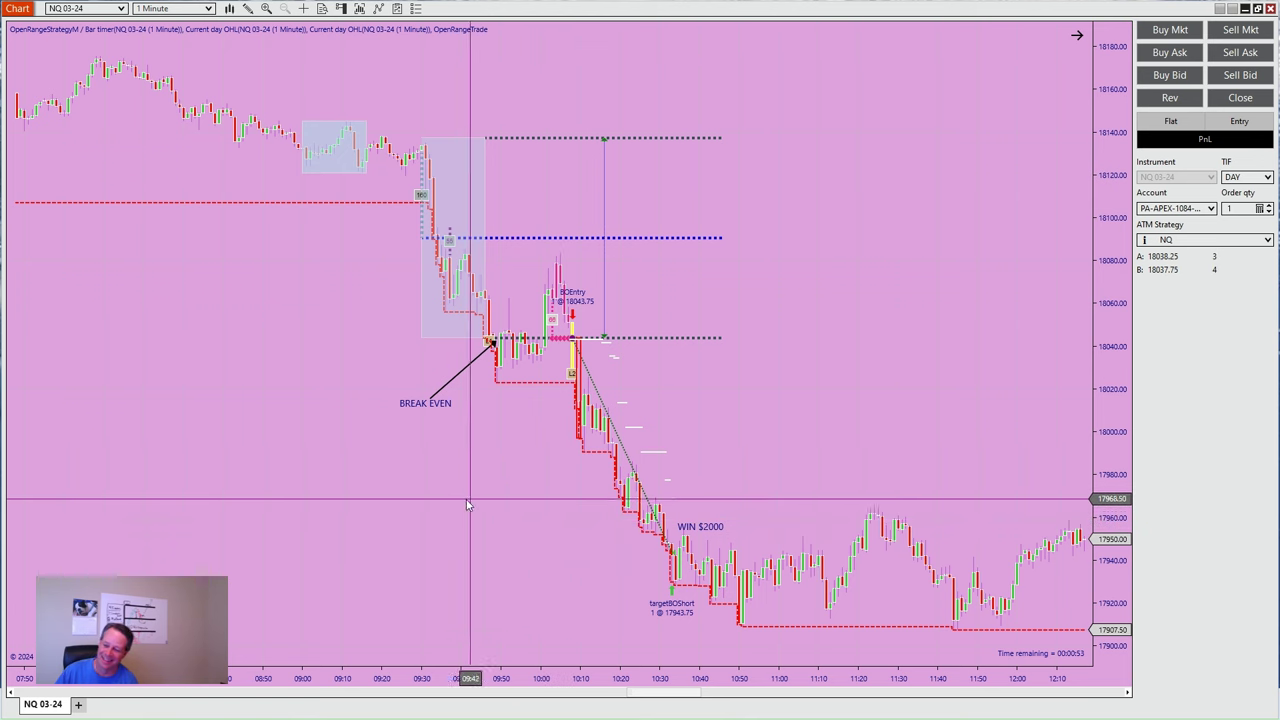
scroll(663, 523, up, 5)
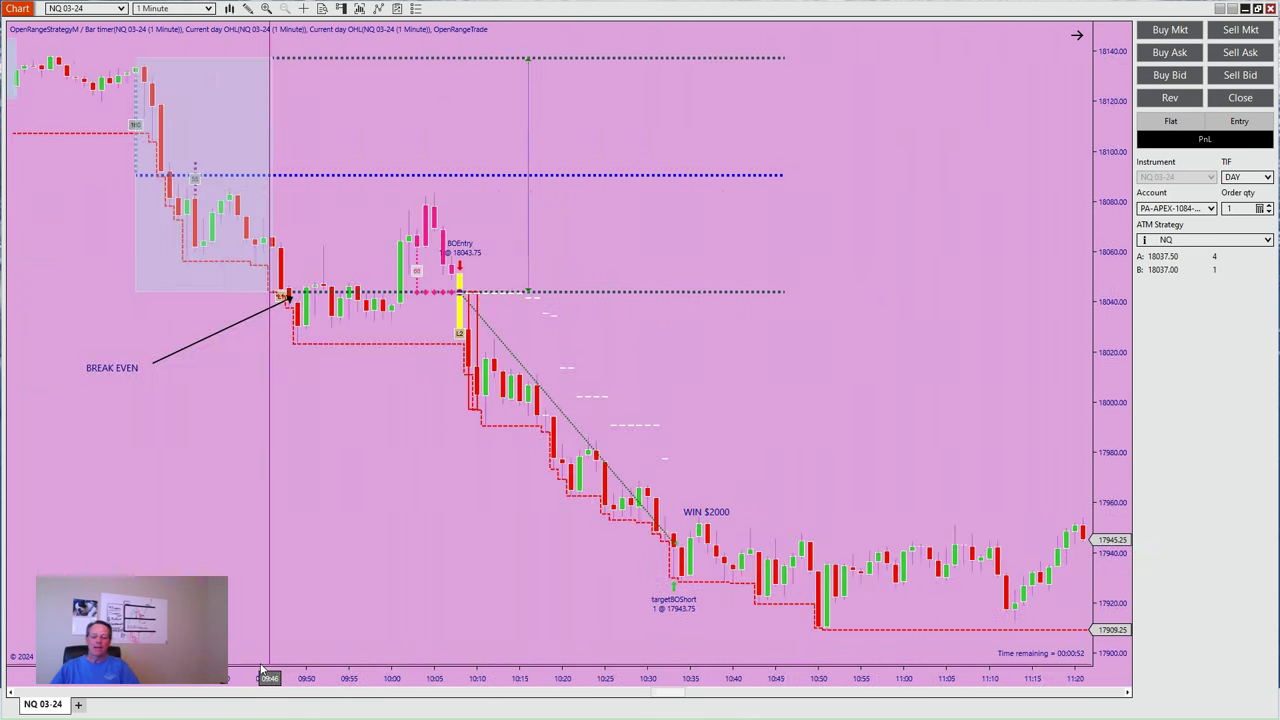
scroll(262, 670, up, 1)
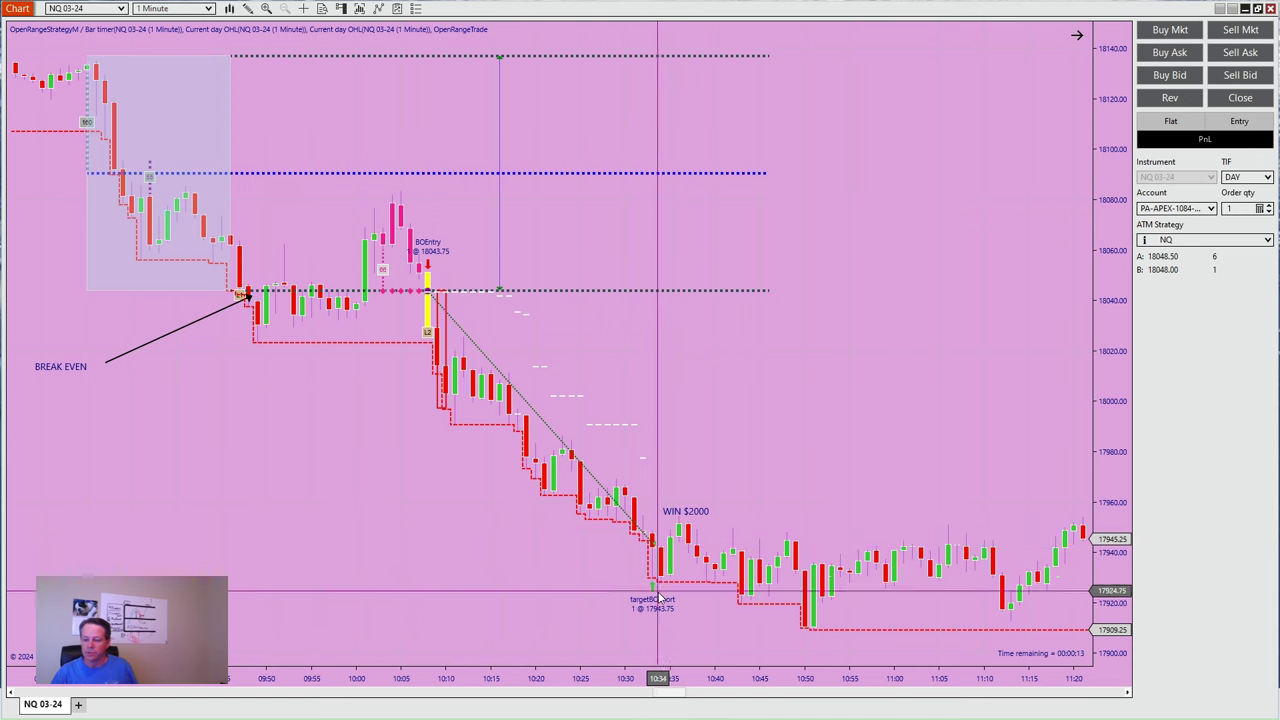
drag(586, 678, 612, 678)
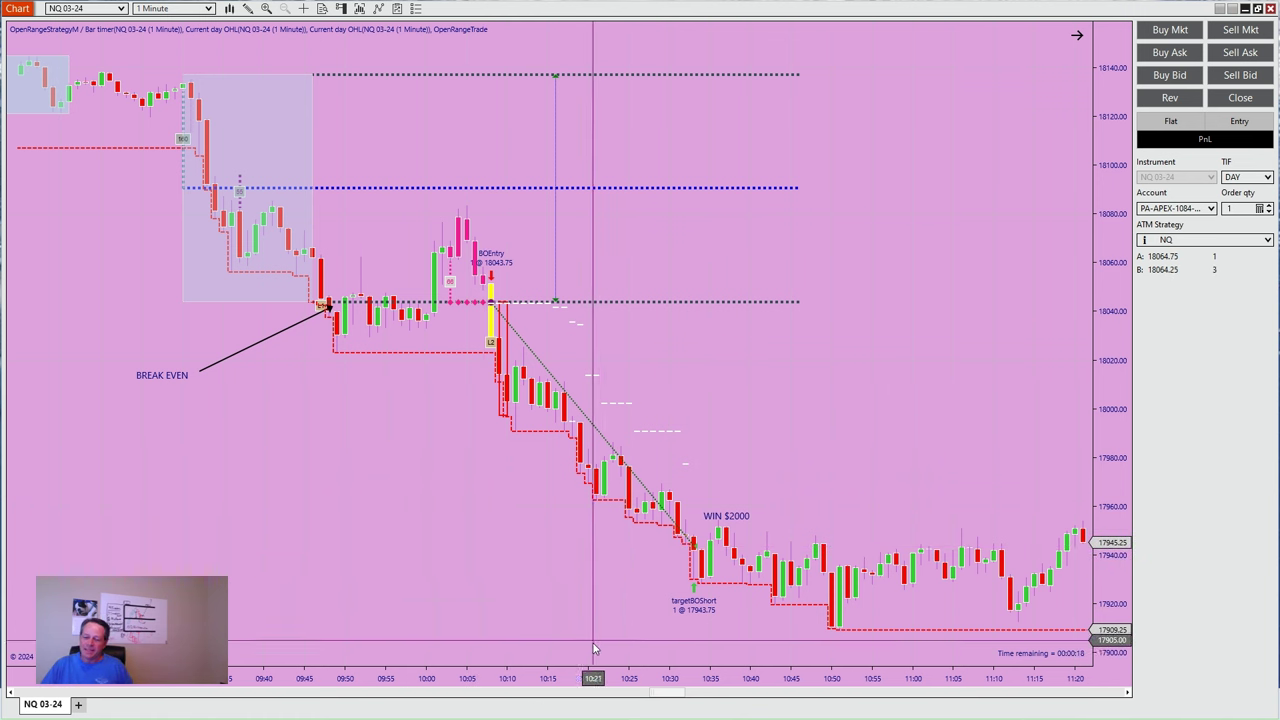
Step: Move forward through the NQ chart from the March 5 trades to the March 6 opening range session
scroll(640, 600, down, 3)
drag(680, 549, 369, 436)
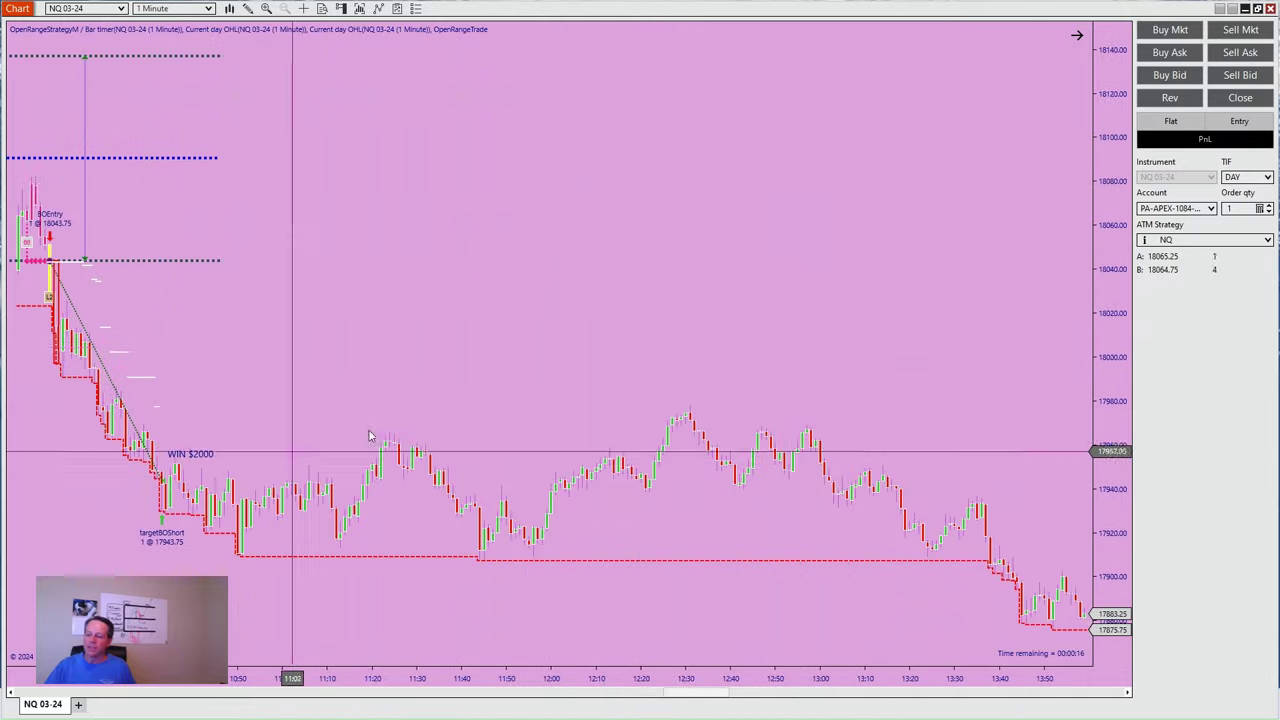
scroll(369, 436, down, 15)
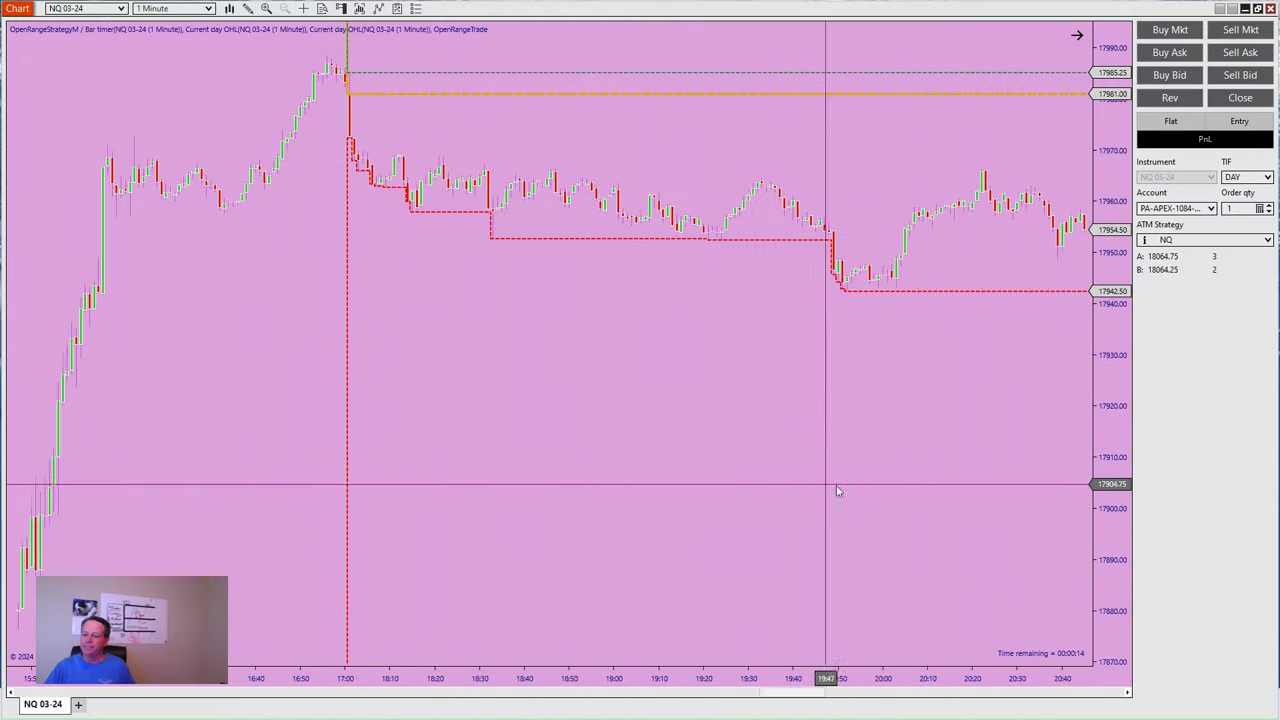
scroll(838, 491, down, 10)
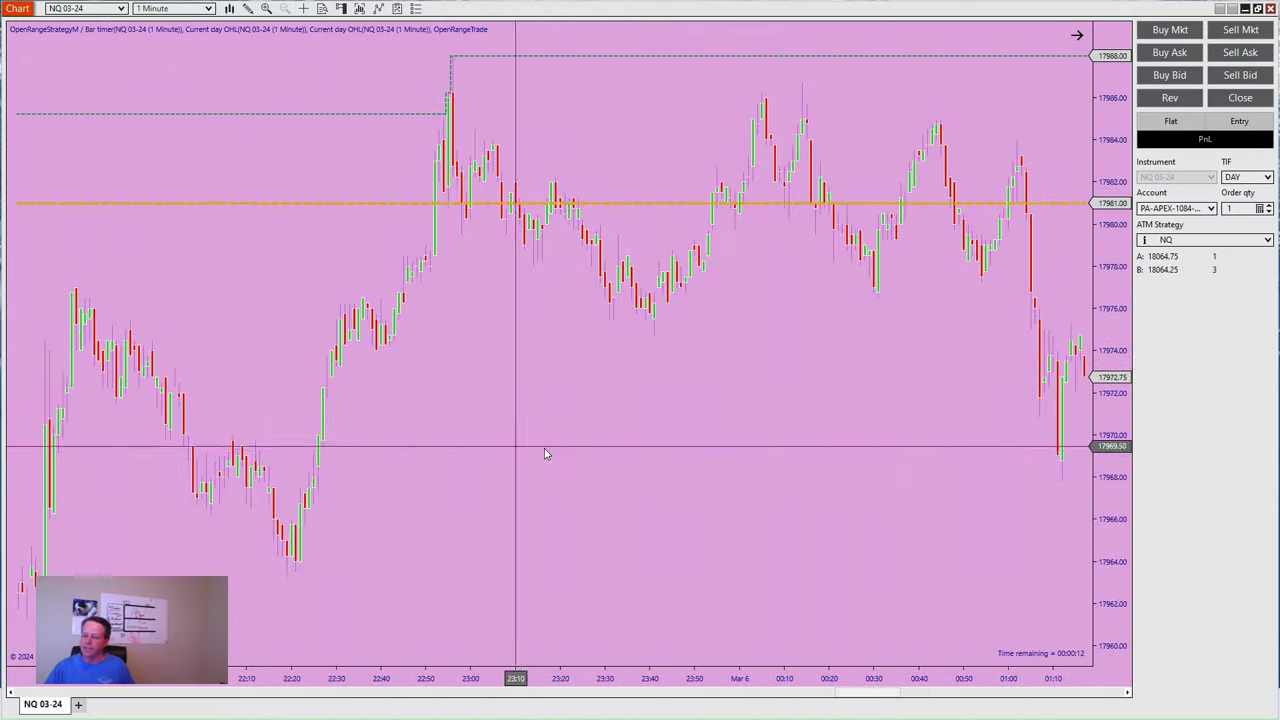
scroll(544, 452, down, 12)
scroll(546, 449, down, 10)
scroll(325, 561, up, 8)
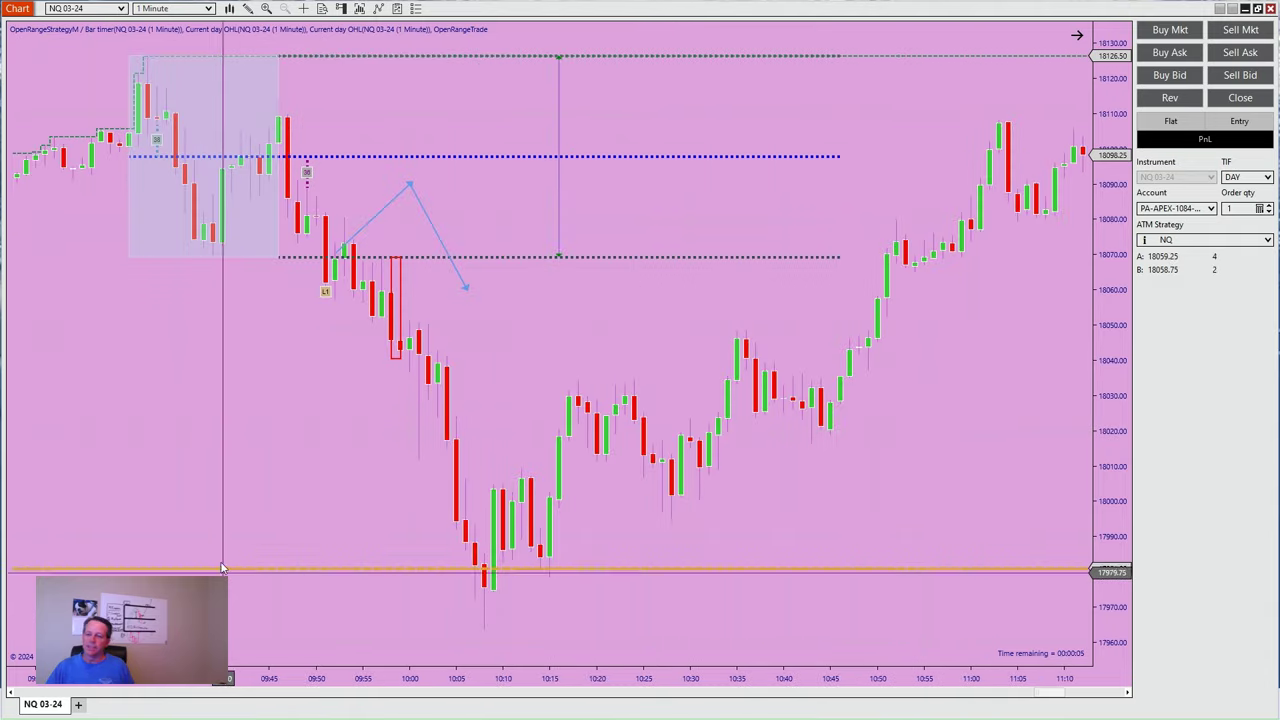
Step: Examine the March 6 NQ drop below the opening range, from the L1 marker to the rebound near the 17981 line
drag(222, 568, 579, 470)
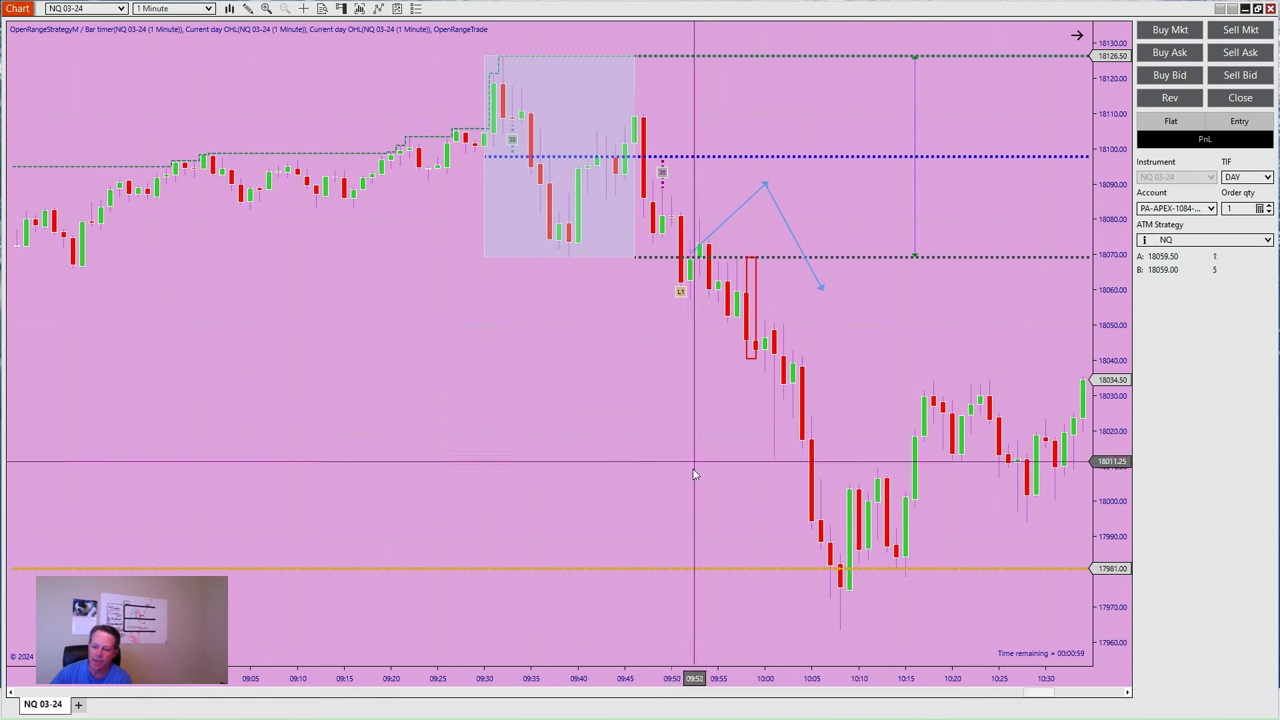
drag(633, 680, 540, 377)
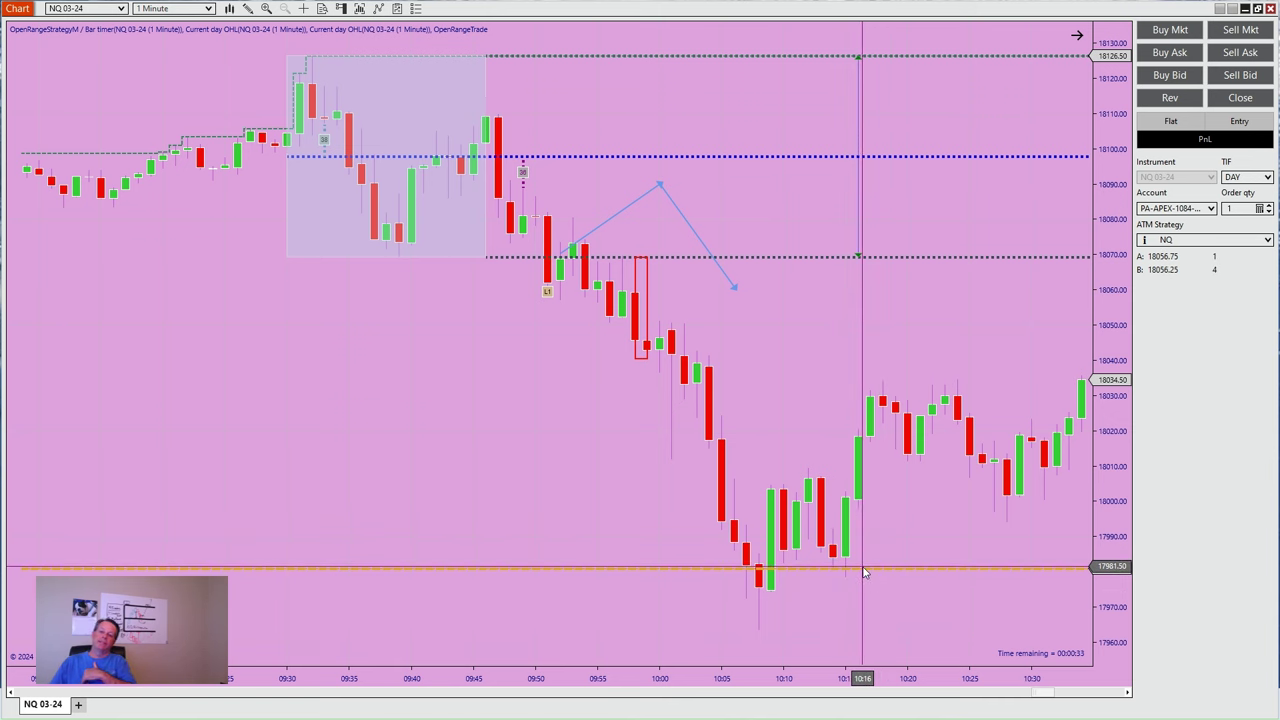
drag(700, 675, 380, 531)
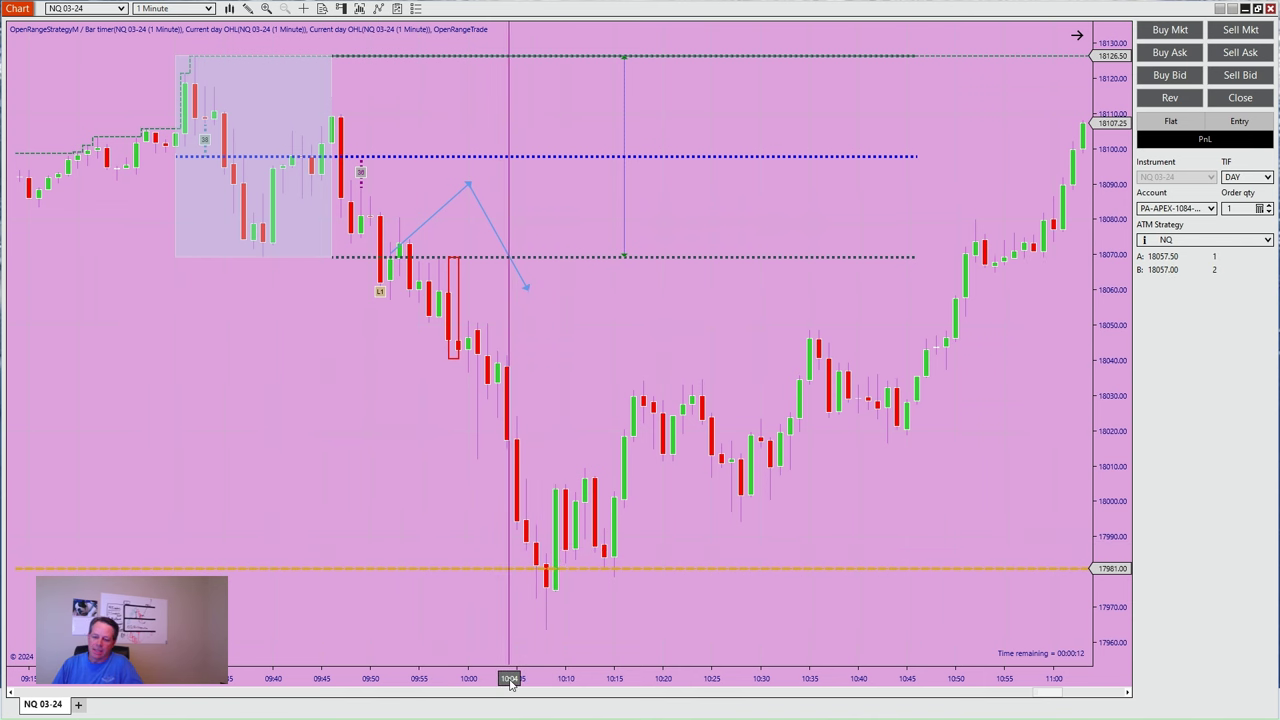
drag(510, 680, 643, 567)
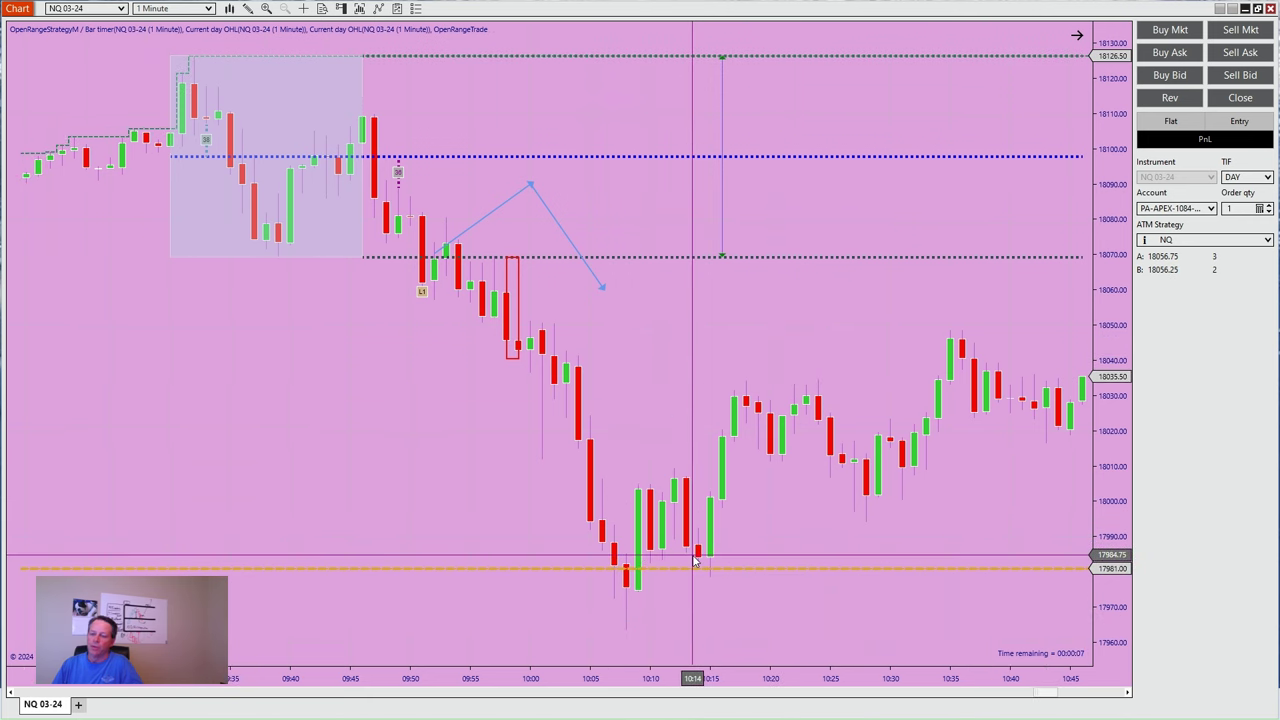
Step: Draw an ellipse around the March 6 NQ candles at about 10:14 to 10:15, where price nears the 17981 line
click(249, 9)
click(277, 376)
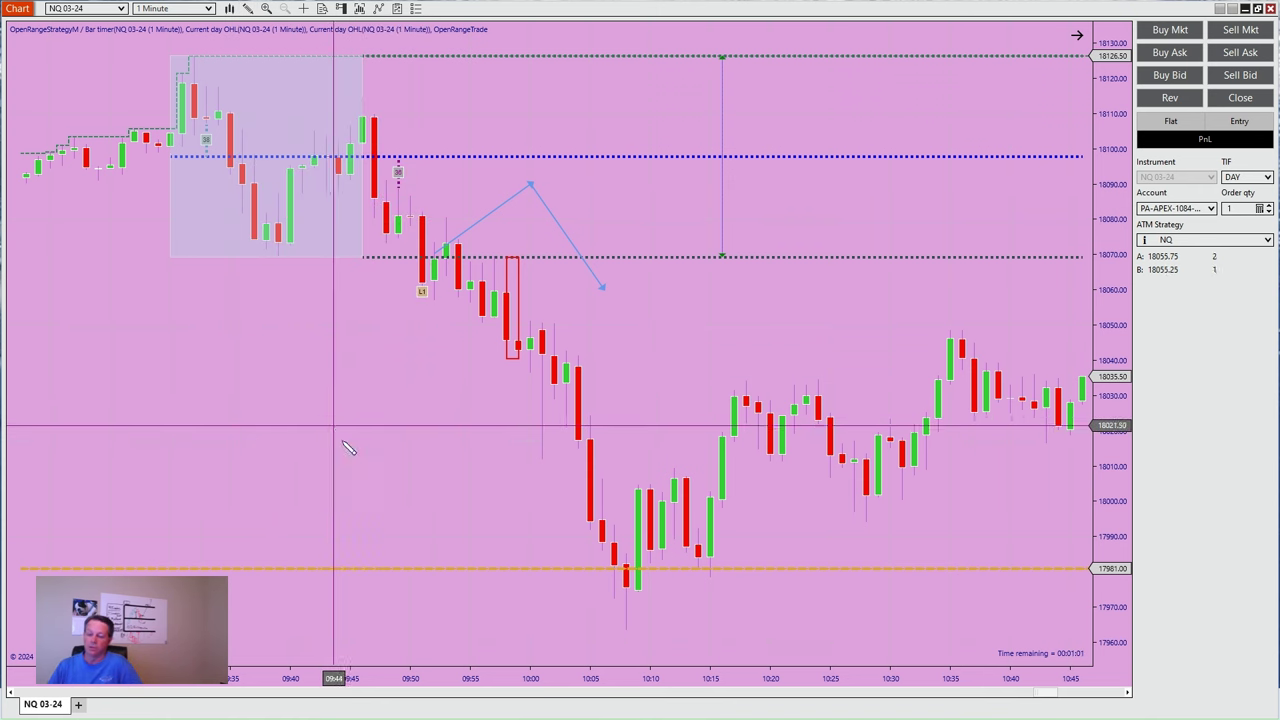
click(674, 519)
click(720, 570)
mouse_move(730, 583)
mouse_down()
mouse_move(735, 540)
mouse_move(700, 543)
mouse_up()
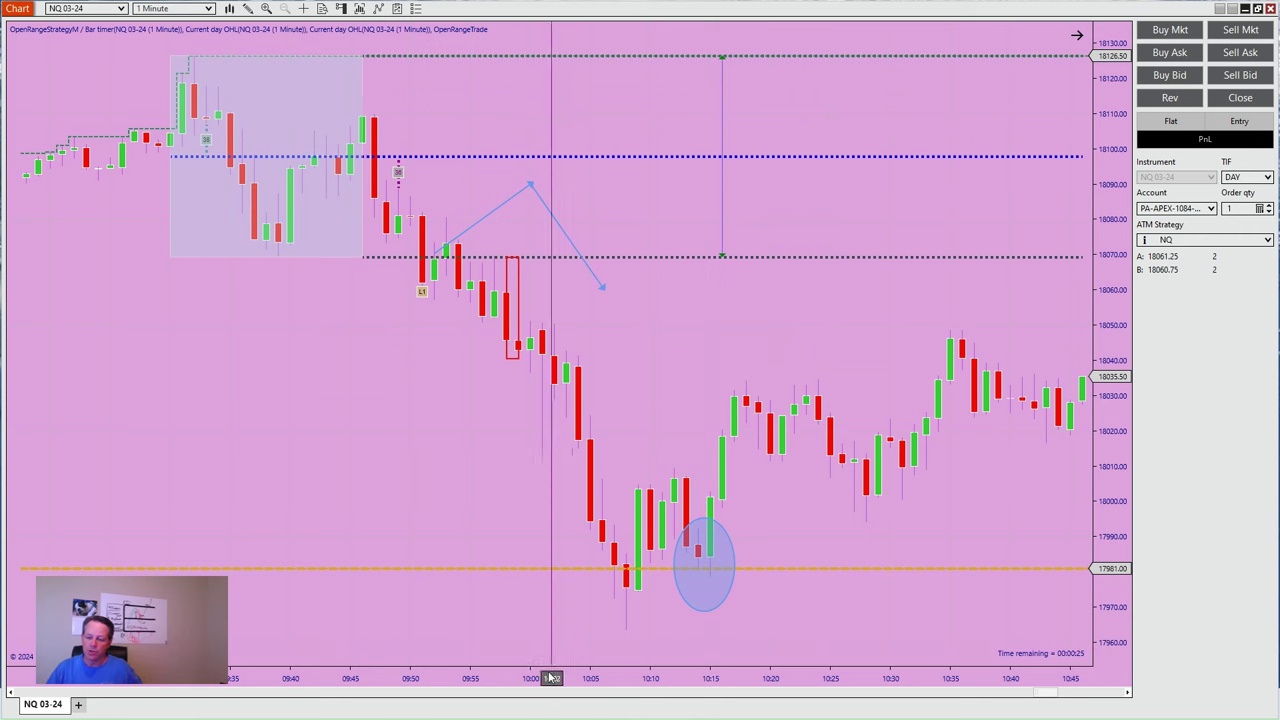
drag(523, 675, 585, 685)
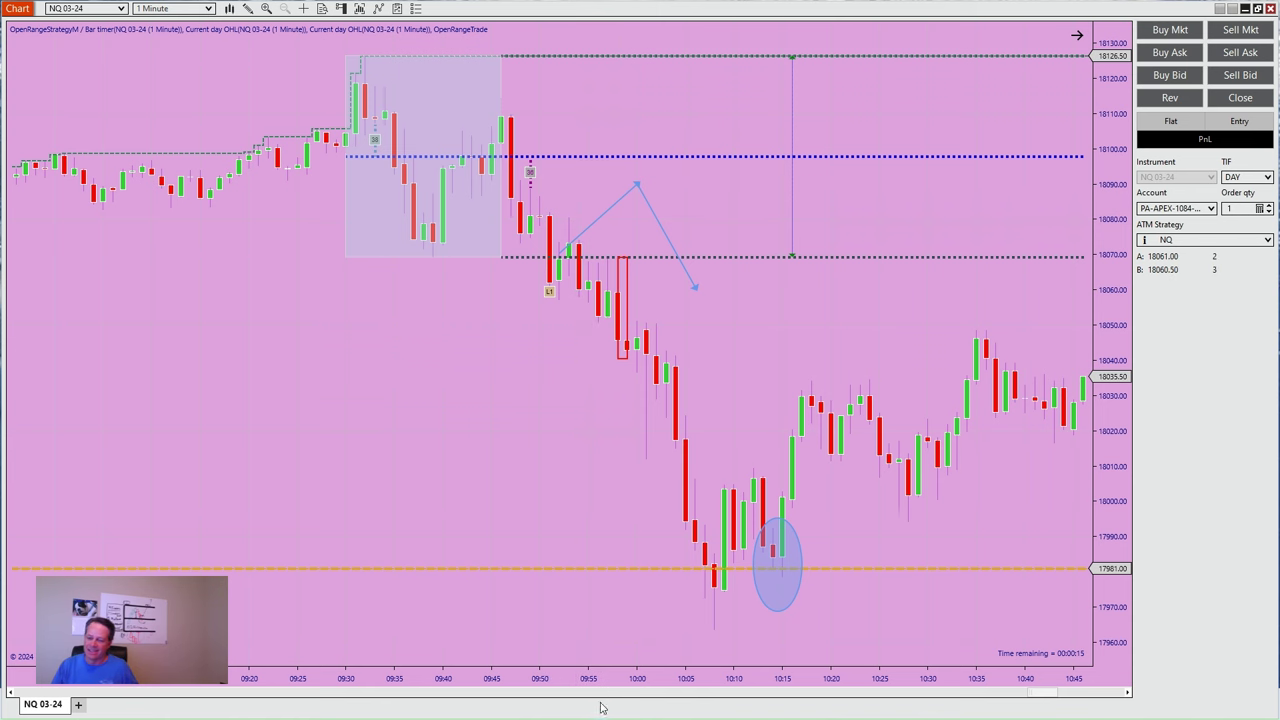
Step: Examine the March 6 NQ rally from the ellipse near the 17981 line back above the opening range high
drag(629, 680, 711, 678)
drag(686, 520, 394, 523)
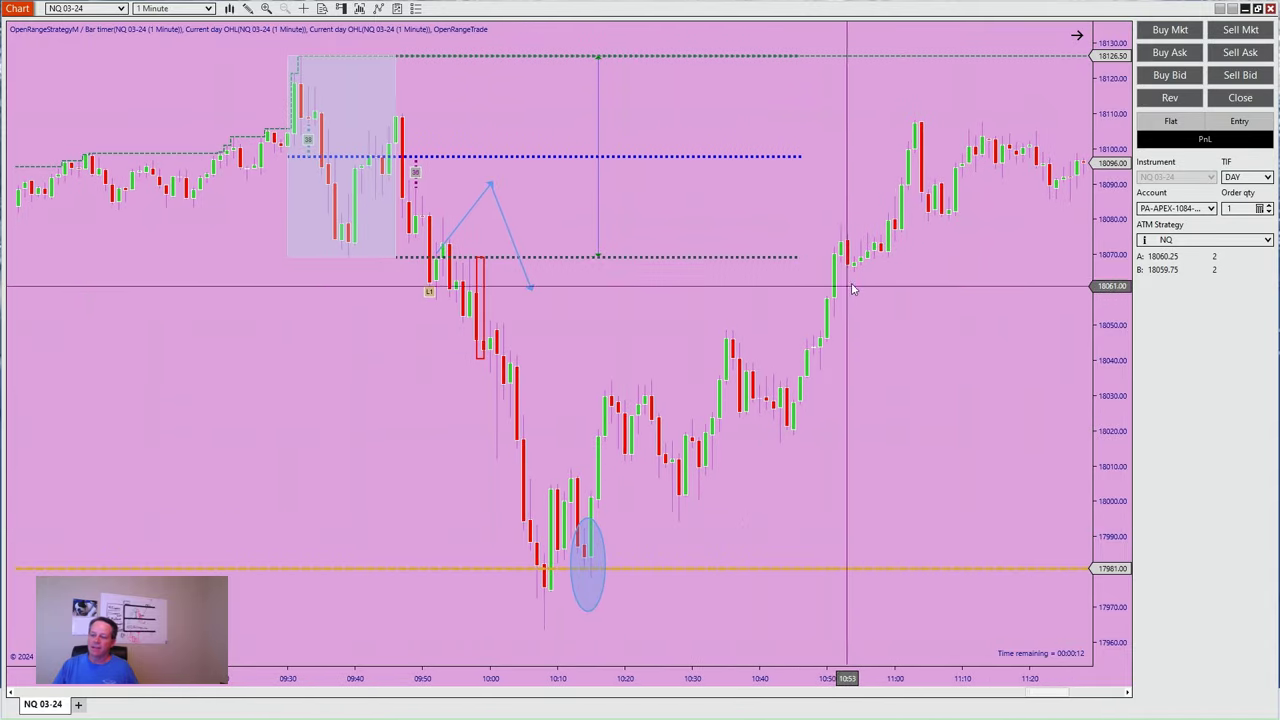
drag(920, 377, 694, 371)
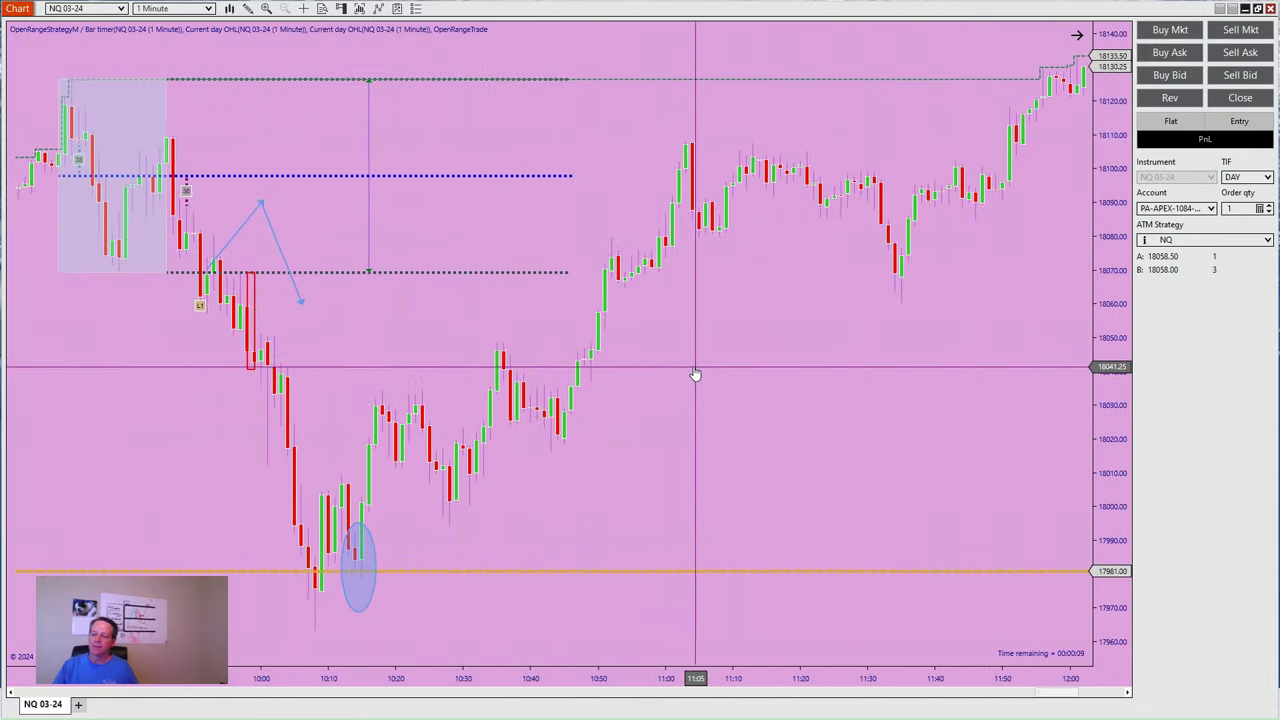
drag(797, 400, 577, 423)
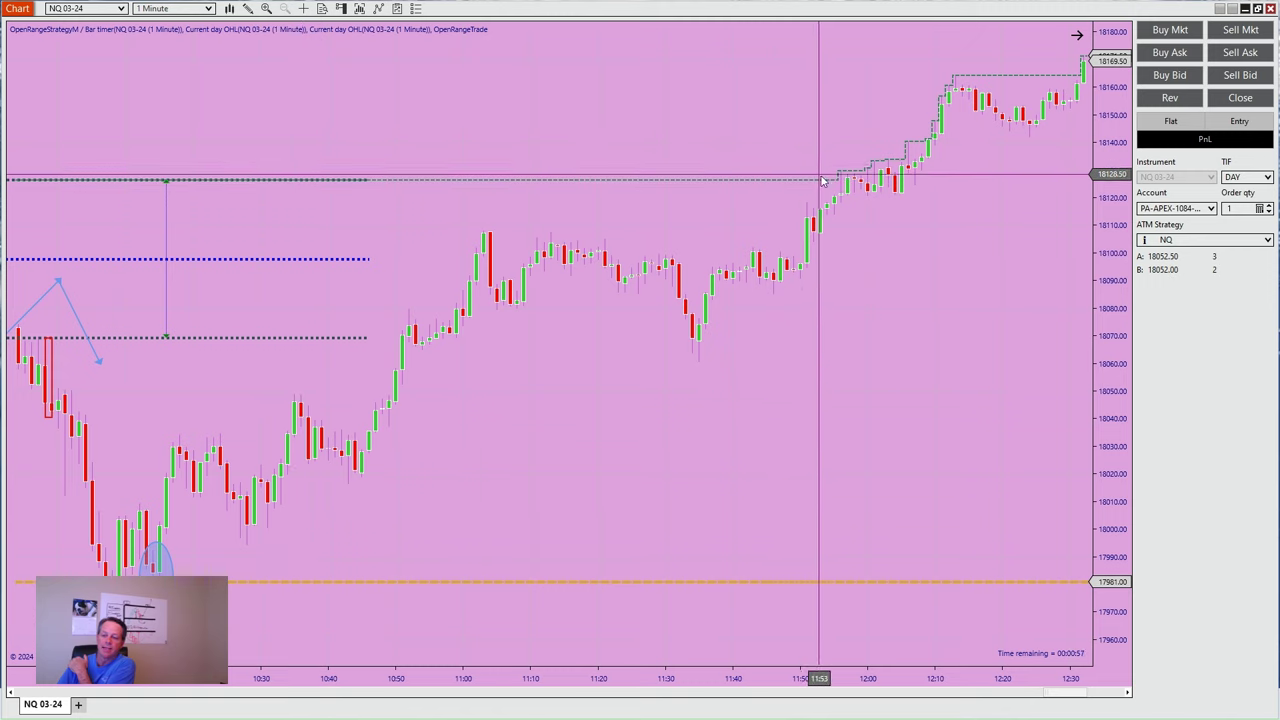
drag(458, 679, 605, 679)
scroll(770, 500, down, 3)
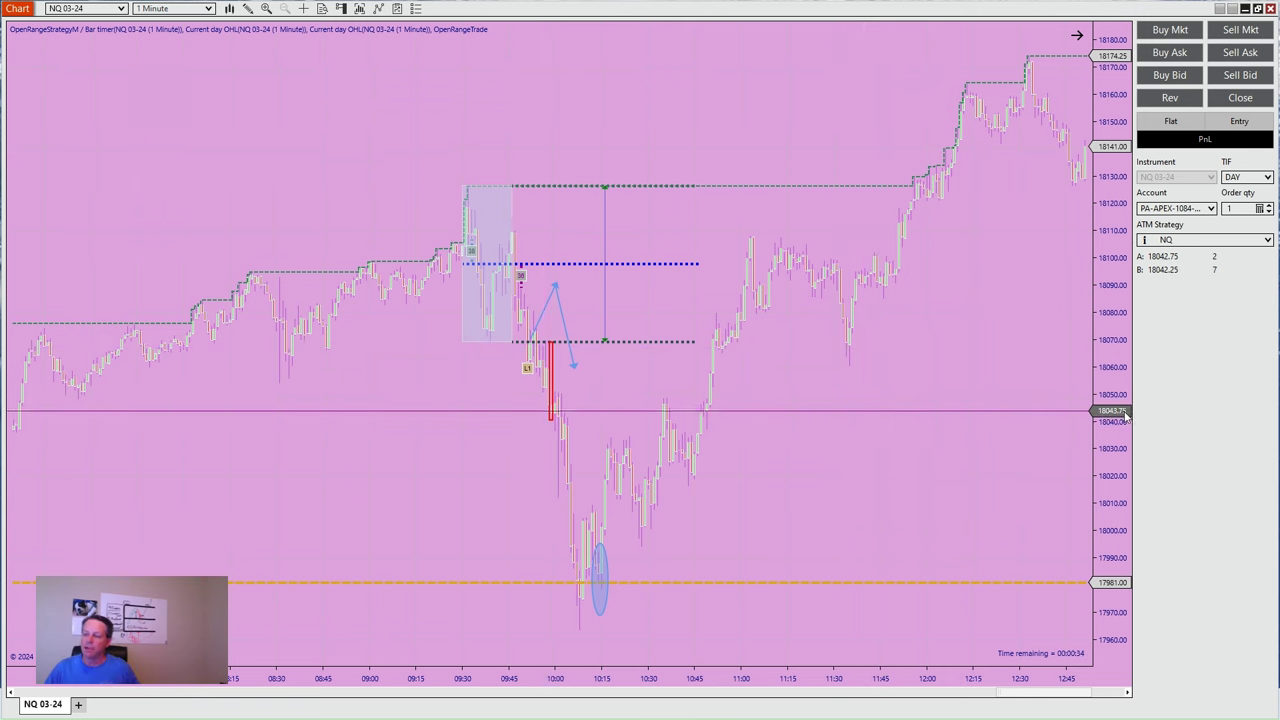
scroll(929, 434, down, 4)
Step: Open the historical OpenRangeStrategyM performance report for NQ 03-24 and place it over the chart for reading
right_click(533, 119)
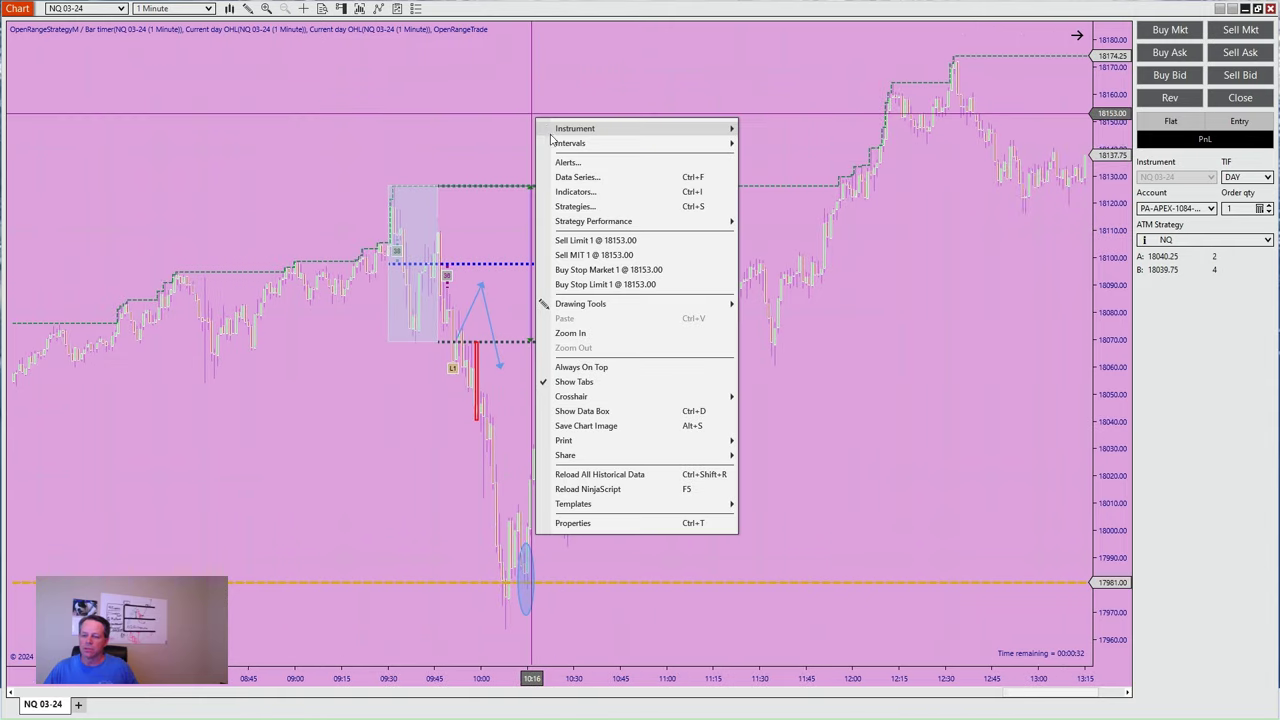
mouse_move(590, 224)
mouse_move(762, 232)
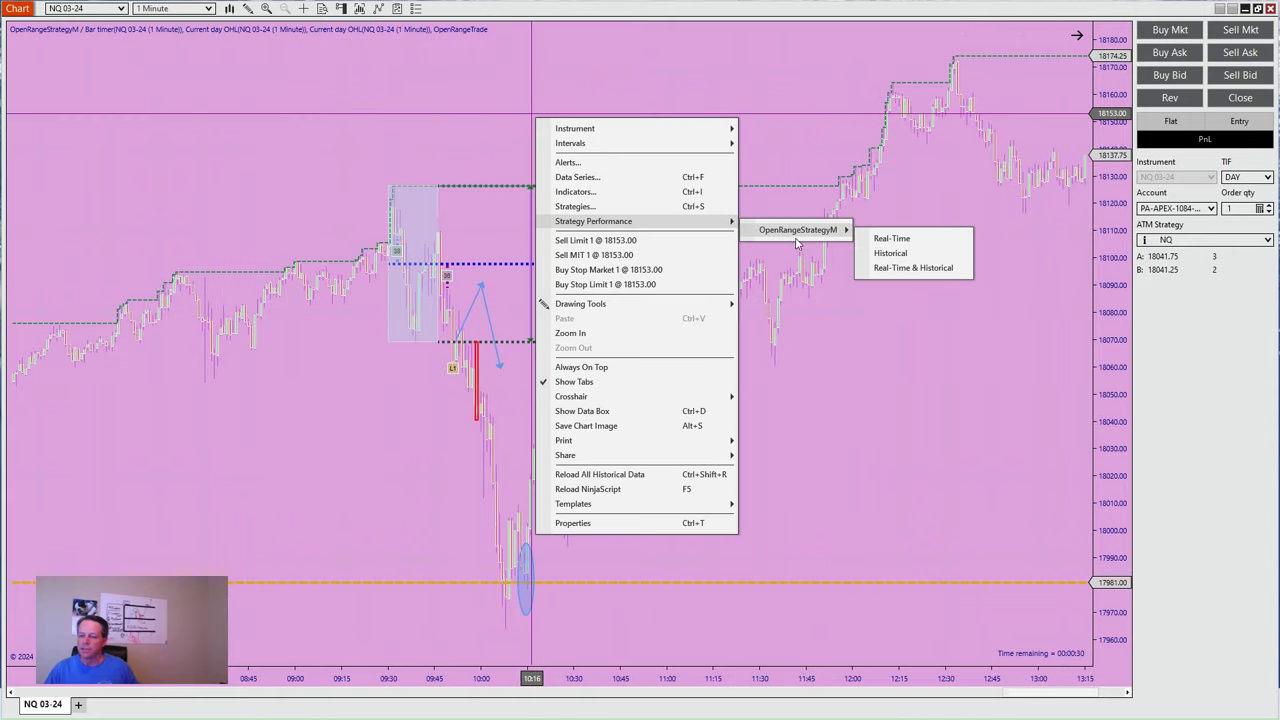
click(884, 254)
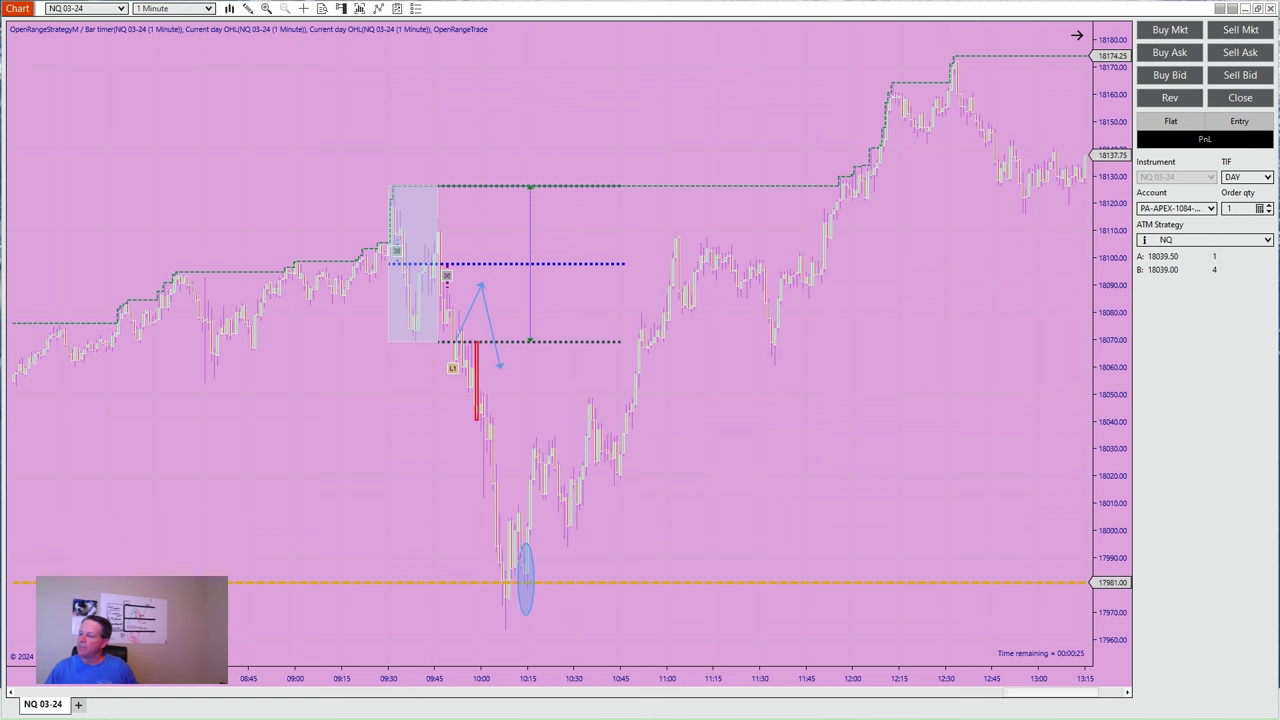
drag(900, 84, 504, 84)
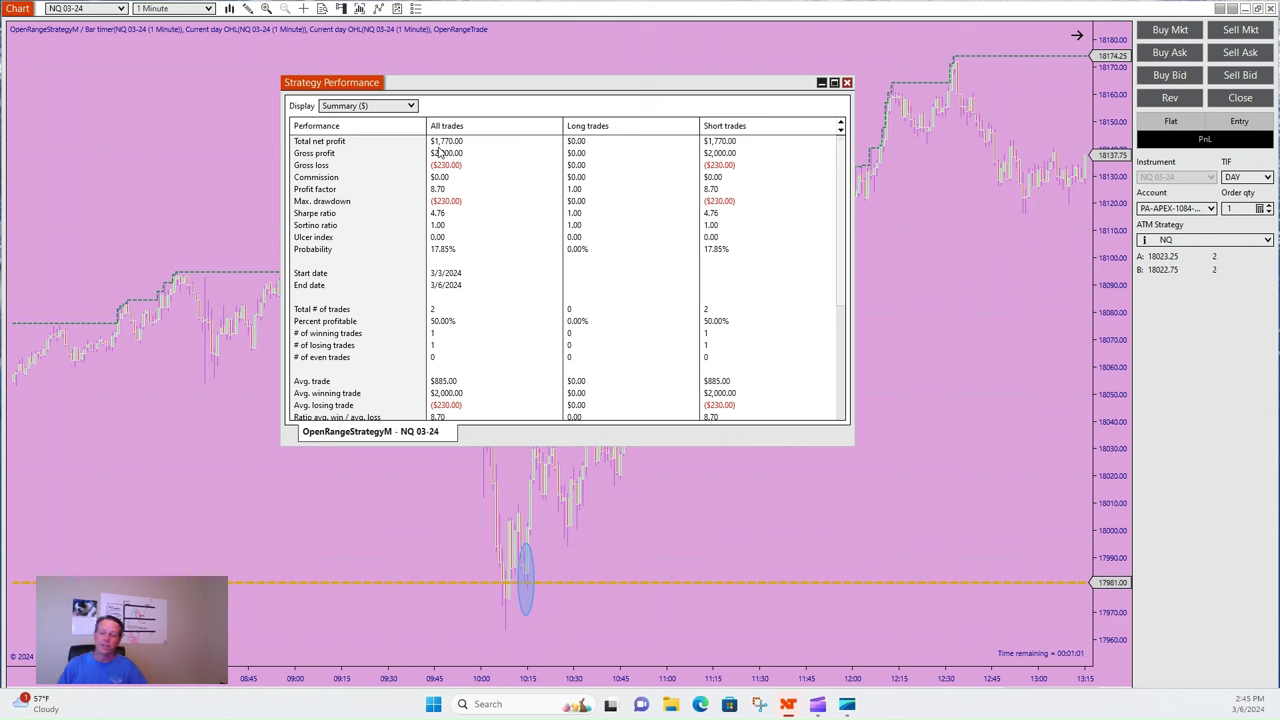
Step: Minimize the NQ and CL charts and close the NQ strategy performance report
click(1245, 9)
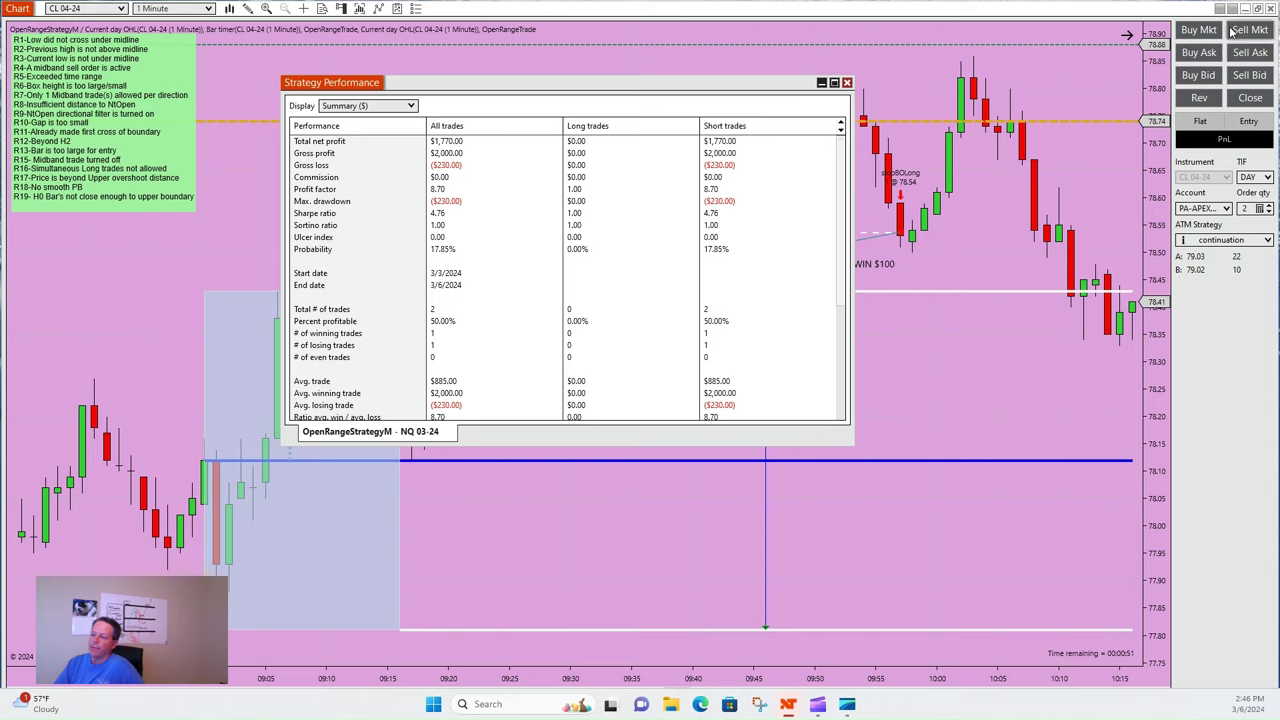
click(1245, 9)
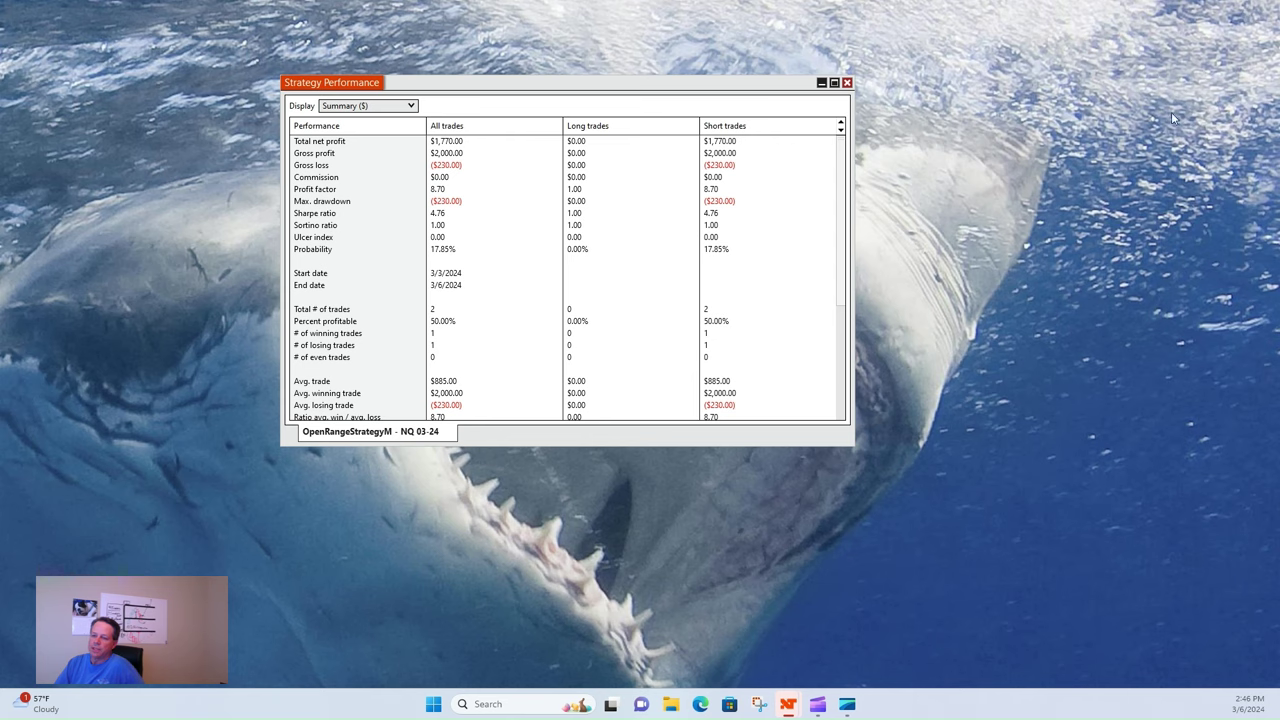
click(847, 83)
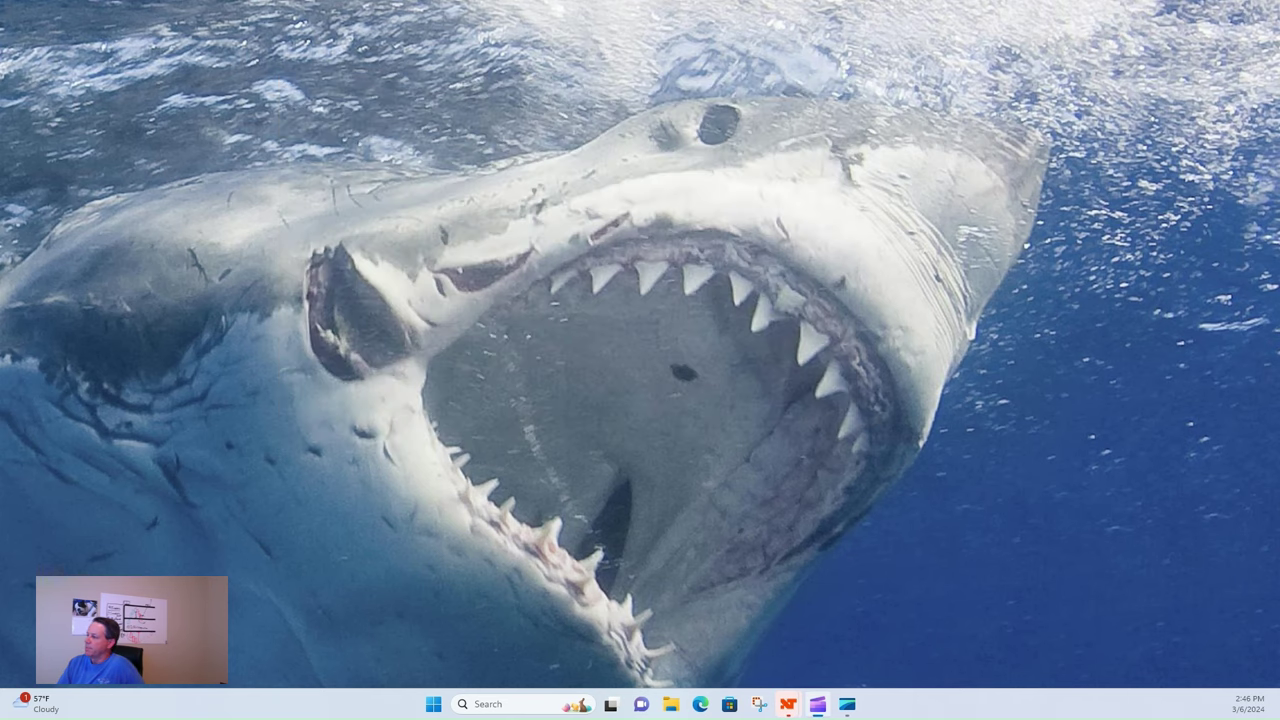
Step: Bring up the RTY 03-24 chart, check its OpenRangeStrategyM performance summary, and close the report
click(788, 704)
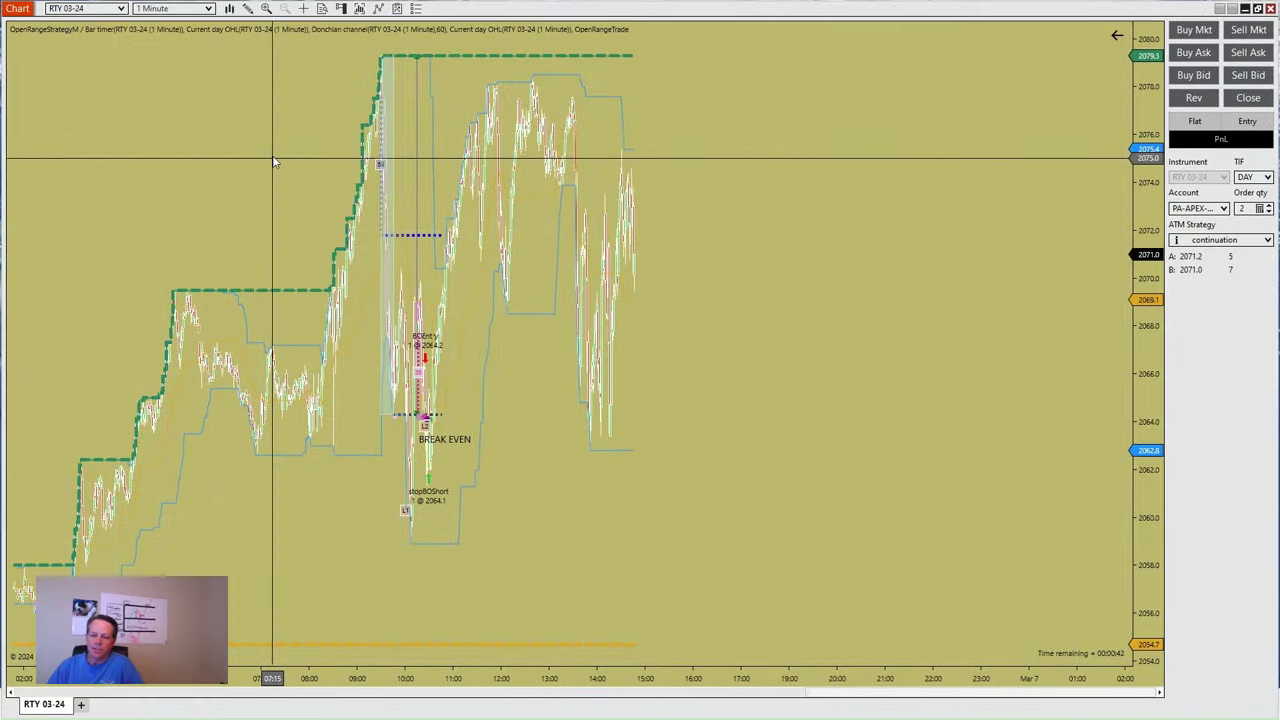
right_click(271, 152)
mouse_move(432, 260)
mouse_move(570, 277)
click(635, 304)
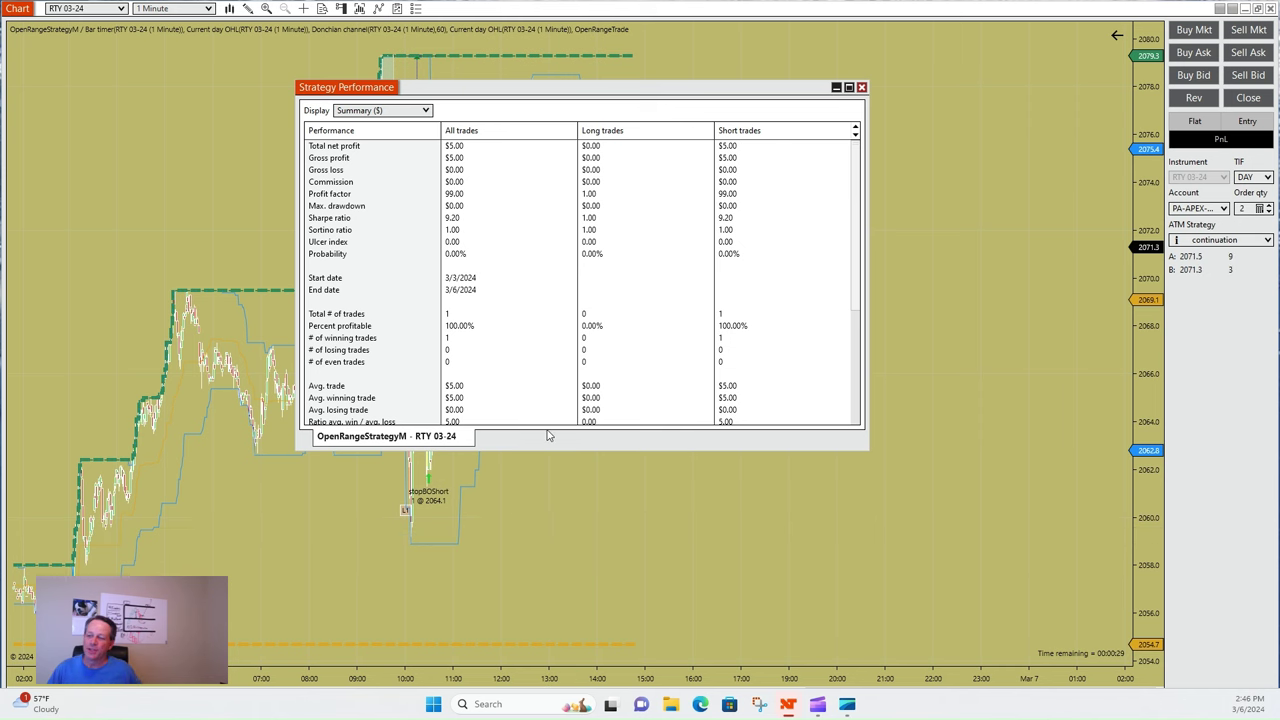
click(862, 88)
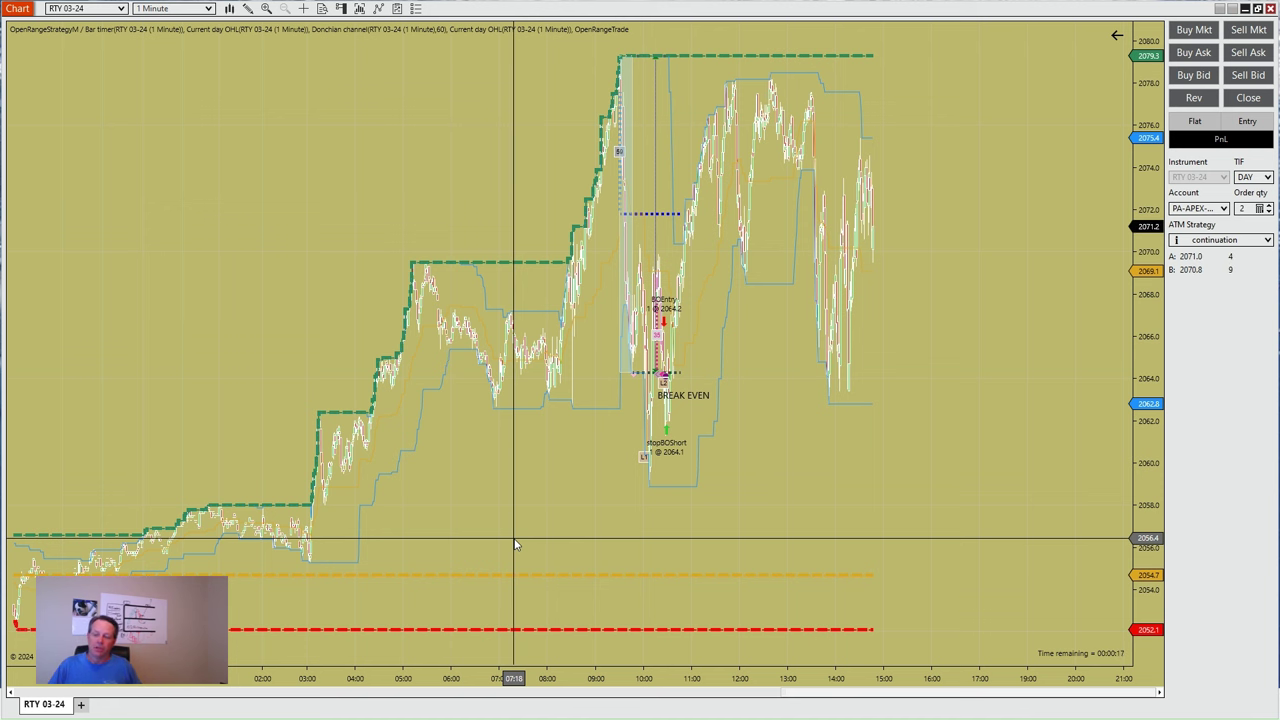
Step: Examine the March 6 RTY opening range and the BREAK EVEN short trade from BOEntry to stopBOShort
drag(551, 678, 677, 678)
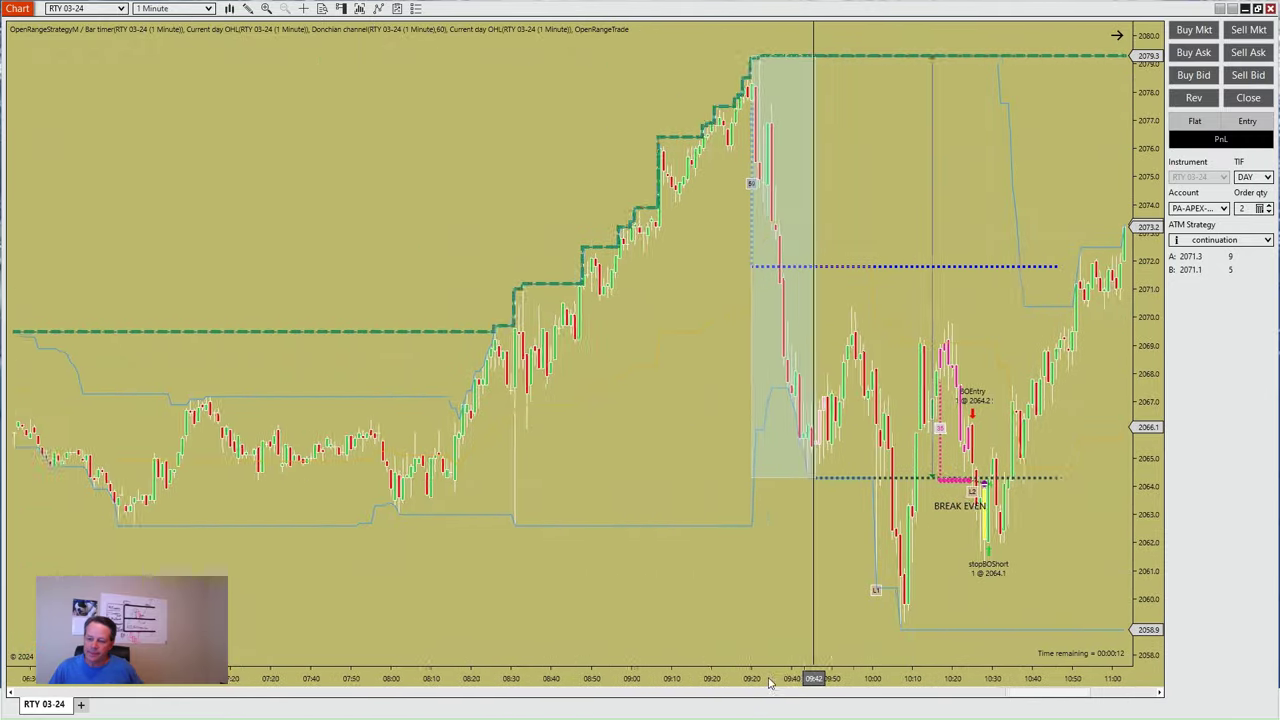
drag(770, 682, 429, 678)
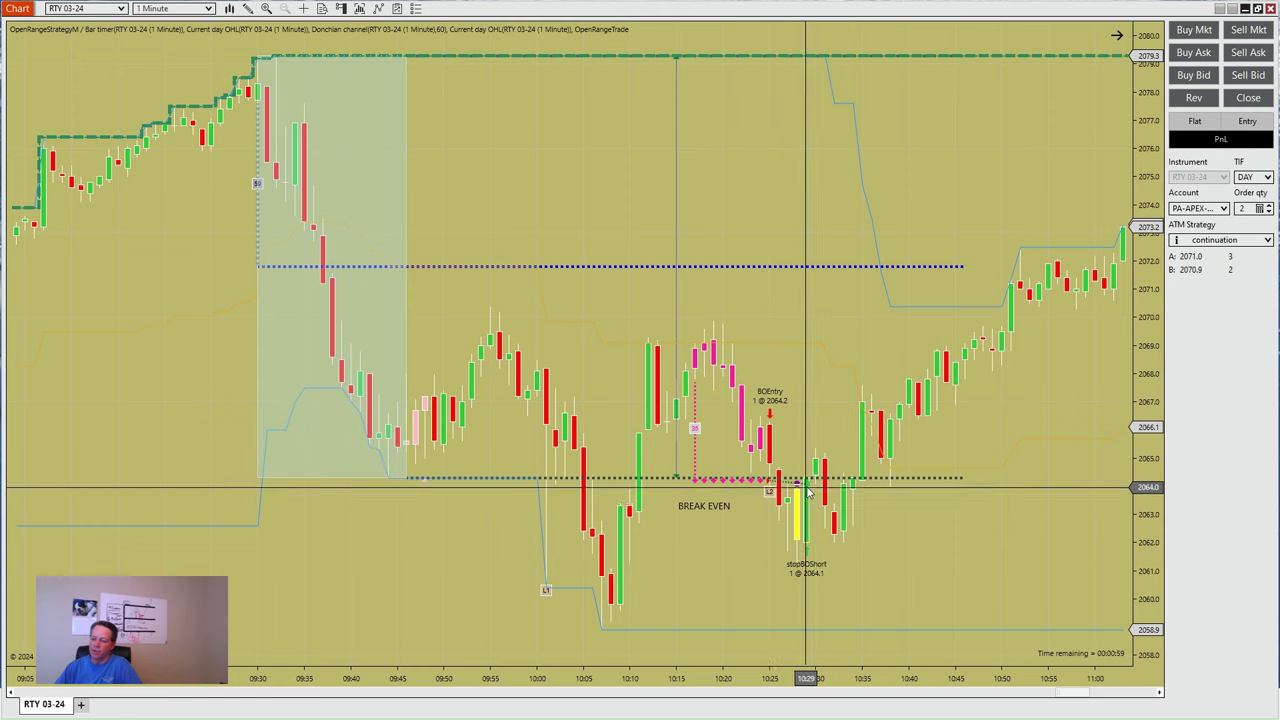
scroll(808, 490, down, 3)
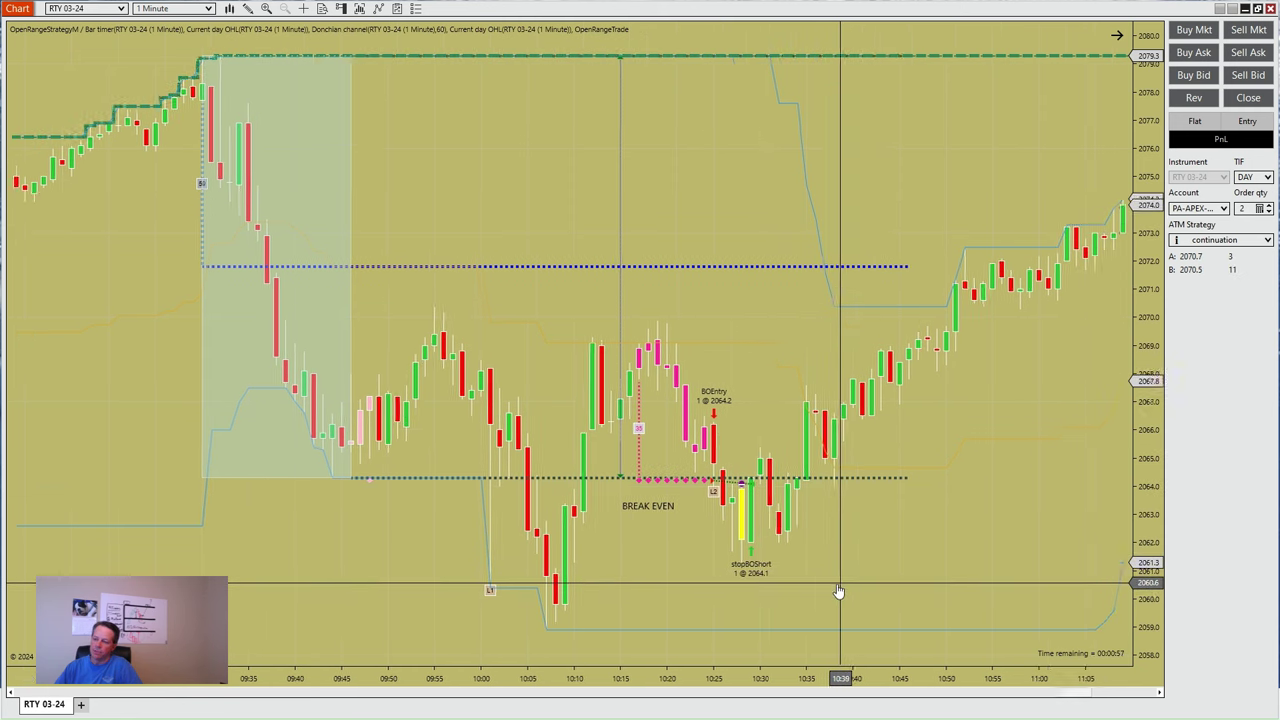
Step: Follow the RTY price action after the BREAK EVEN trade through the afternoon, return to the opening range, and minimize the chart
drag(838, 592, 457, 631)
scroll(457, 631, down, 4)
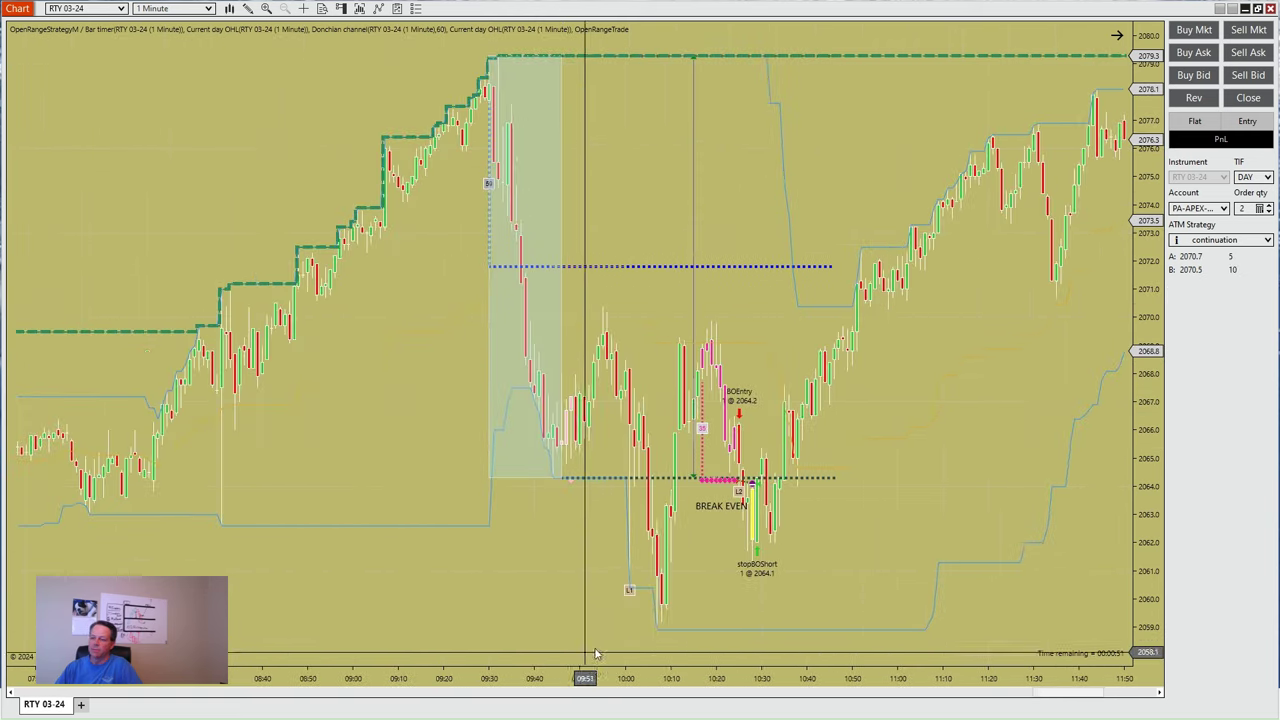
drag(960, 486, 737, 487)
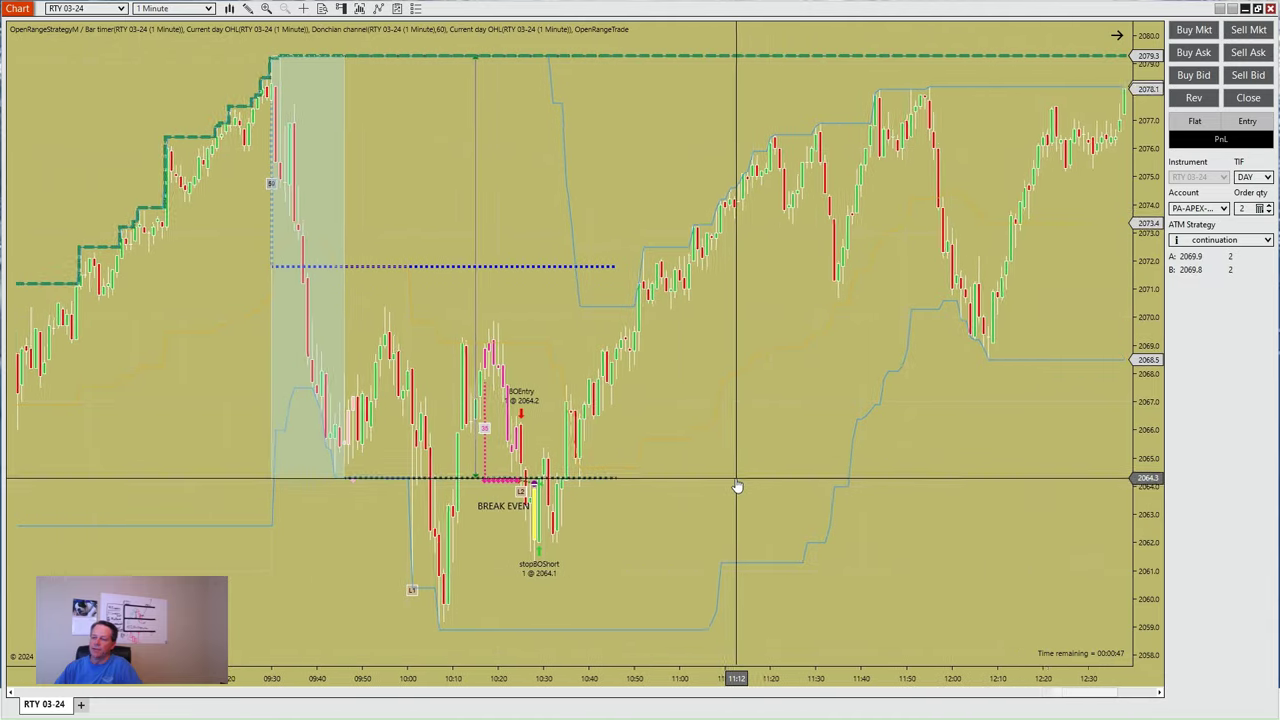
drag(957, 488, 723, 471)
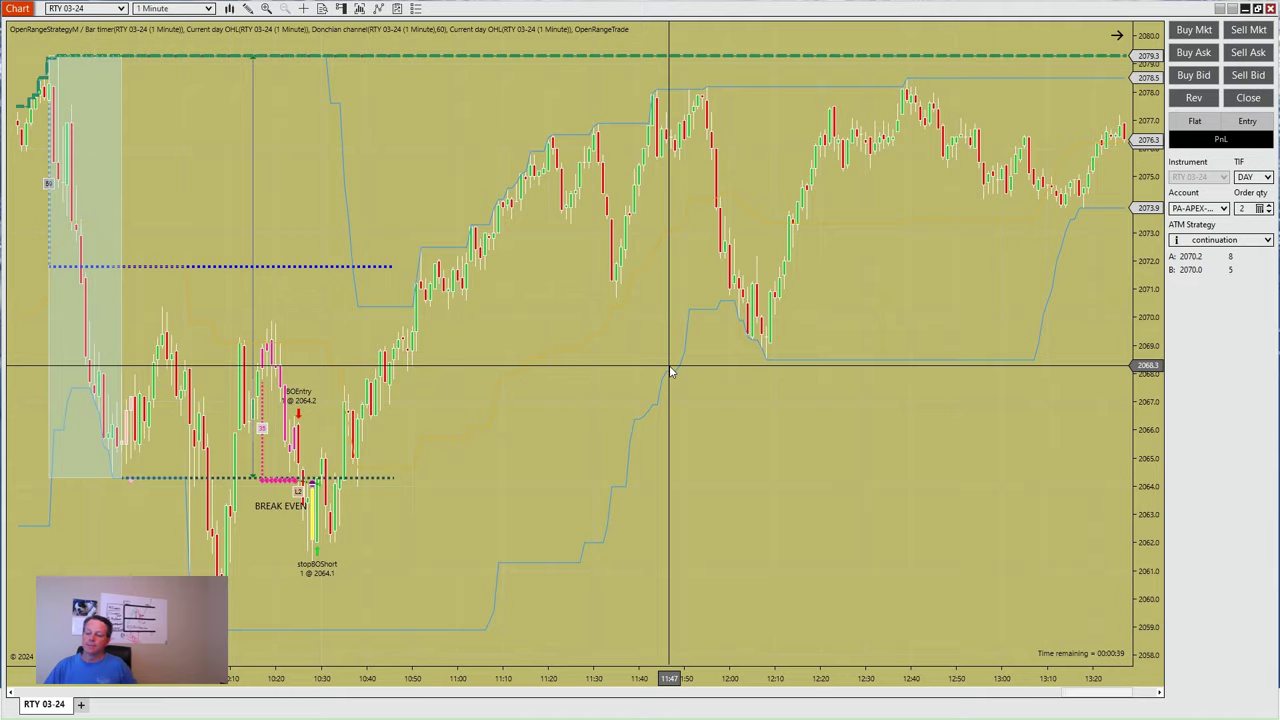
drag(743, 400, 380, 436)
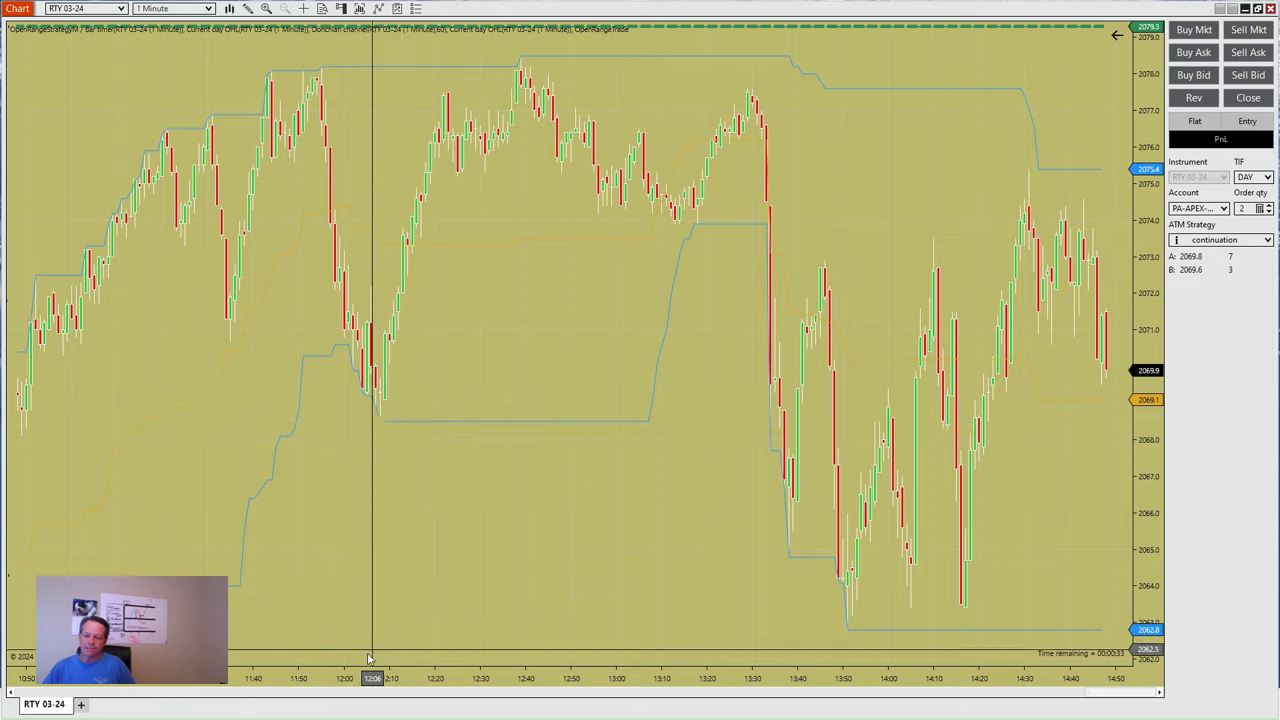
drag(337, 678, 434, 678)
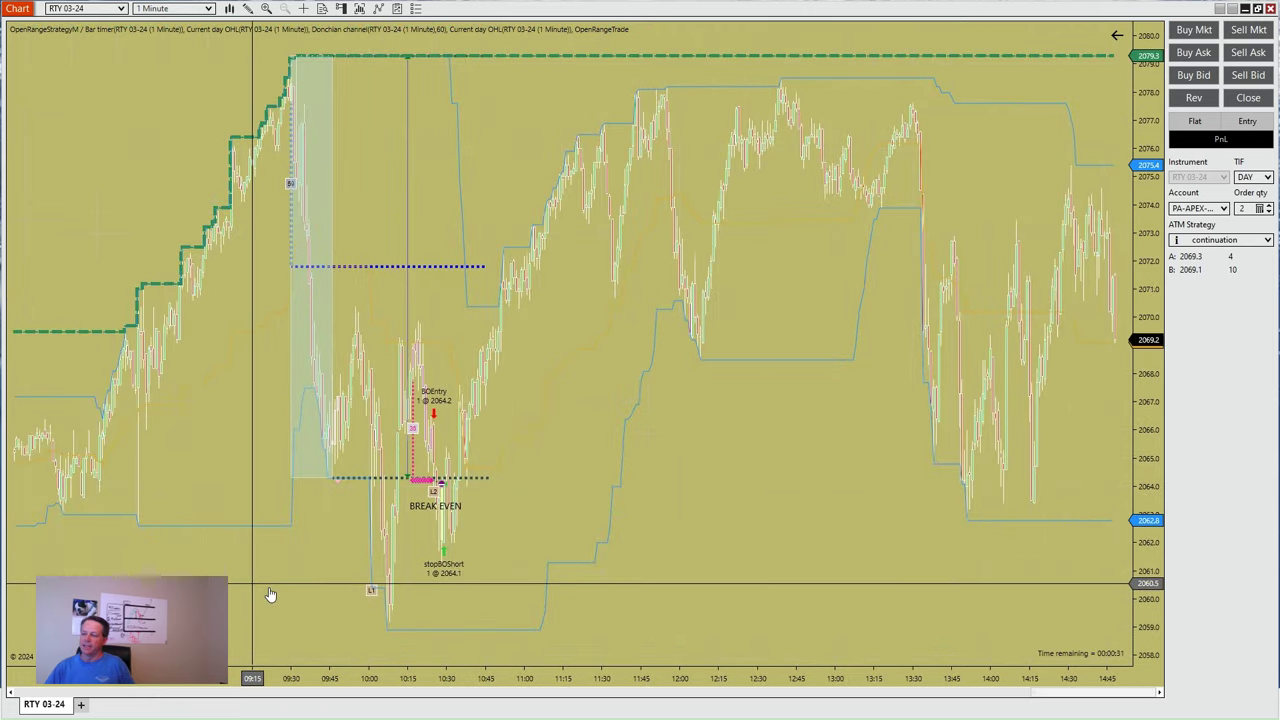
drag(270, 595, 576, 590)
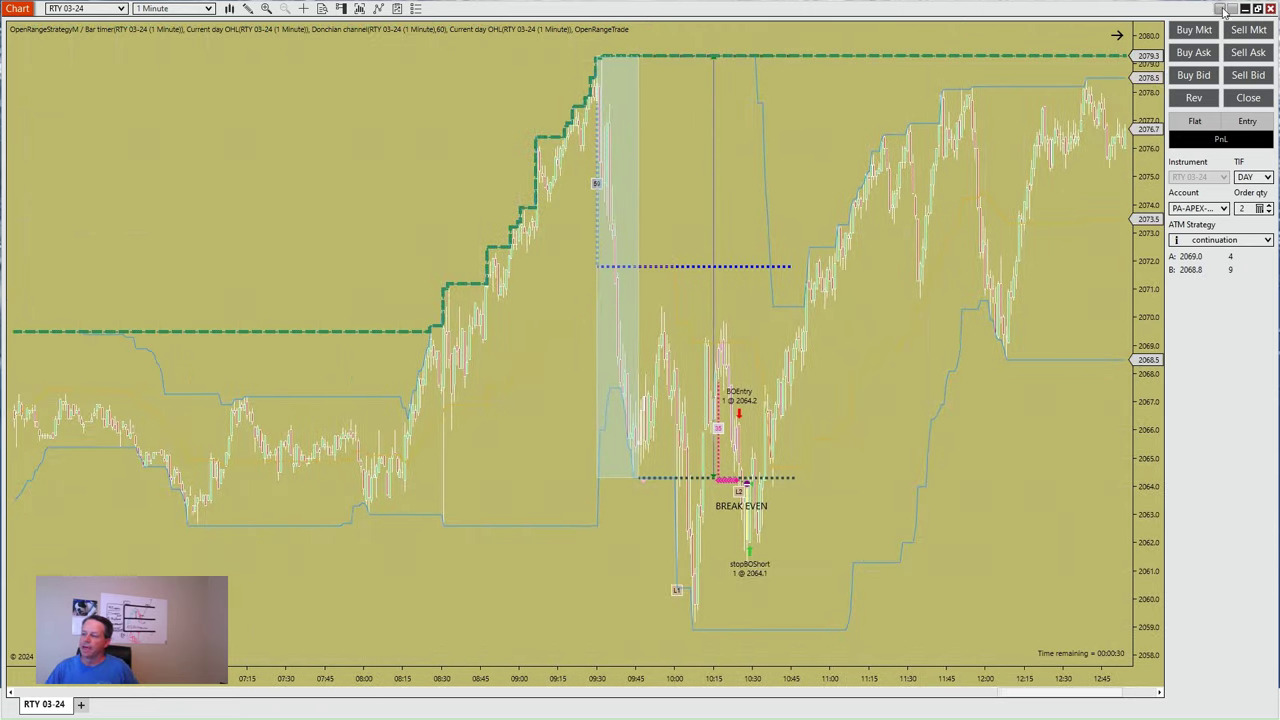
click(1246, 9)
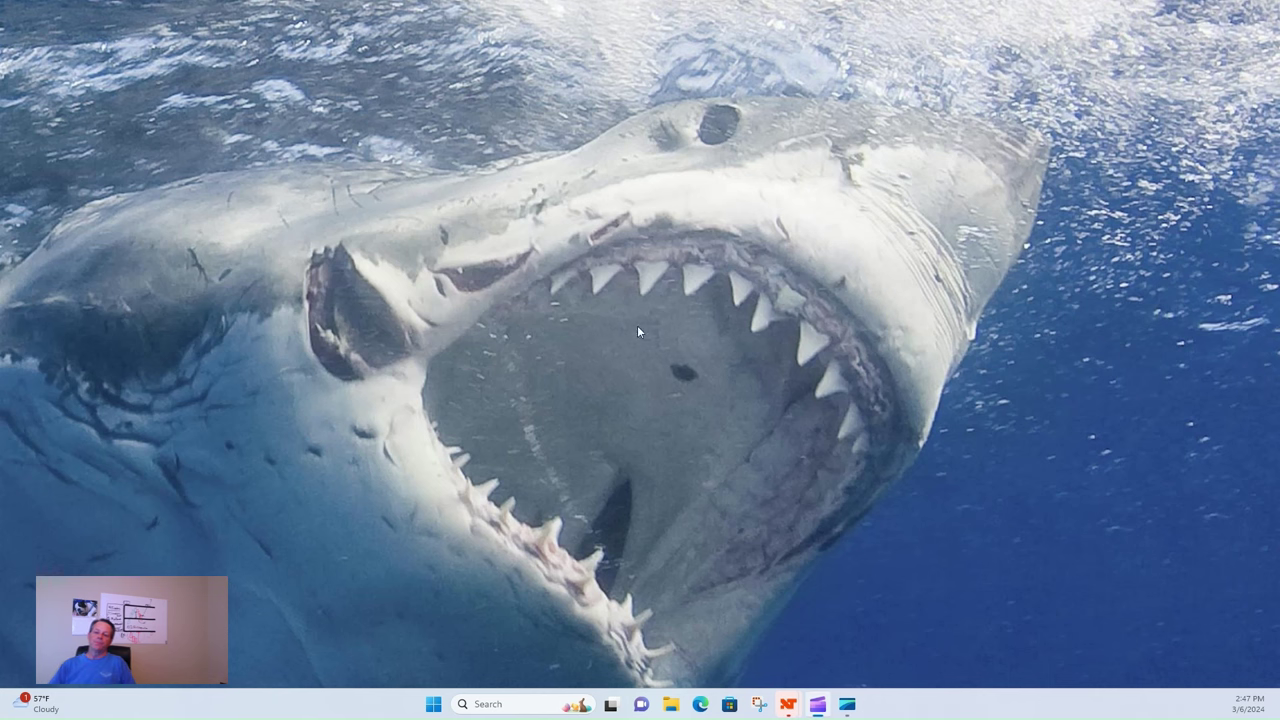